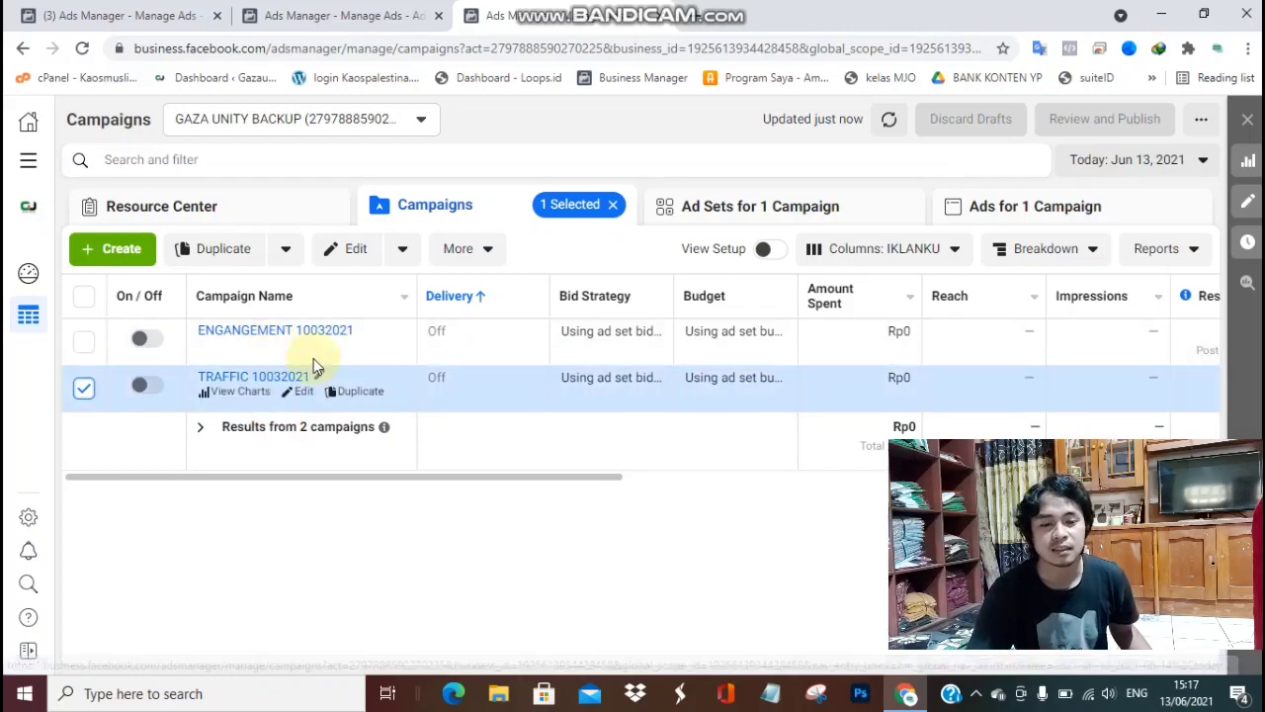
# Quick-duplicate the selected TRAFFIC 10032021 campaign and rename the copy TRAFFIC 13062021.
pyautogui.click(287, 253)
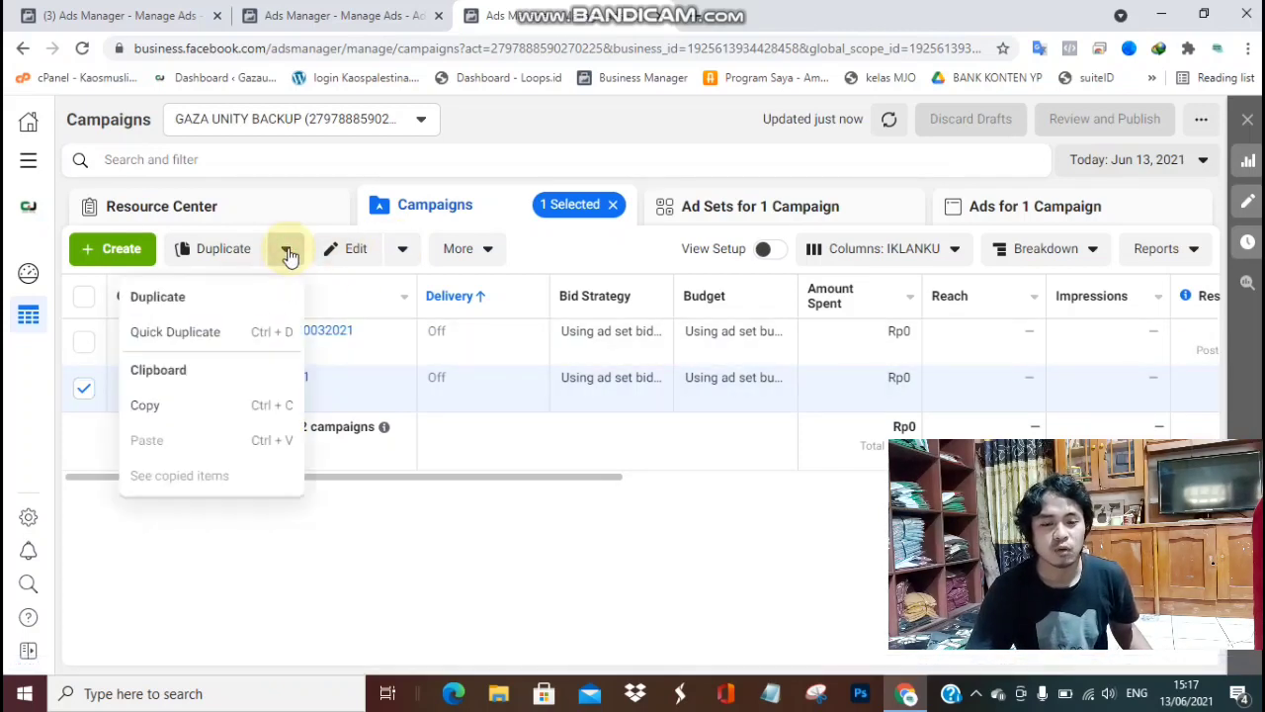
pyautogui.click(181, 334)
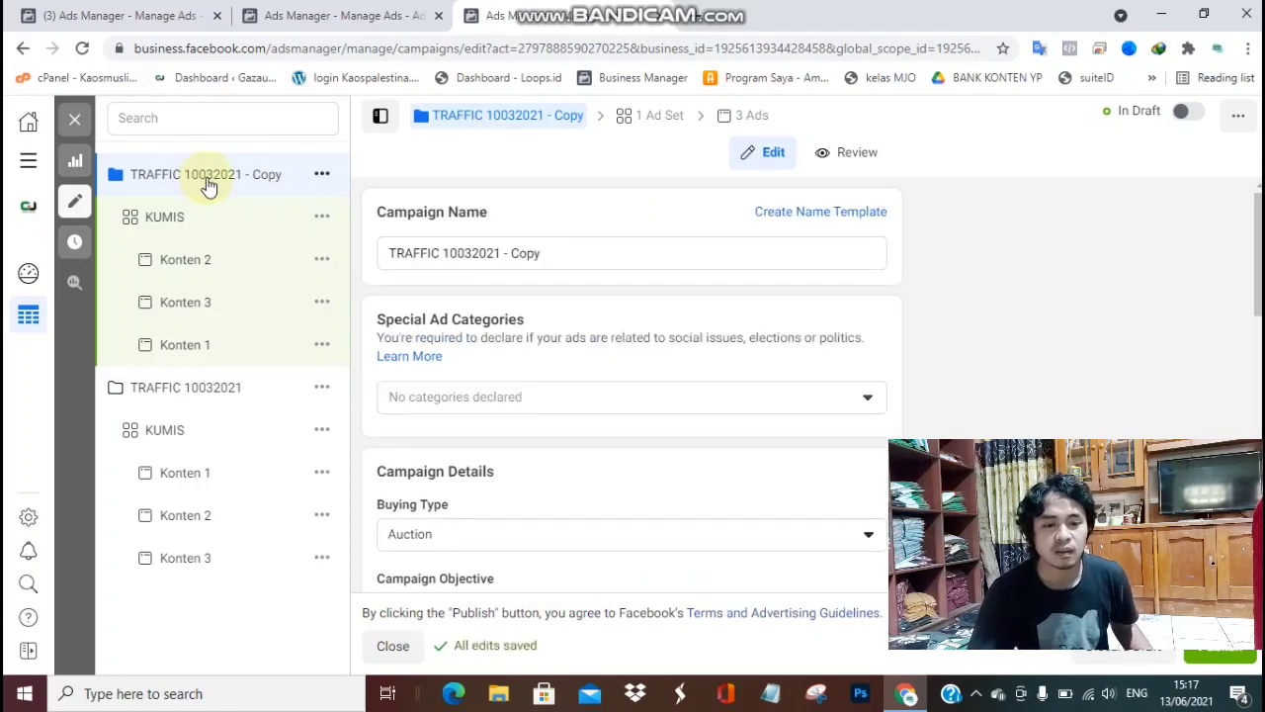
pyautogui.click(572, 255)
pyautogui.click(576, 253)
pyautogui.moveTo(540, 252); pyautogui.dragTo(453, 249)
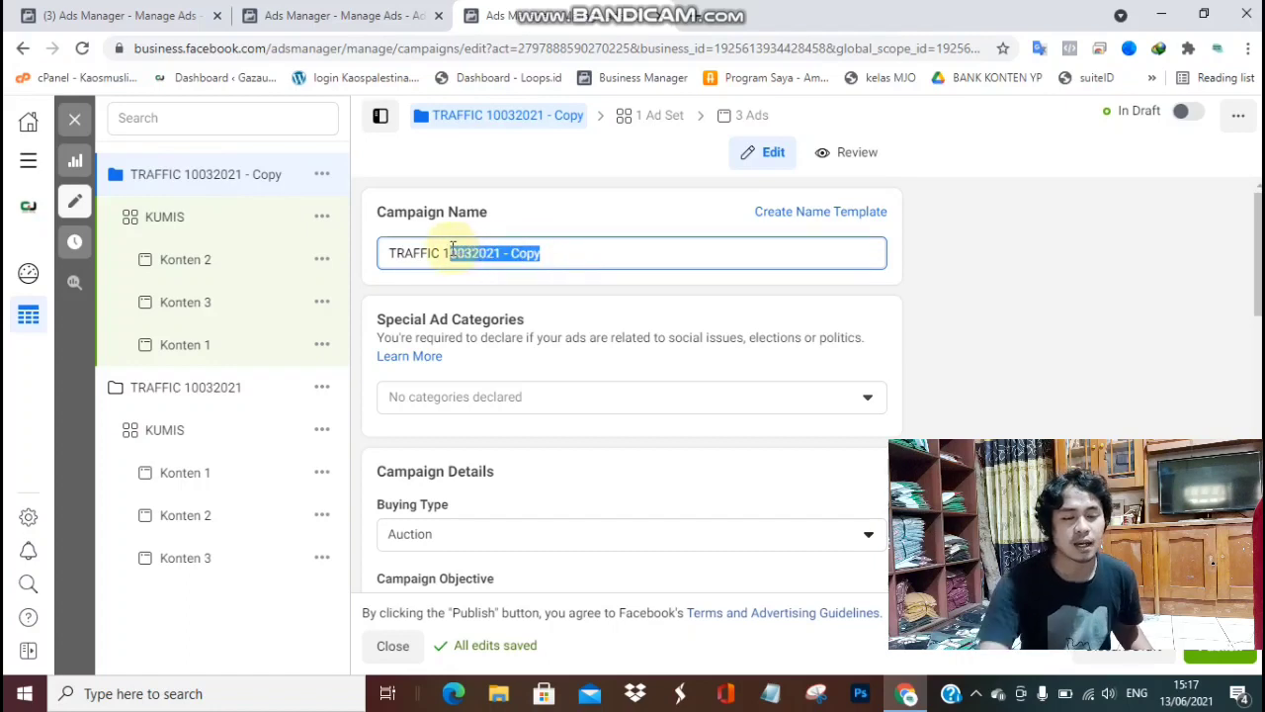
pyautogui.write('3')
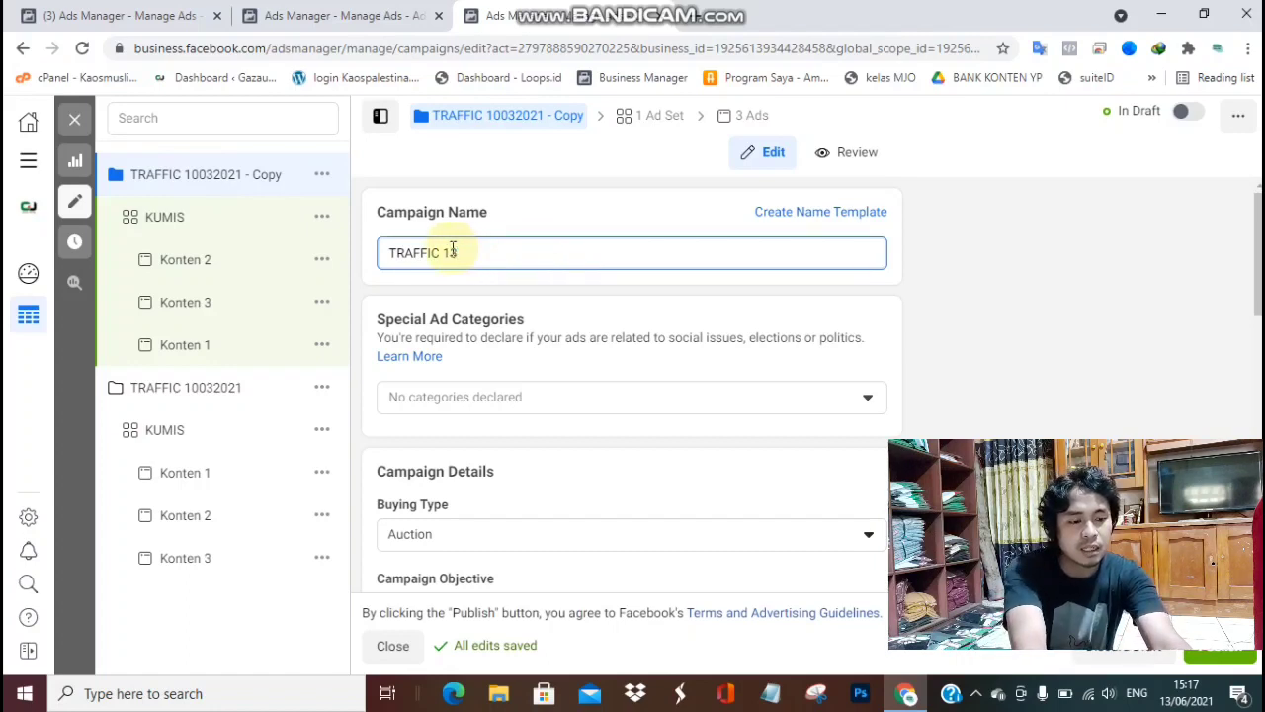
pyautogui.write('062021')
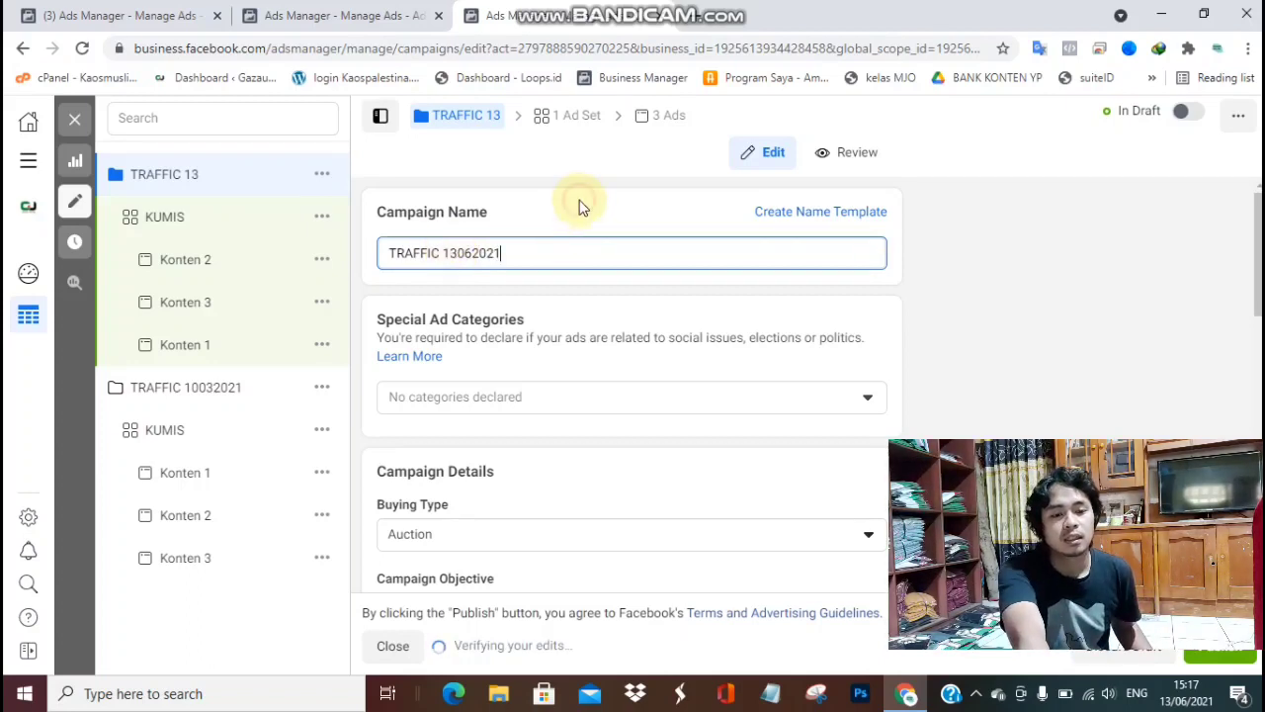
pyautogui.click(604, 293)
pyautogui.scroll(-5, 604, 293)
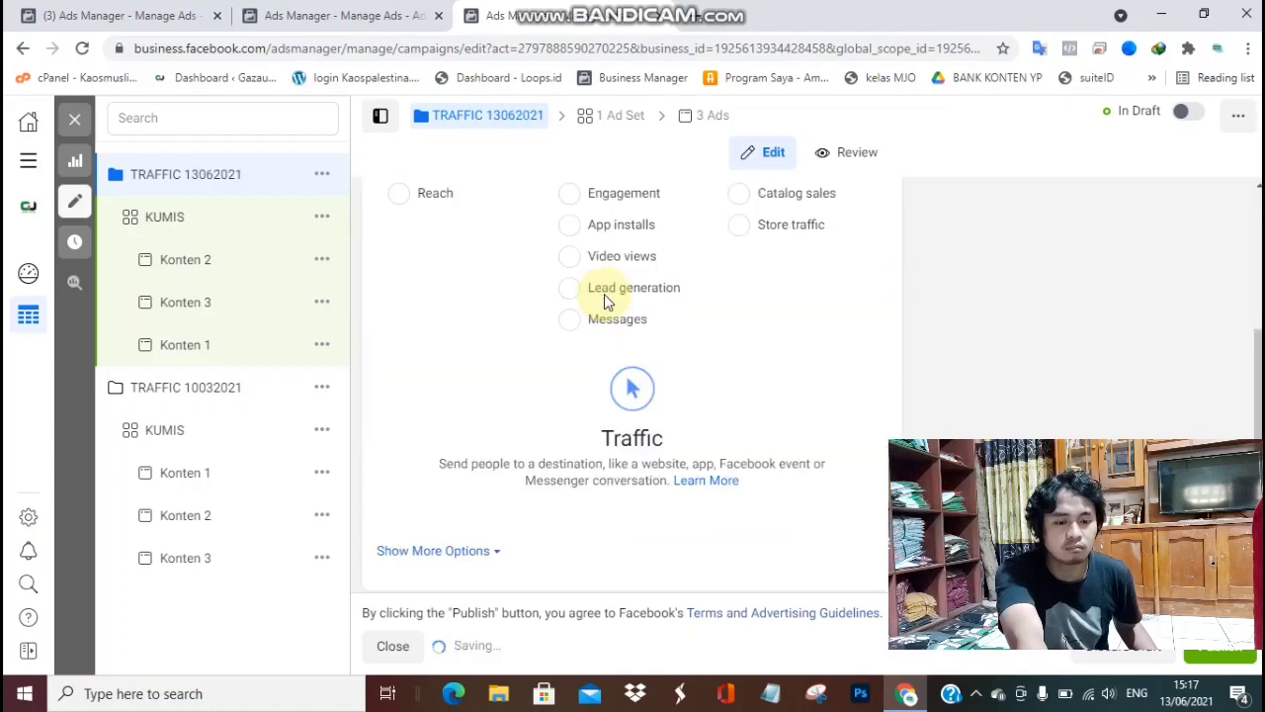
# Rename the KUMIS ad set in the TRAFFIC 13062021 campaign as "interaksi 1% % lead 1%".
pyautogui.click(170, 220)
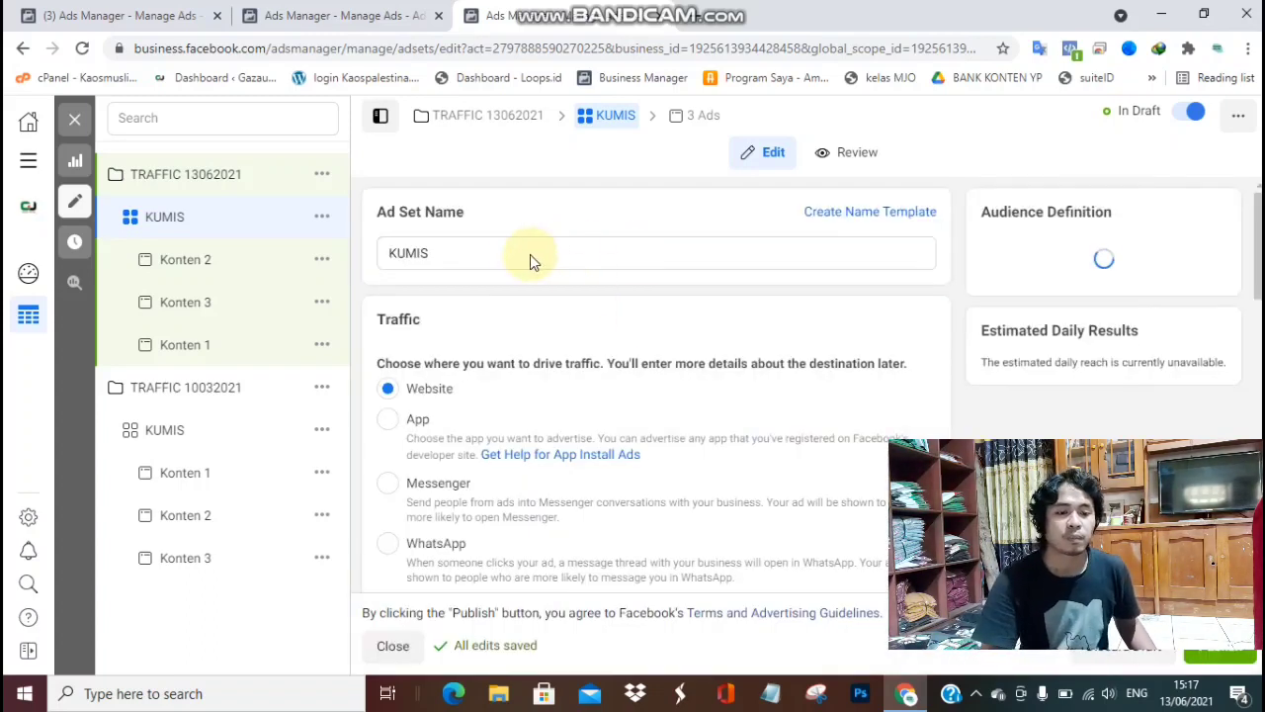
pyautogui.click(453, 254)
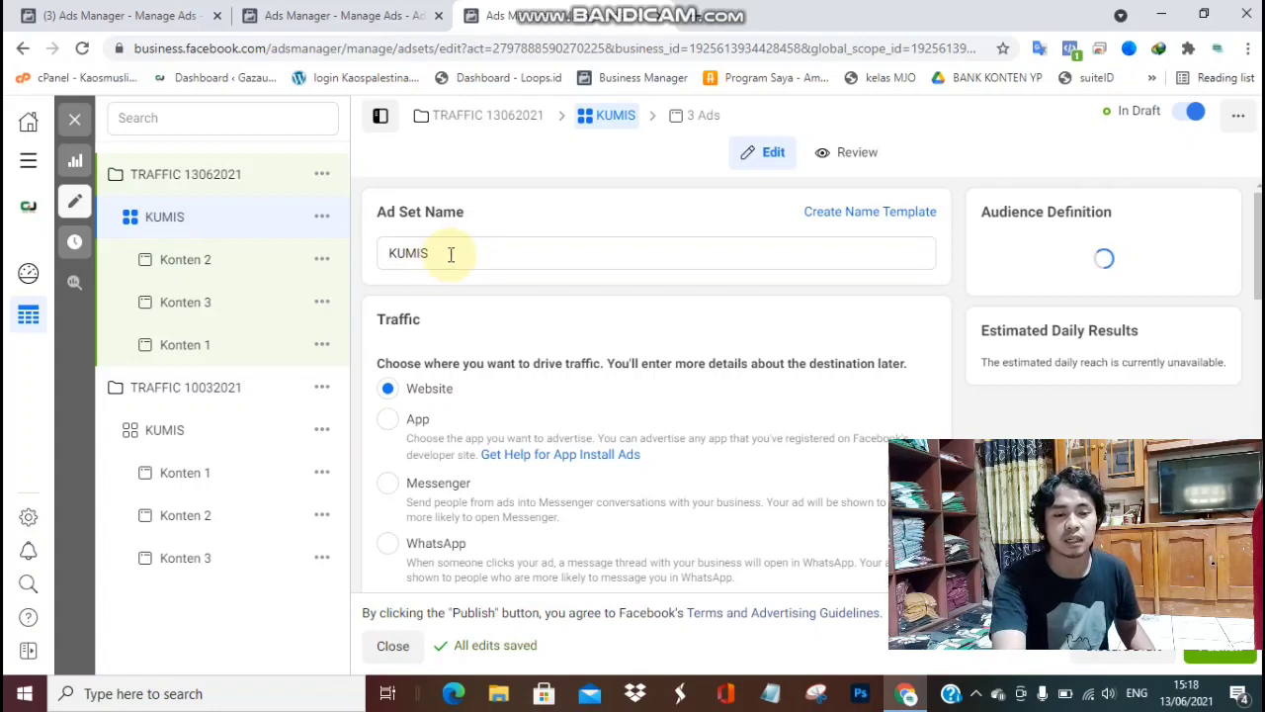
pyautogui.moveTo(449, 254); pyautogui.dragTo(381, 243)
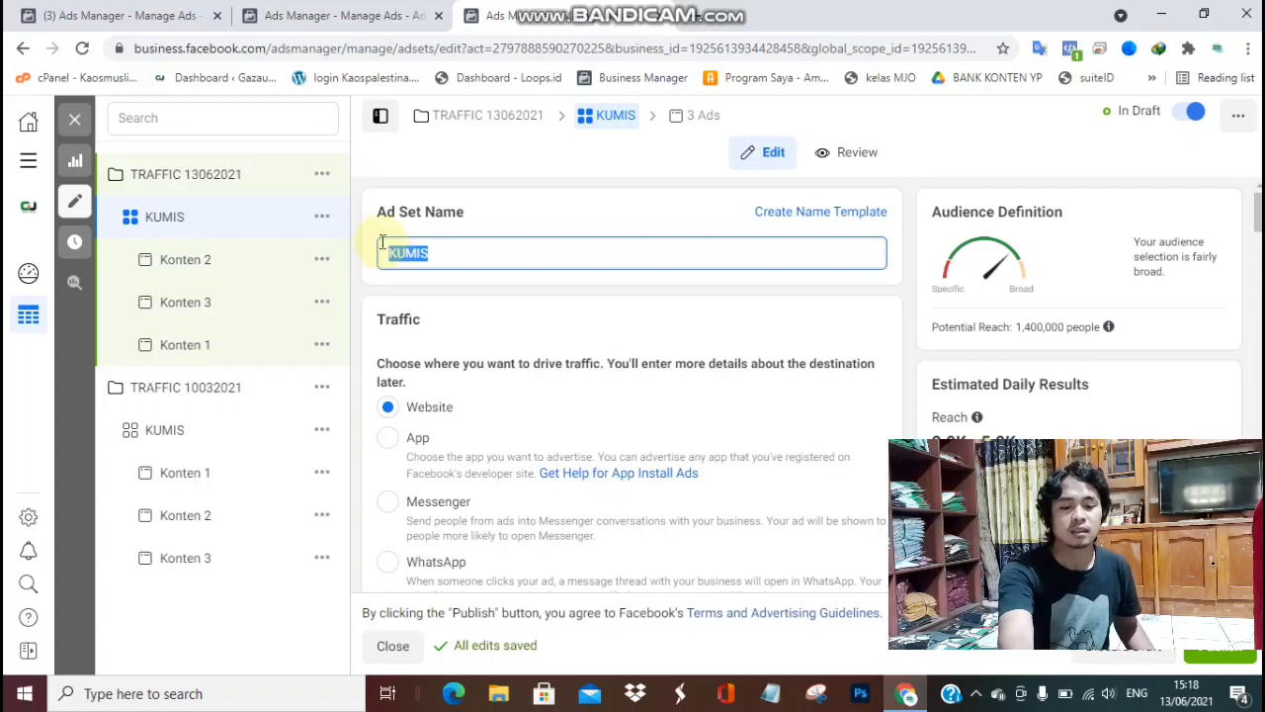
pyautogui.press('BackSpace')
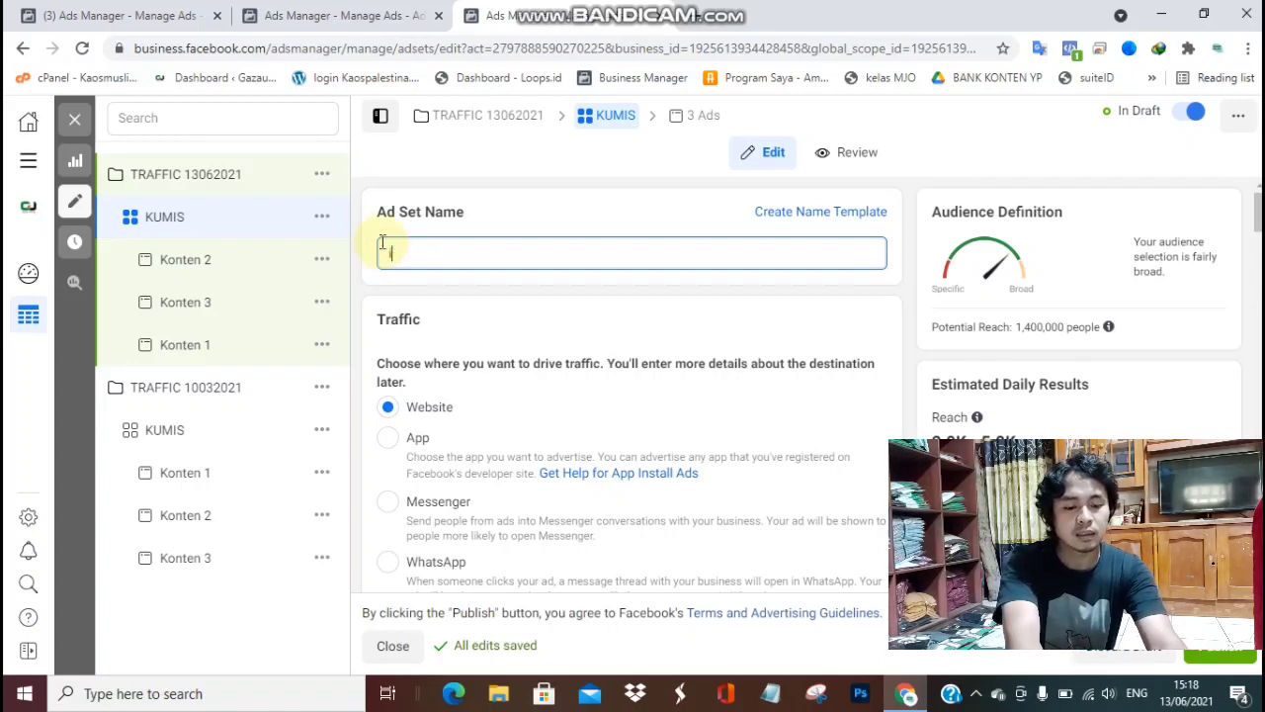
pyautogui.write('interaksi ')
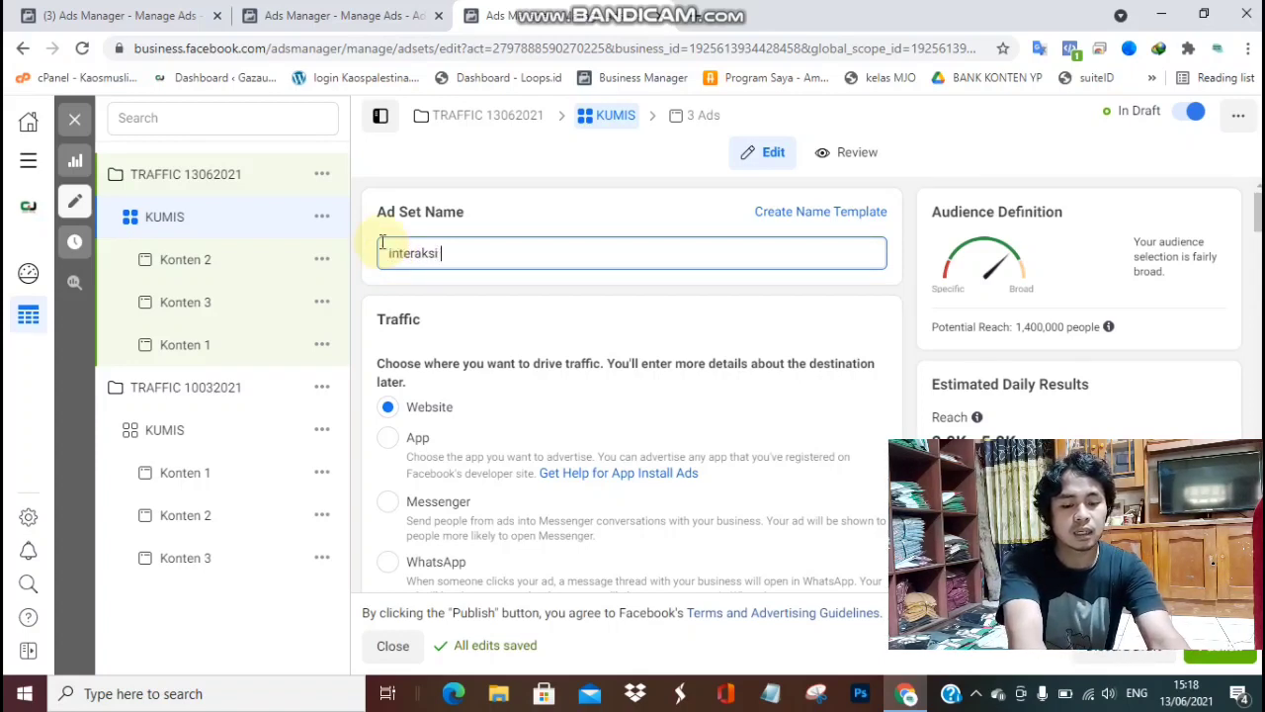
pyautogui.write('1%')
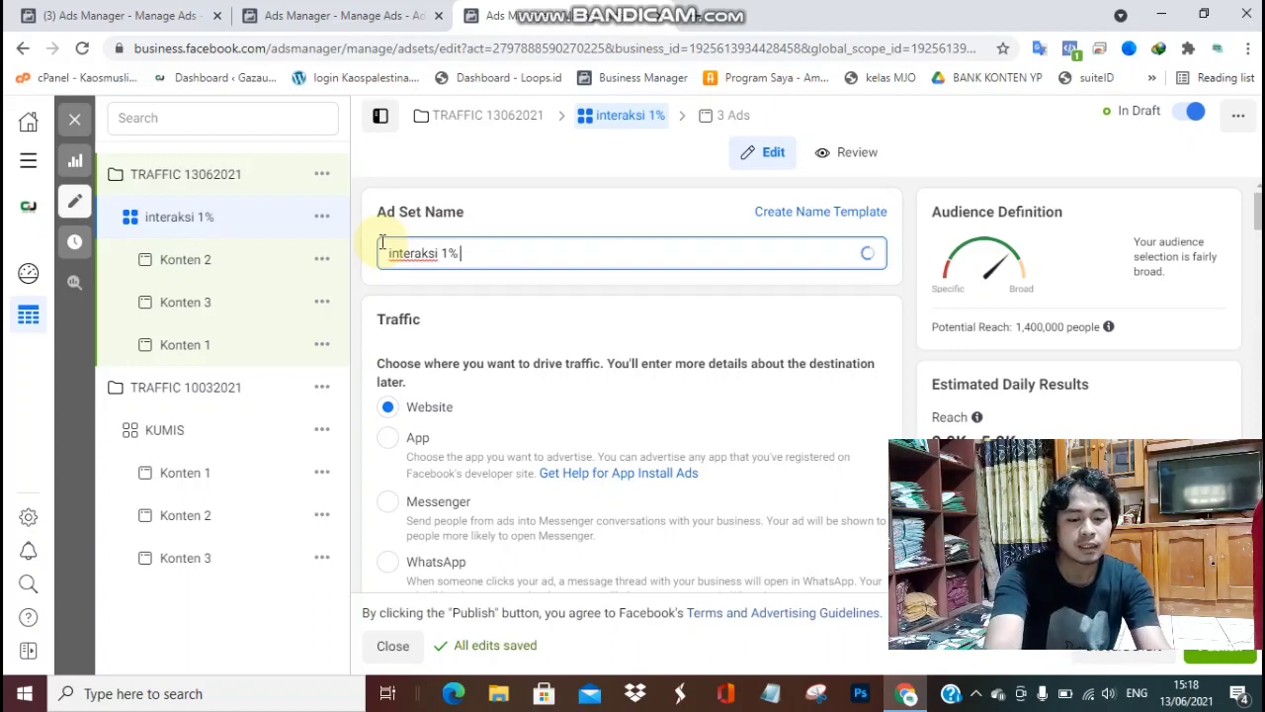
pyautogui.write('% lea')
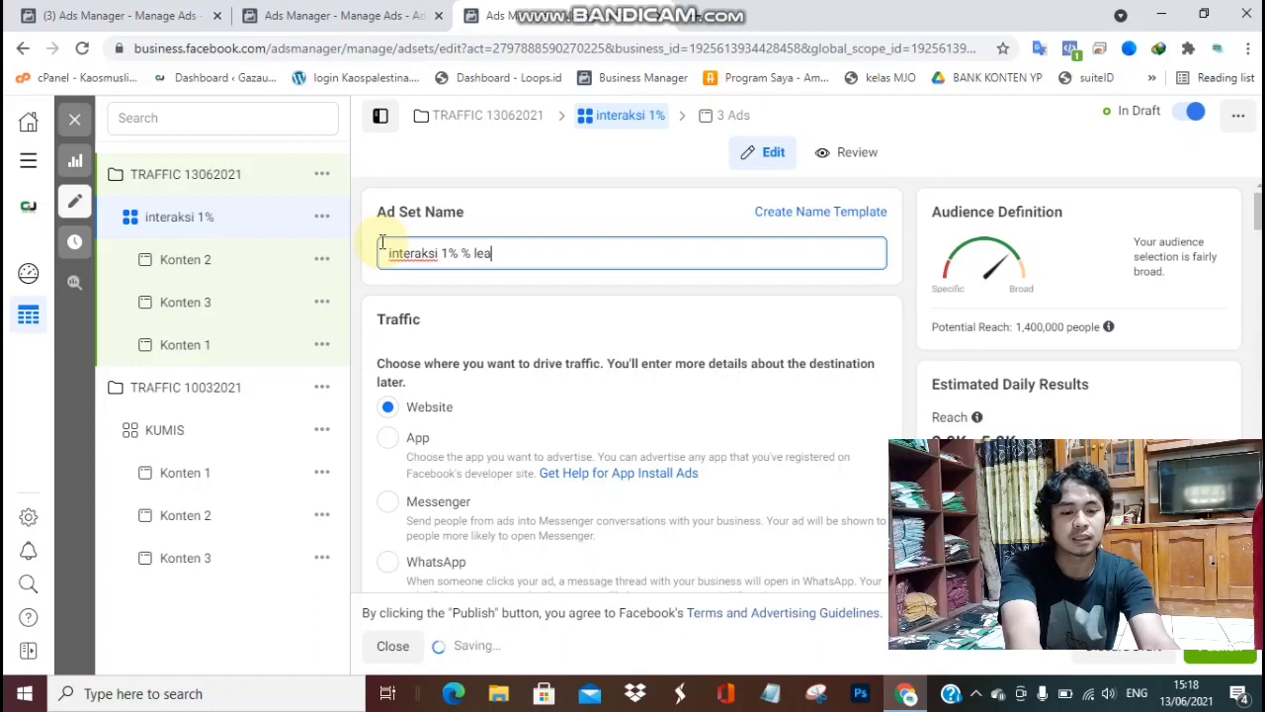
pyautogui.write('d 10')
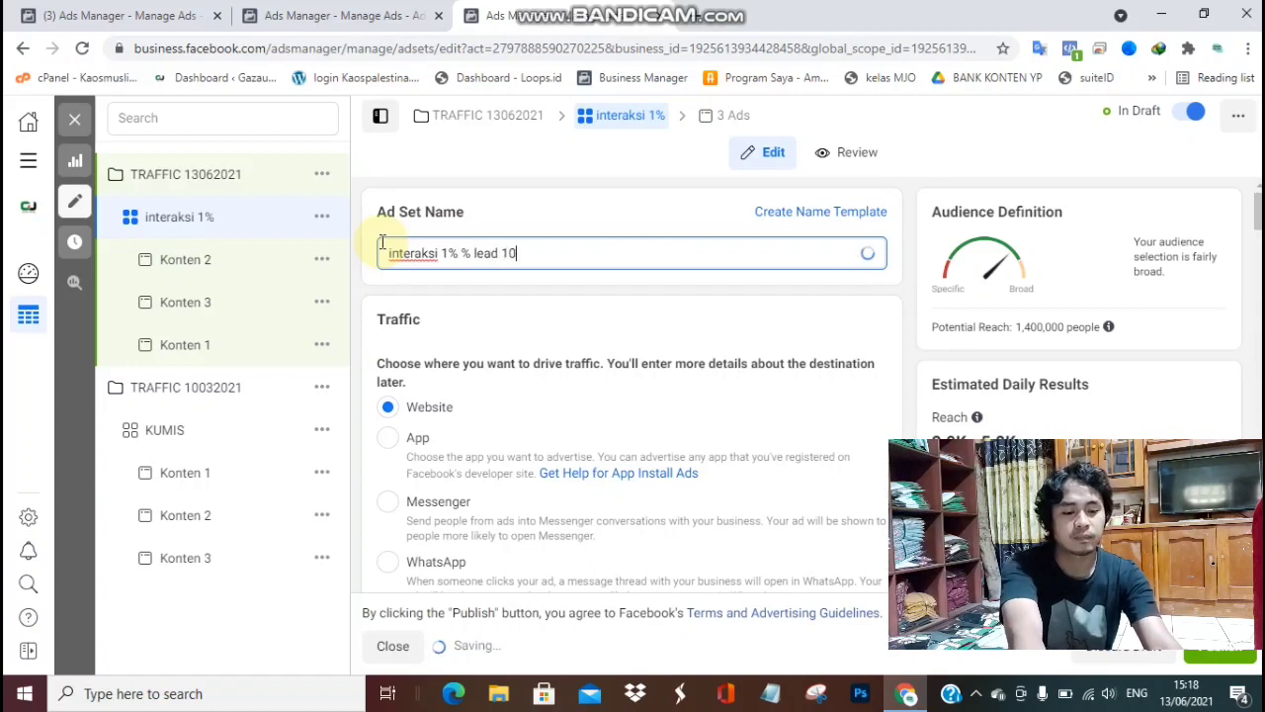
pyautogui.press('BackSpace')
pyautogui.write('%')
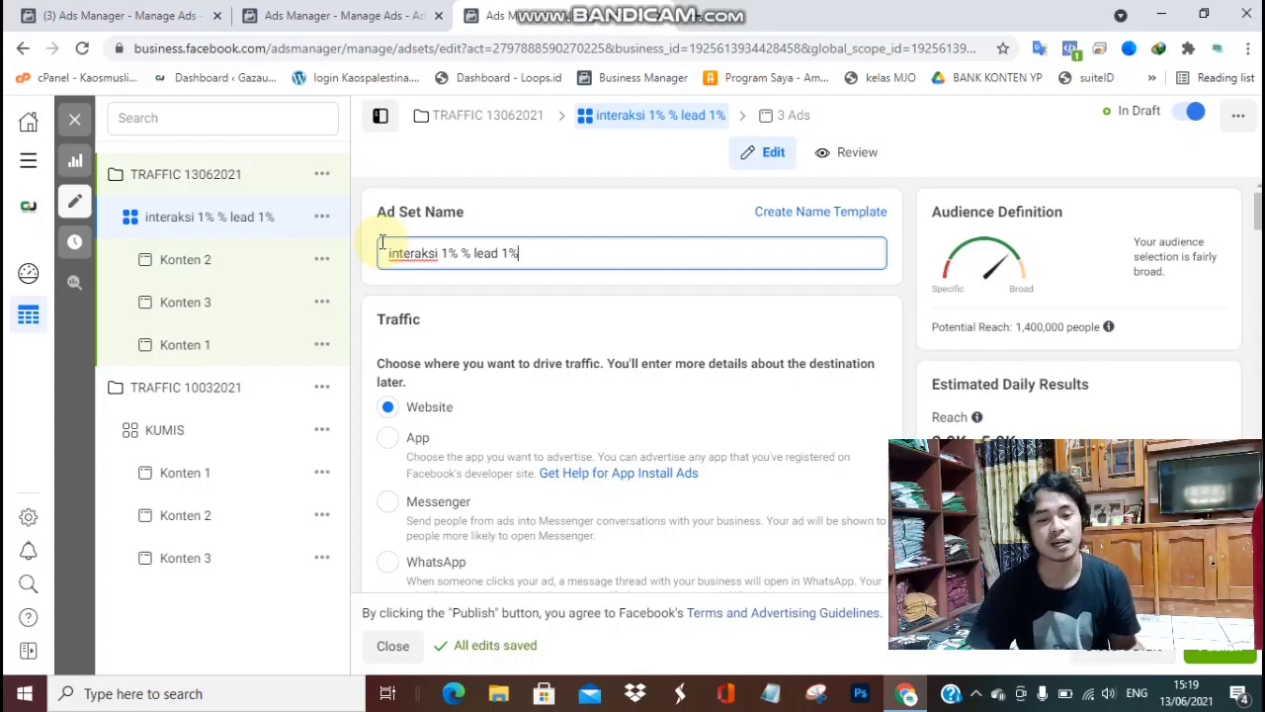
pyautogui.click(532, 299)
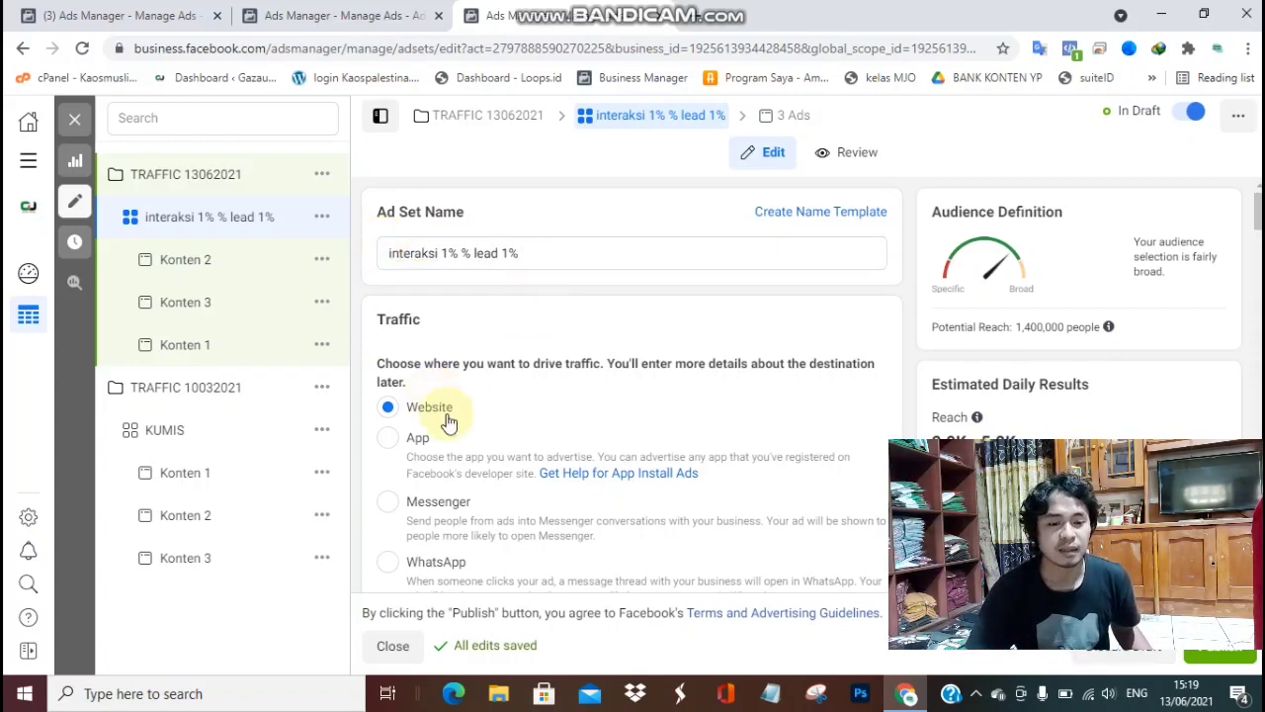
# Include the lookalike audiences "Lookalike (ID, 1%) - INTERAKSI IKLAN" and "Lookalike (ID, 1%) - LEAD PESAN.LINK" in the ad set's custom audiences.
pyautogui.scroll(-5, 439, 396)
pyautogui.scroll(-3, 444, 306)
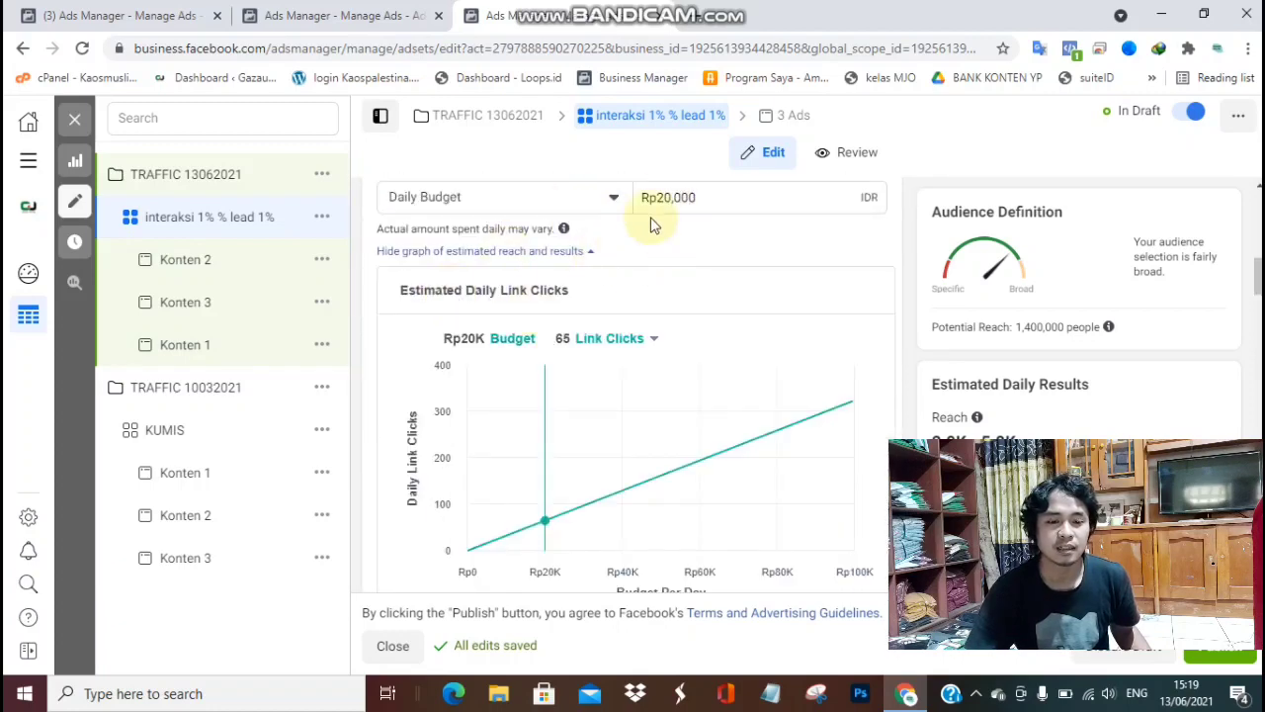
pyautogui.scroll(-3, 537, 313)
pyautogui.scroll(-5, 544, 325)
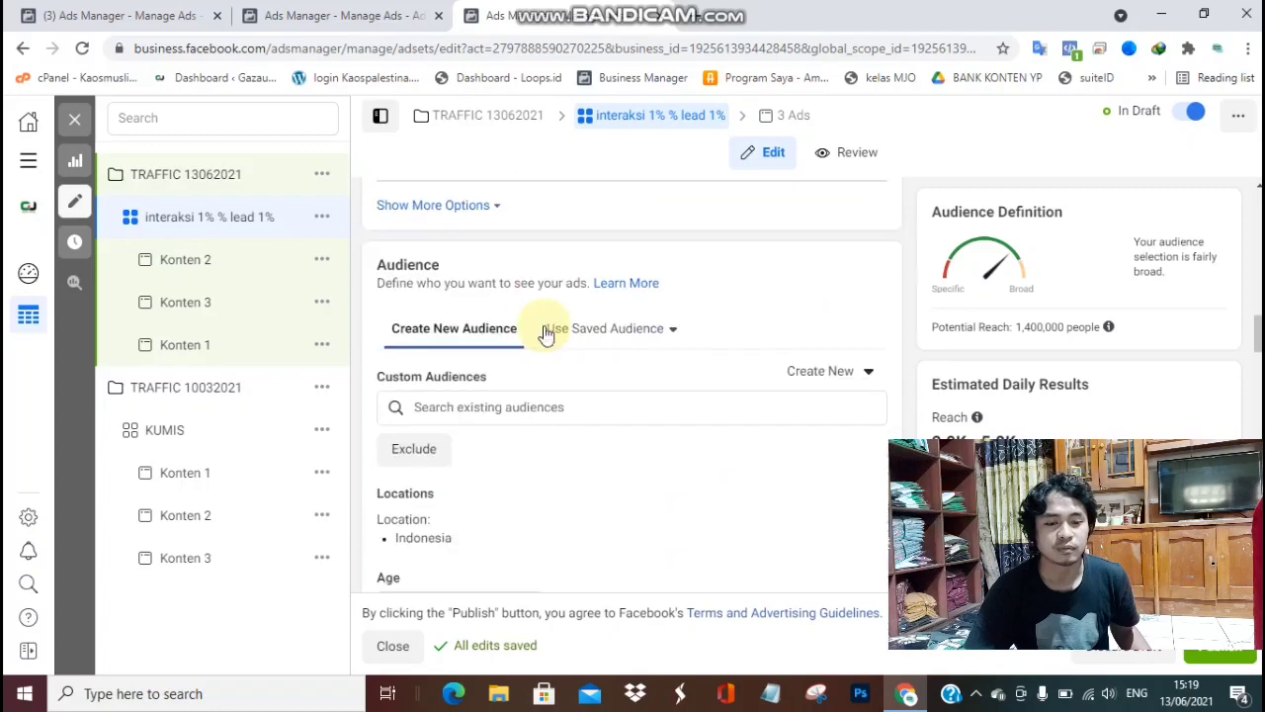
pyautogui.scroll(1, 544, 326)
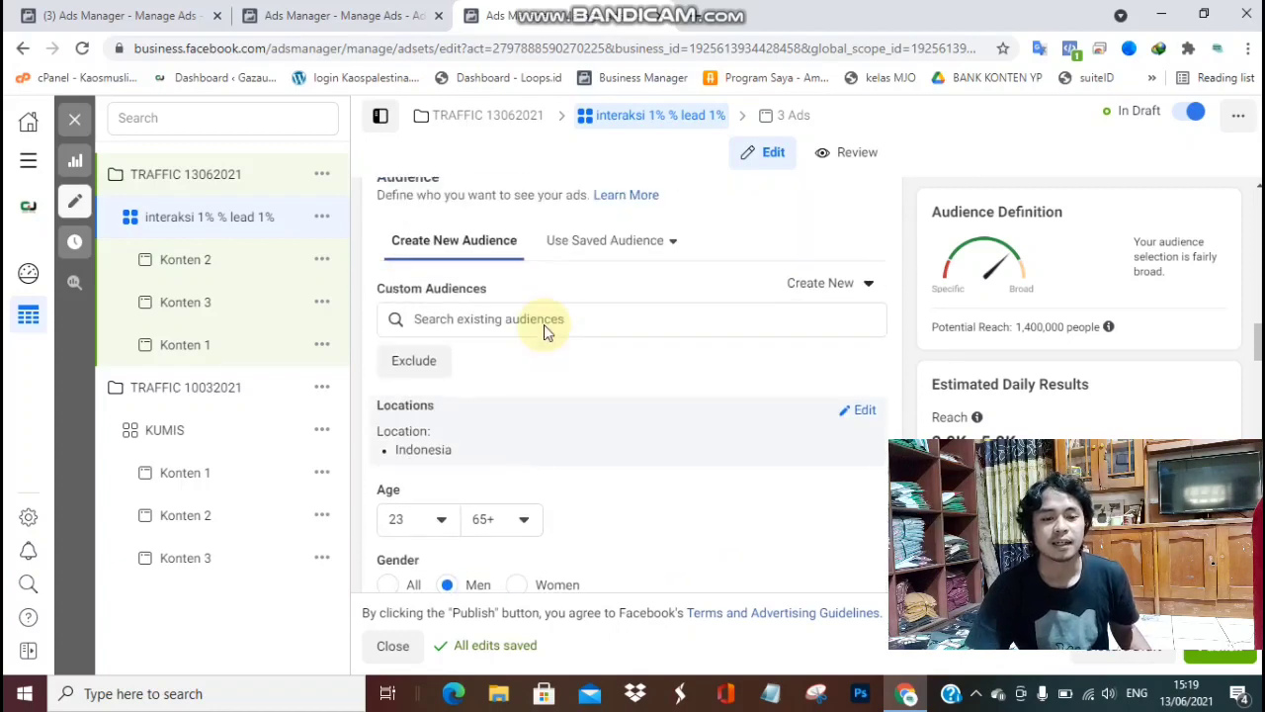
pyautogui.click(534, 318)
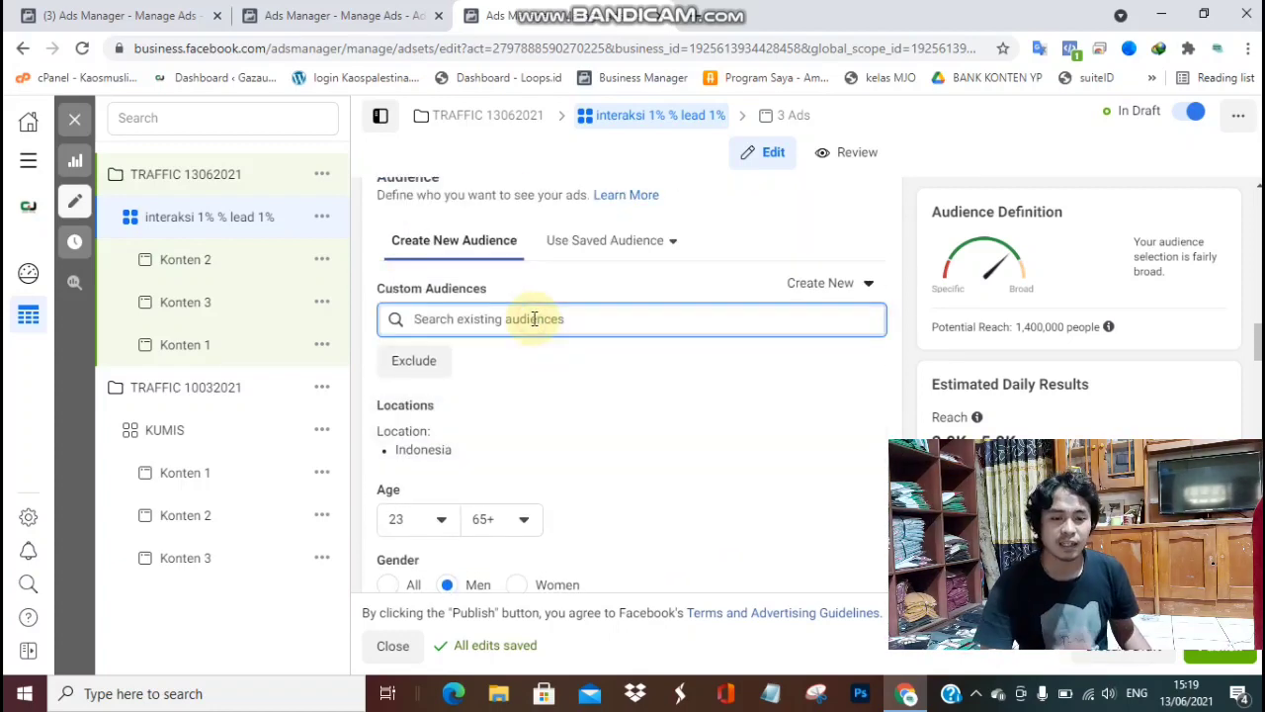
pyautogui.click(534, 318)
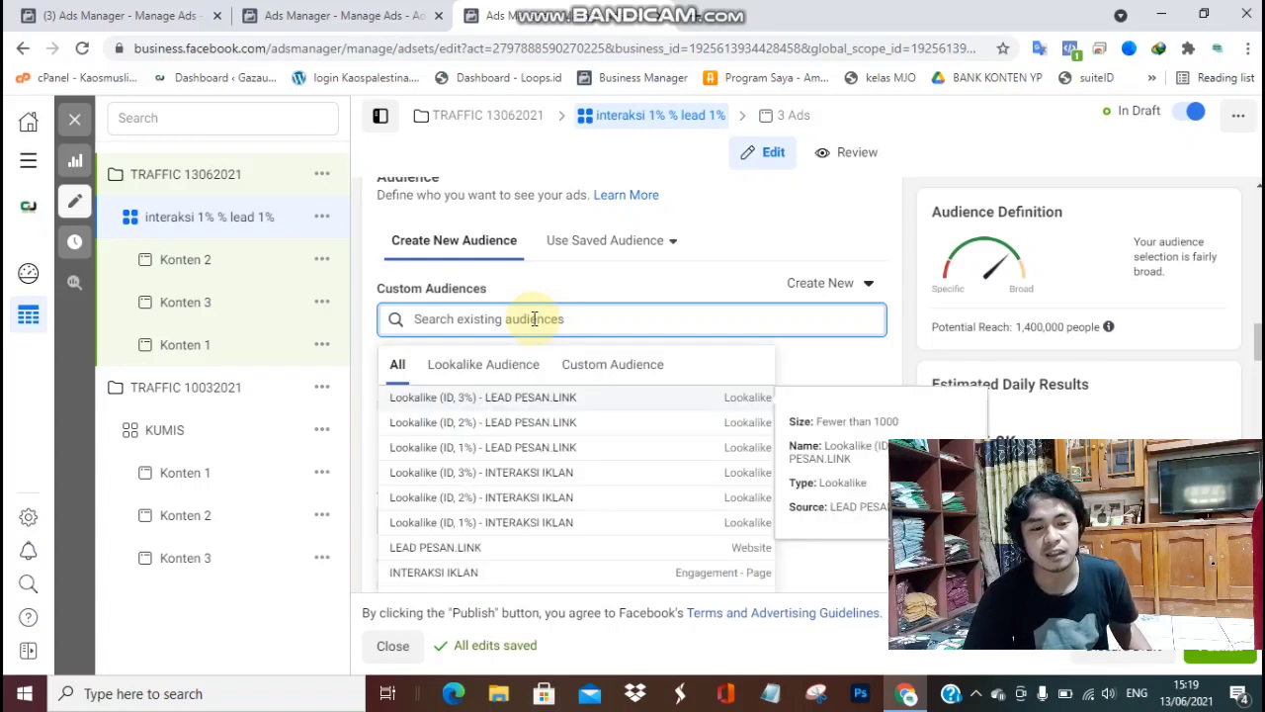
pyautogui.click(508, 363)
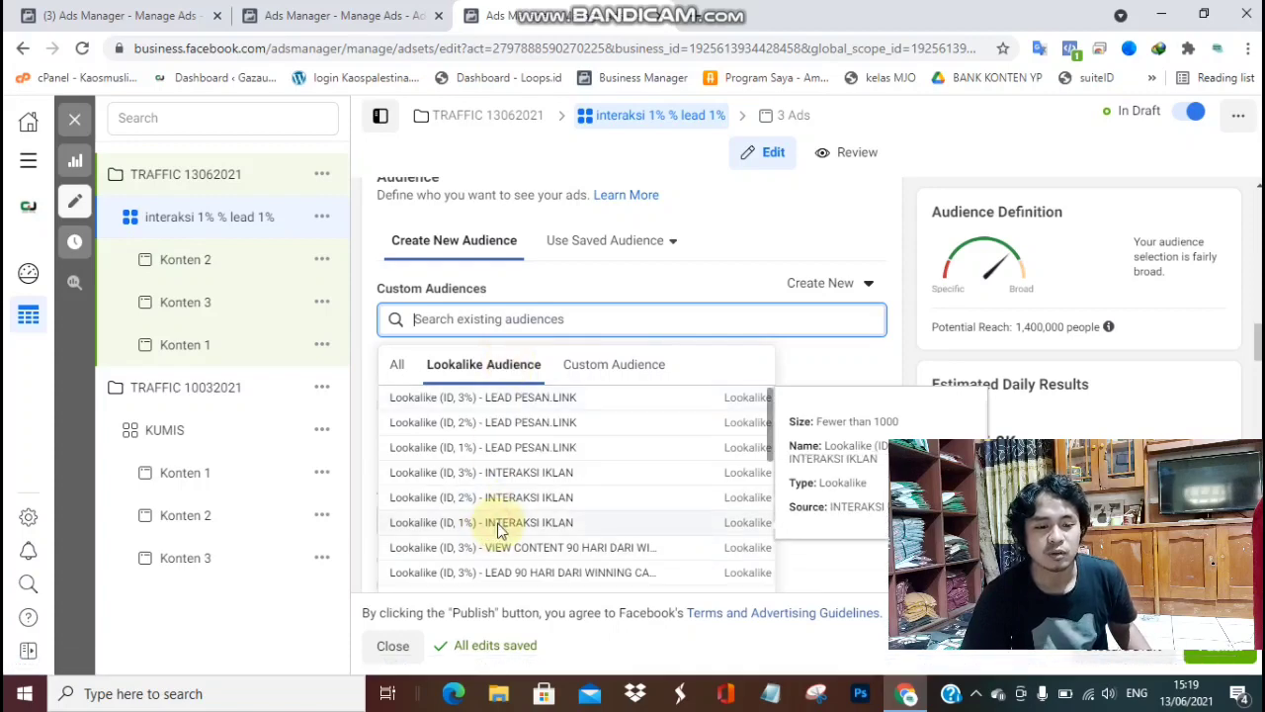
pyautogui.click(499, 531)
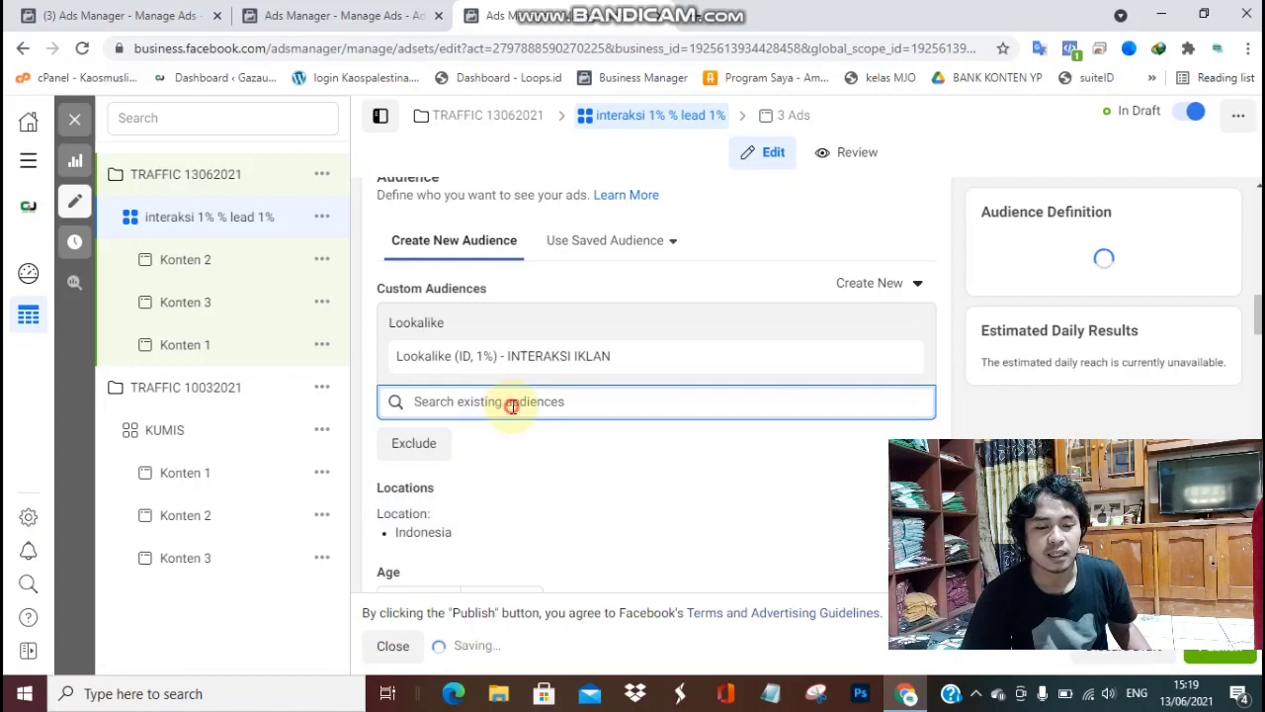
pyautogui.click(513, 406)
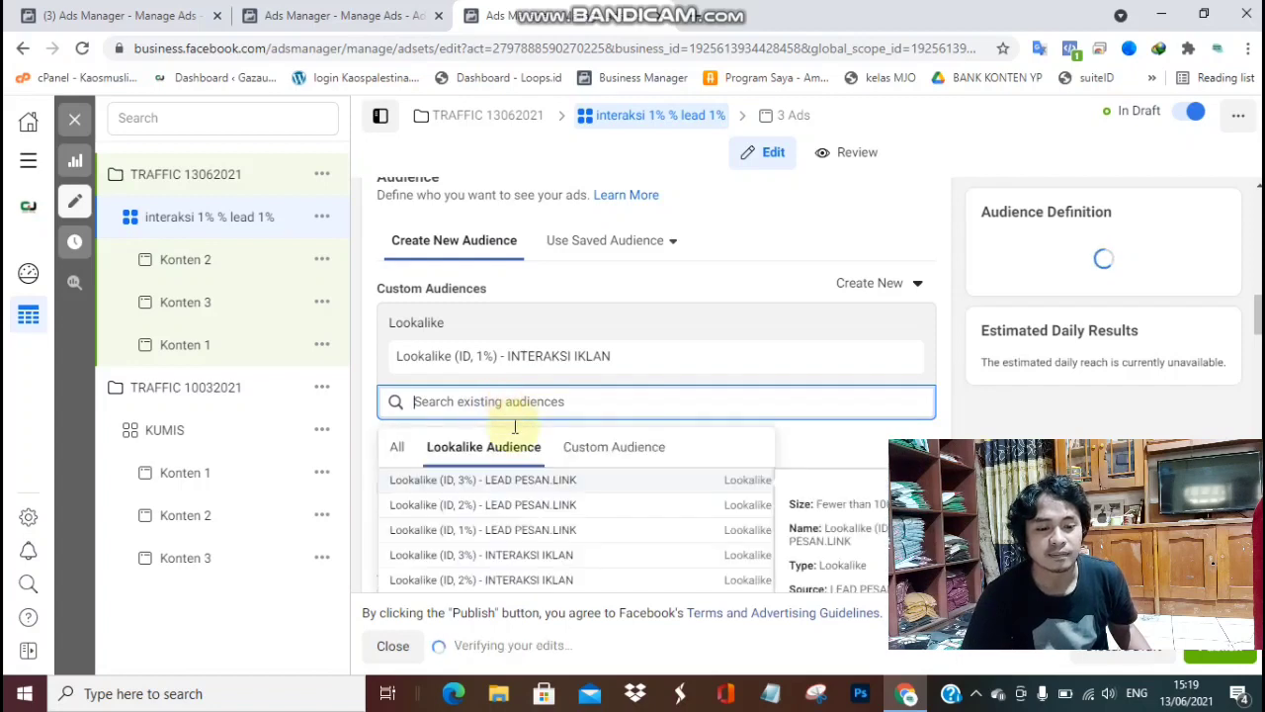
pyautogui.click(515, 532)
pyautogui.click(362, 385)
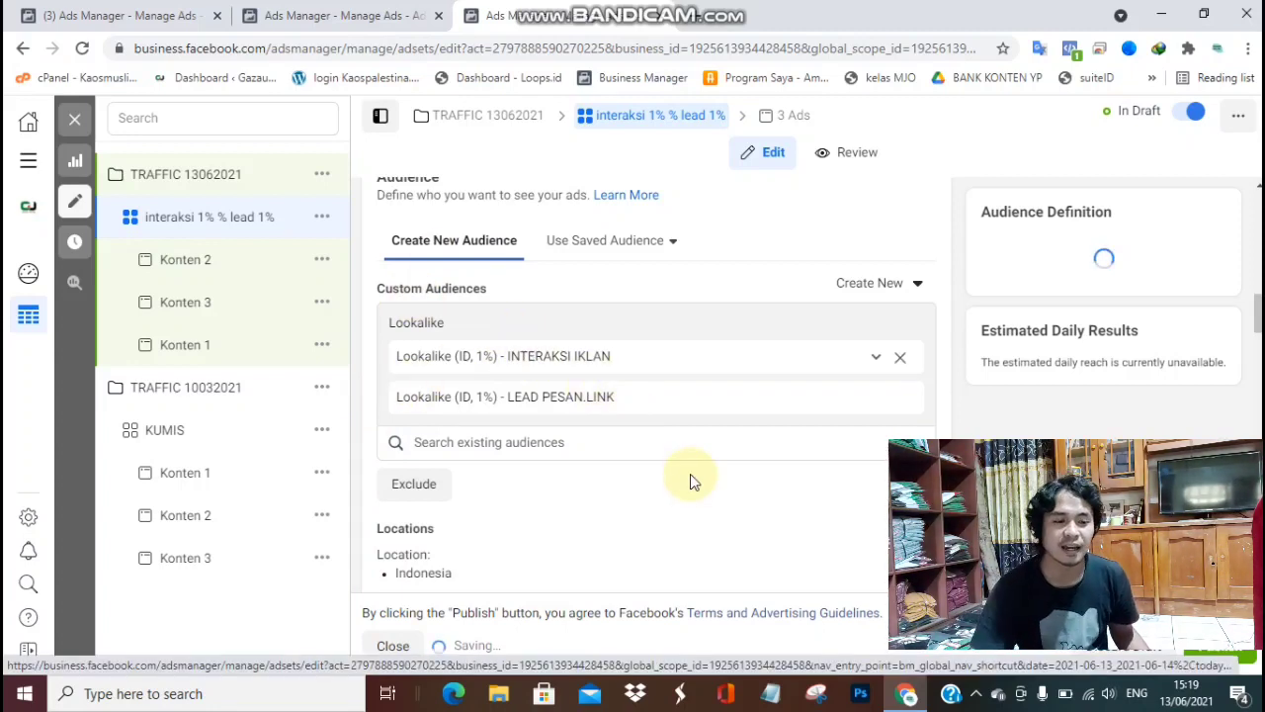
# Exclude the custom audiences INTERAKSI IKLAN and LEAD PESAN.LINK from the ad set's audience.
pyautogui.scroll(-1, 689, 484)
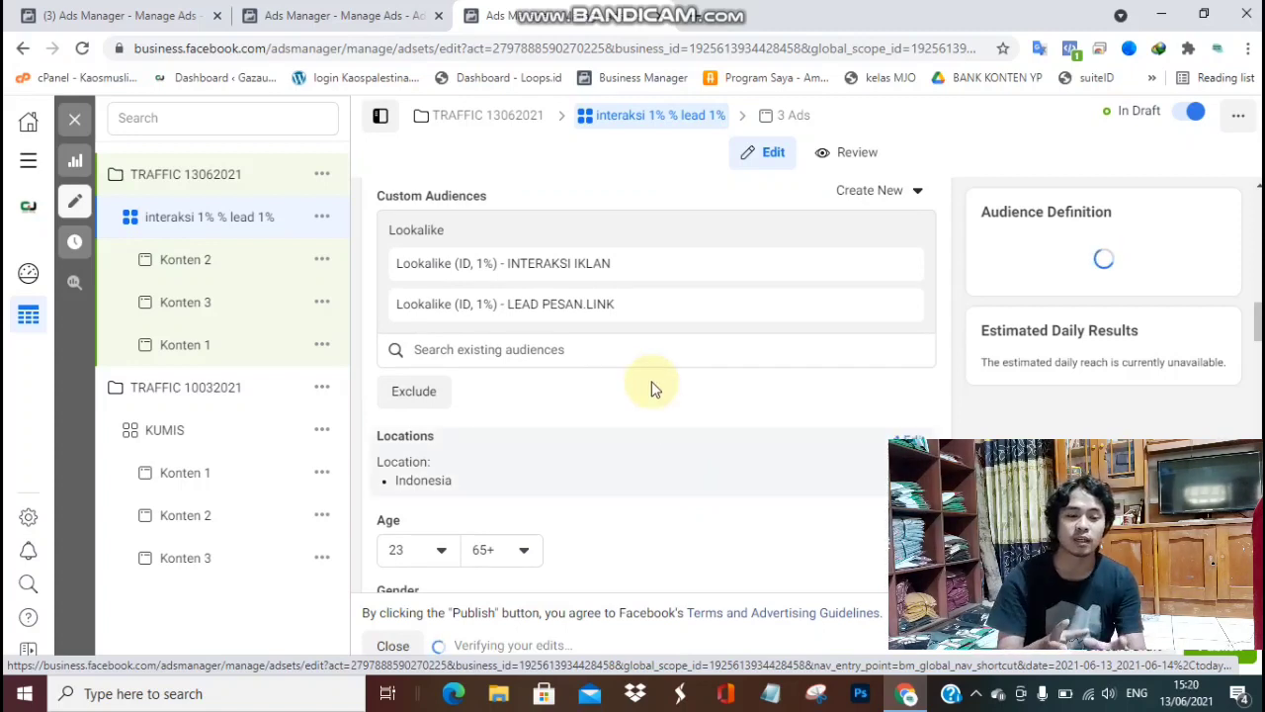
pyautogui.click(417, 393)
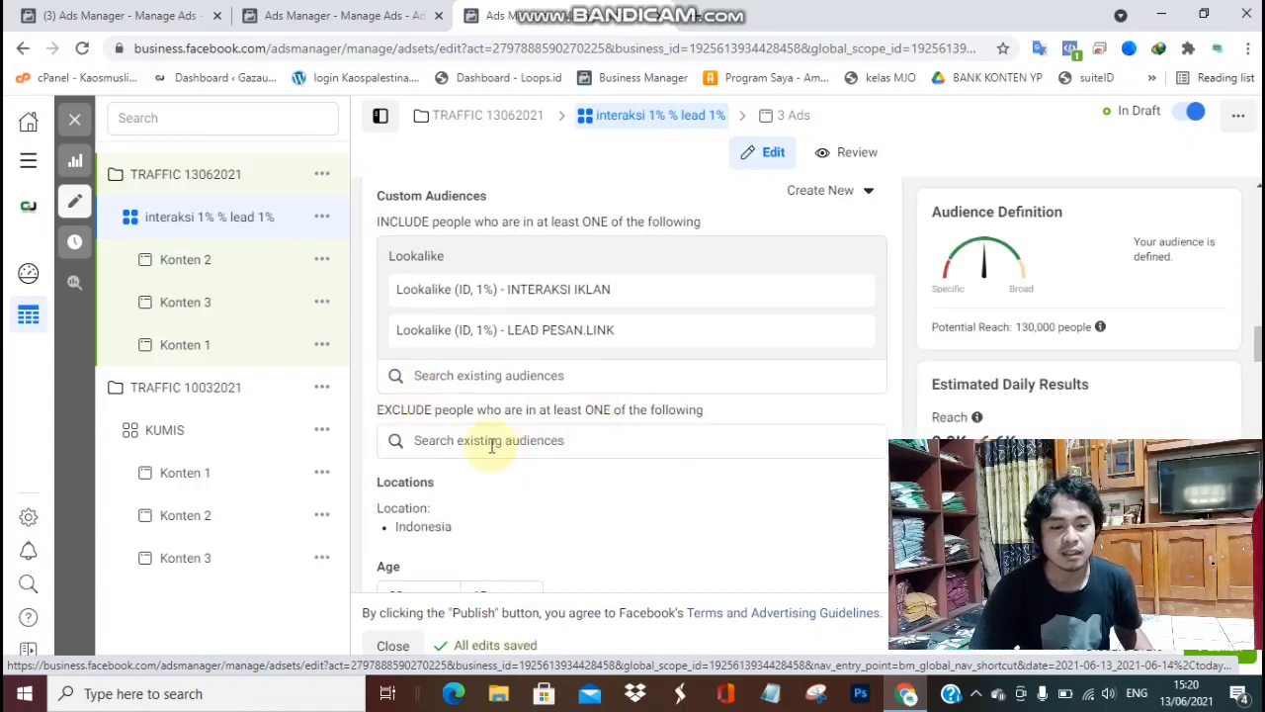
pyautogui.click(453, 441)
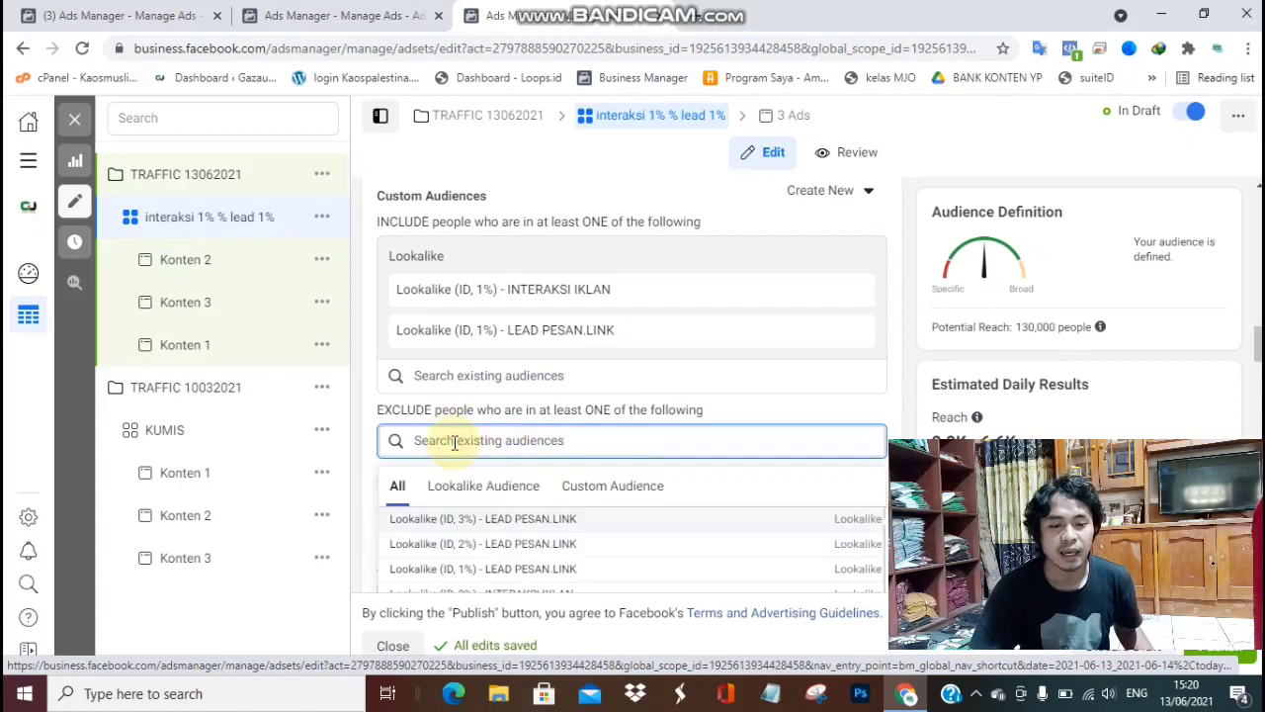
pyautogui.click(604, 486)
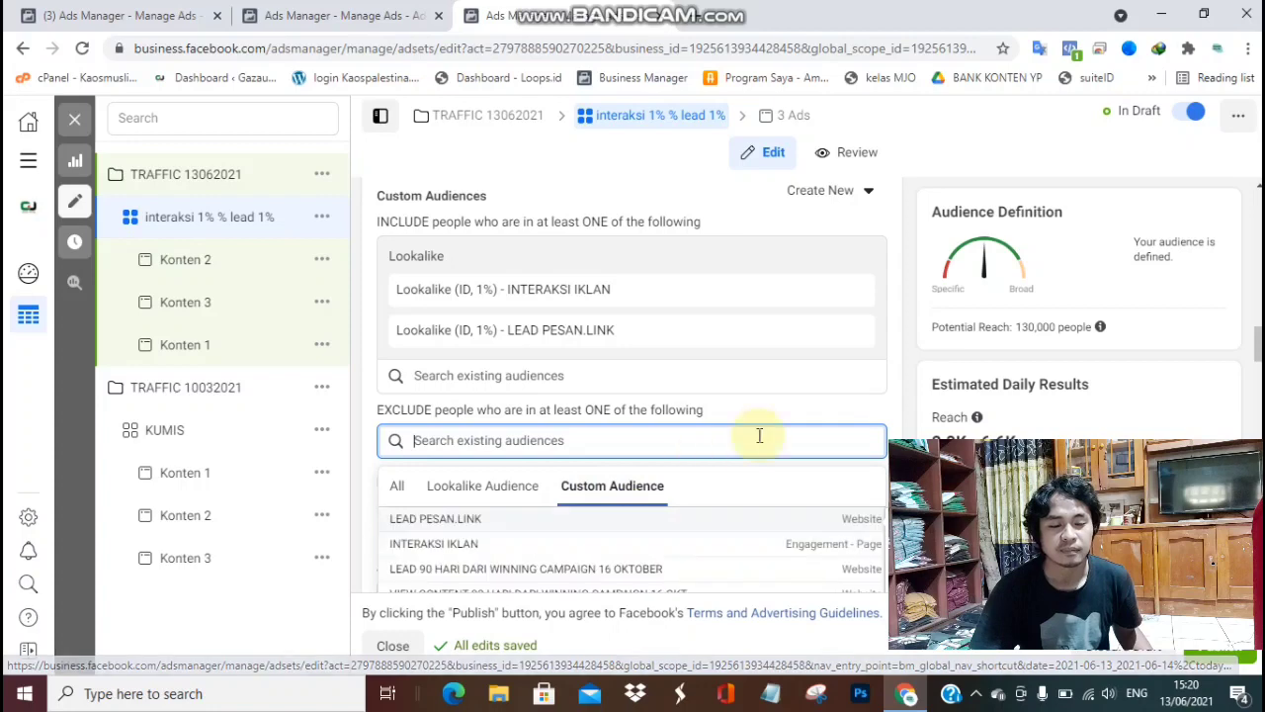
pyautogui.click(462, 550)
pyautogui.click(462, 549)
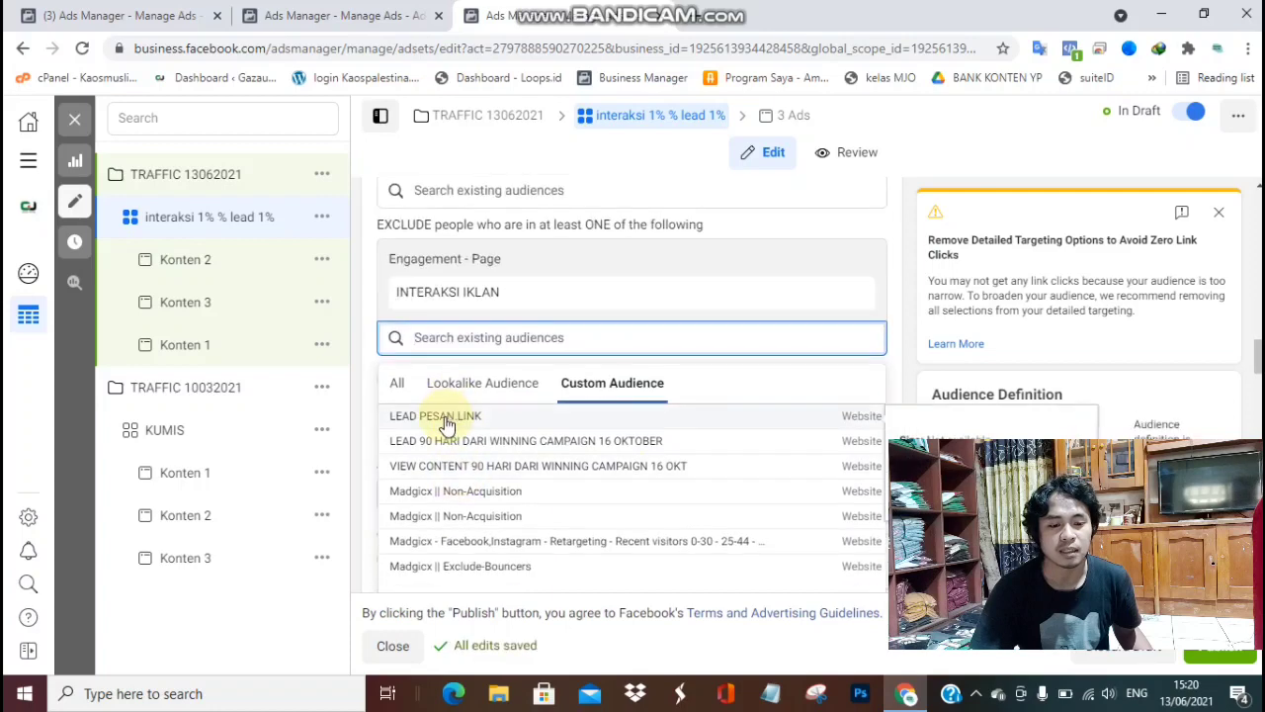
pyautogui.click(366, 387)
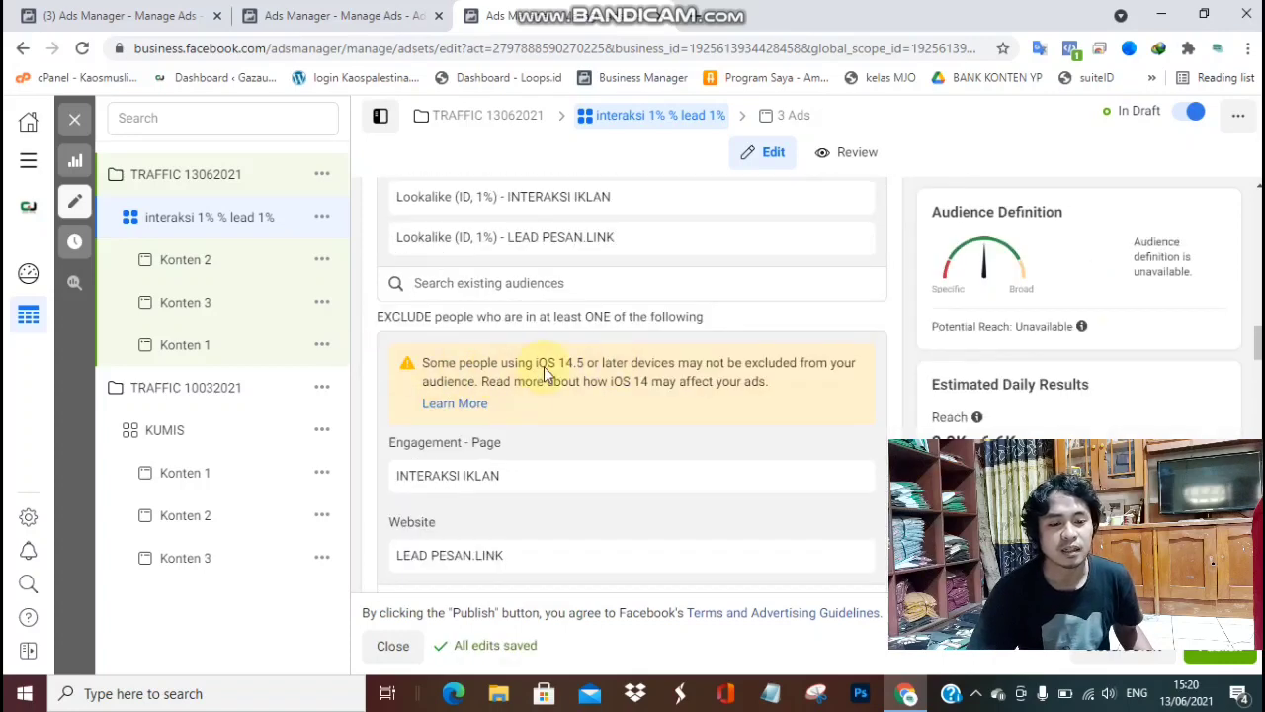
# Remove the Moustache interest from the ad set's detailed targeting.
pyautogui.scroll(-1, 650, 387)
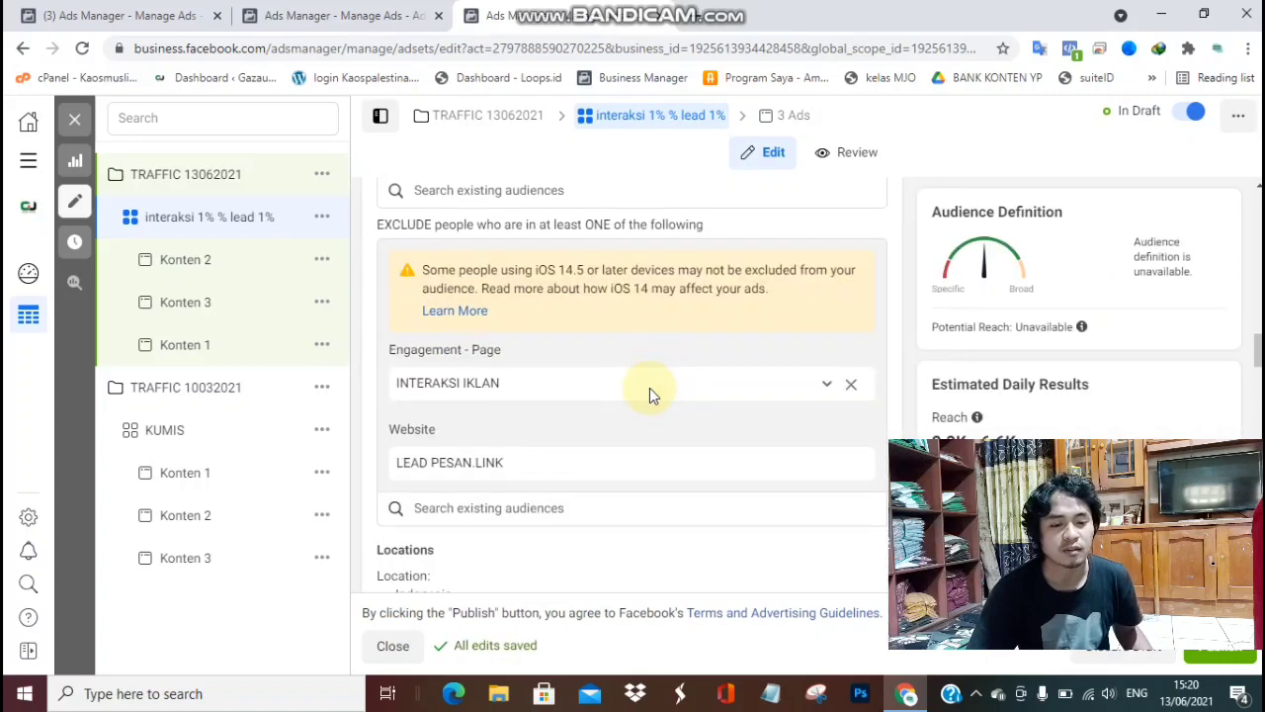
pyautogui.scroll(-3, 592, 318)
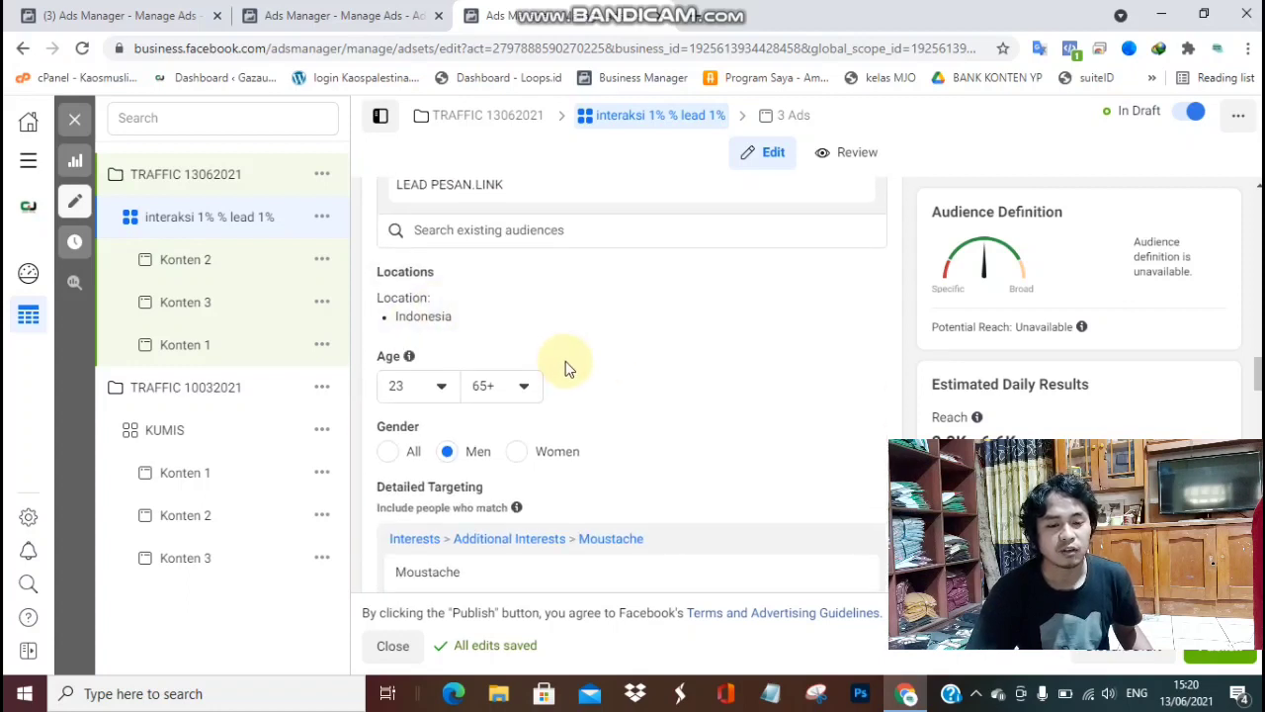
pyautogui.scroll(-2, 564, 374)
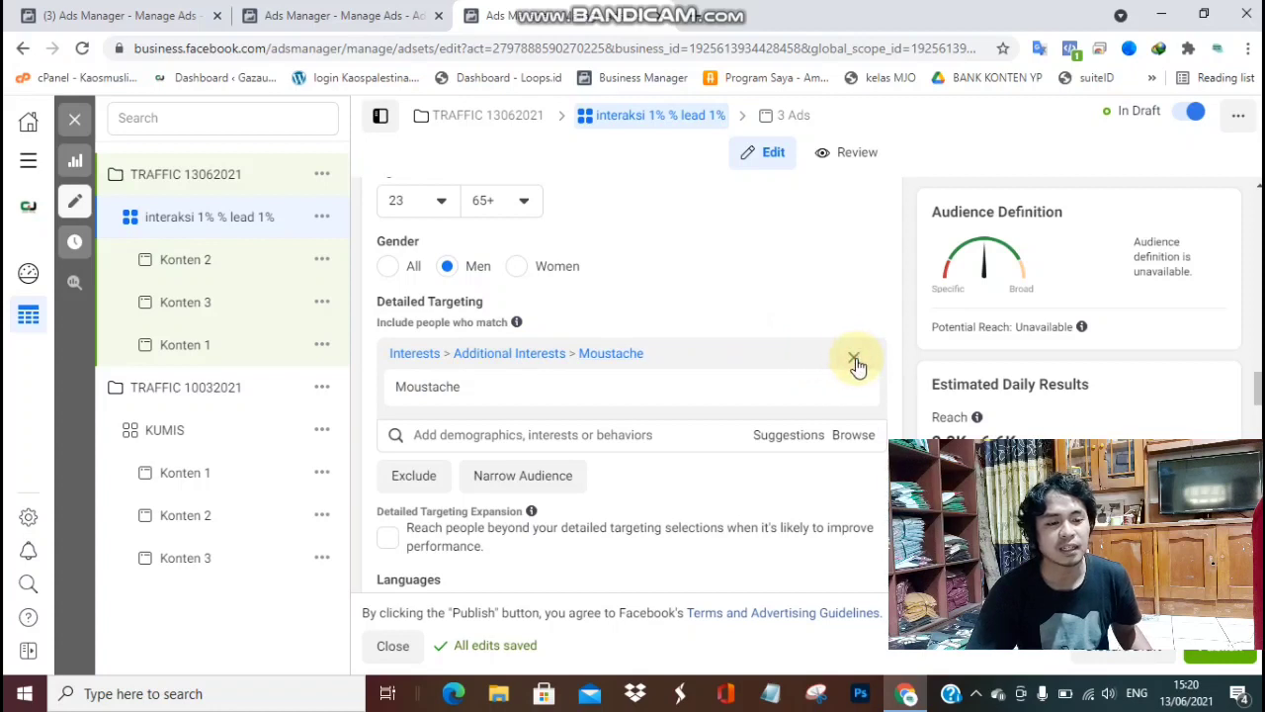
pyautogui.click(856, 362)
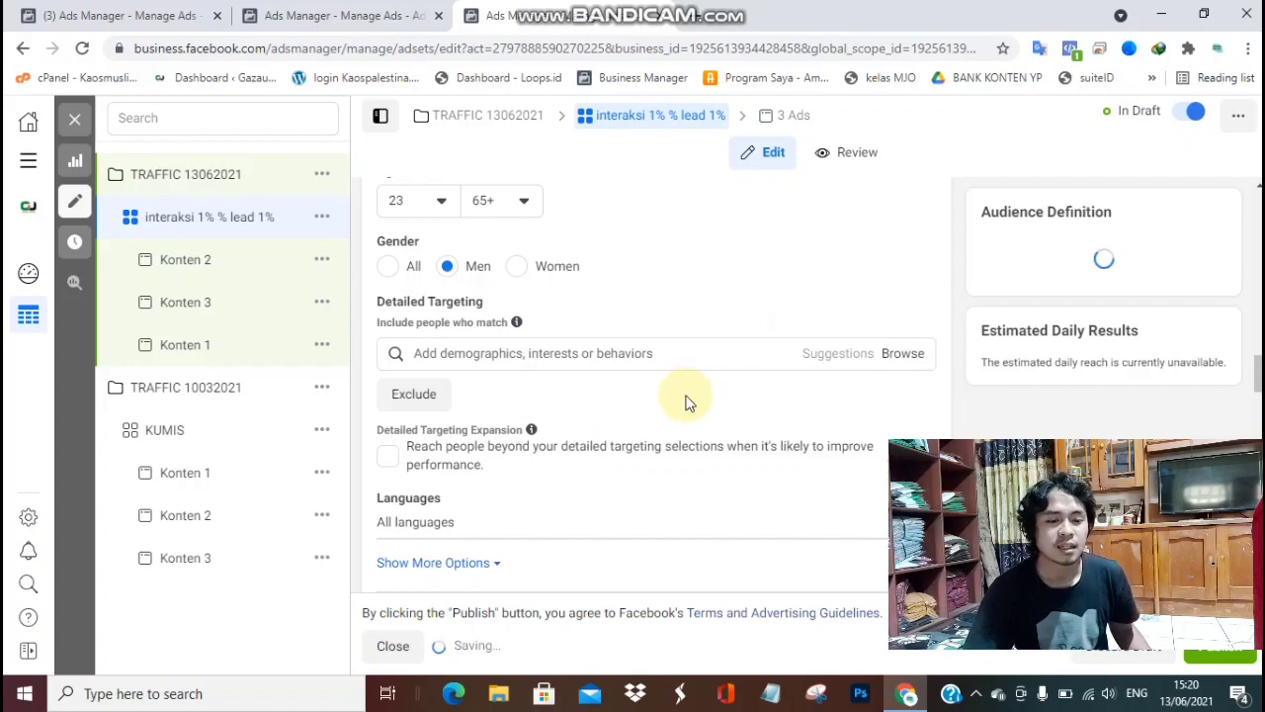
# Add a connection to the ad set that excludes people who currently like the Gazaunity Page.
pyautogui.scroll(-1, 593, 366)
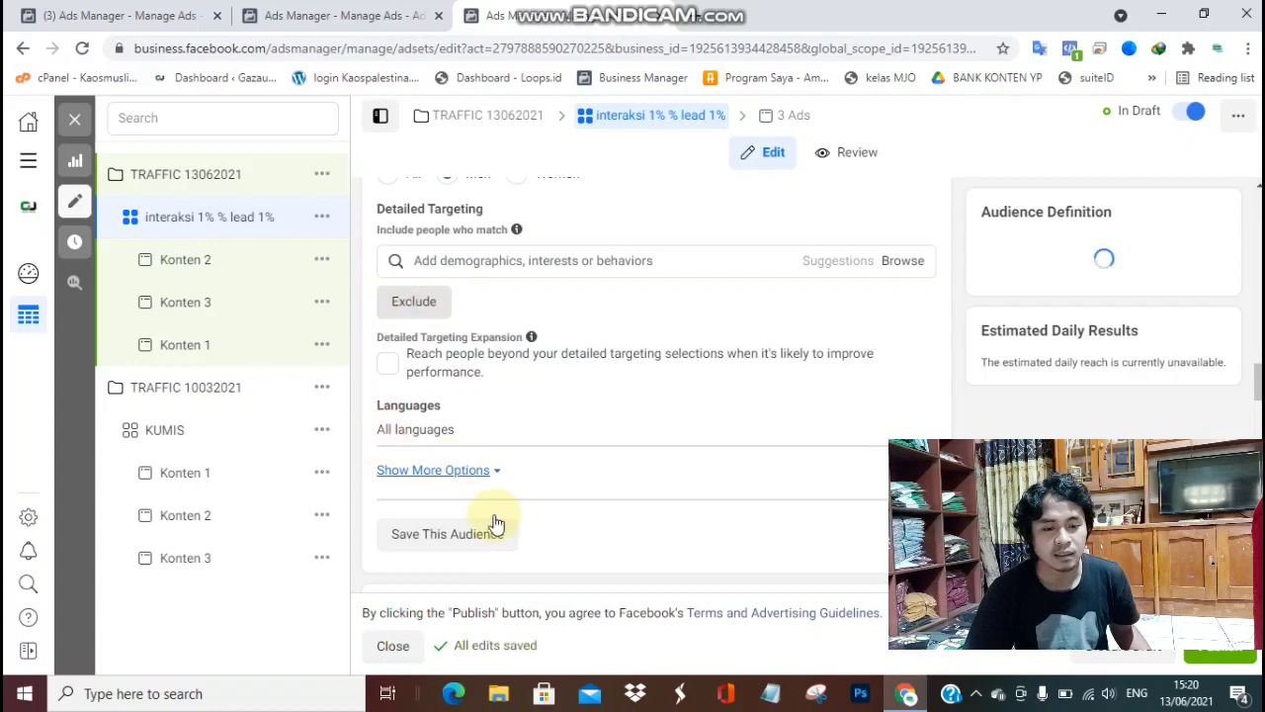
pyautogui.click(467, 473)
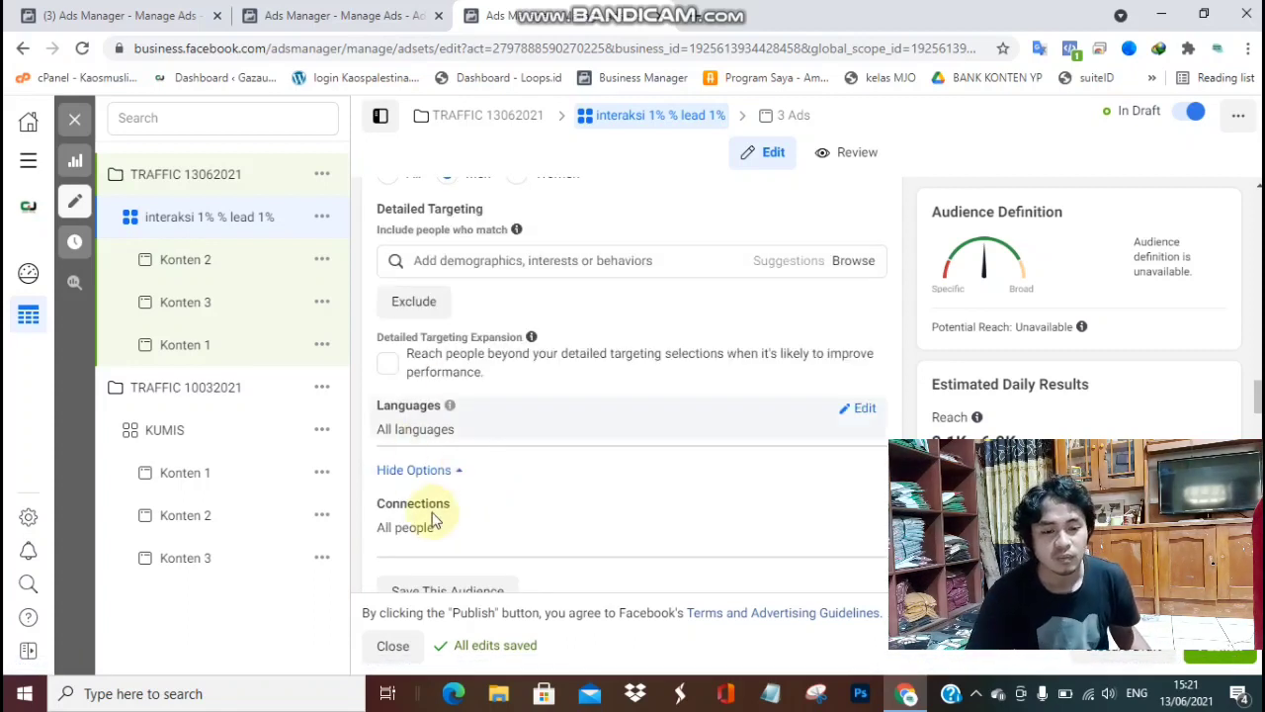
pyautogui.scroll(-2, 635, 508)
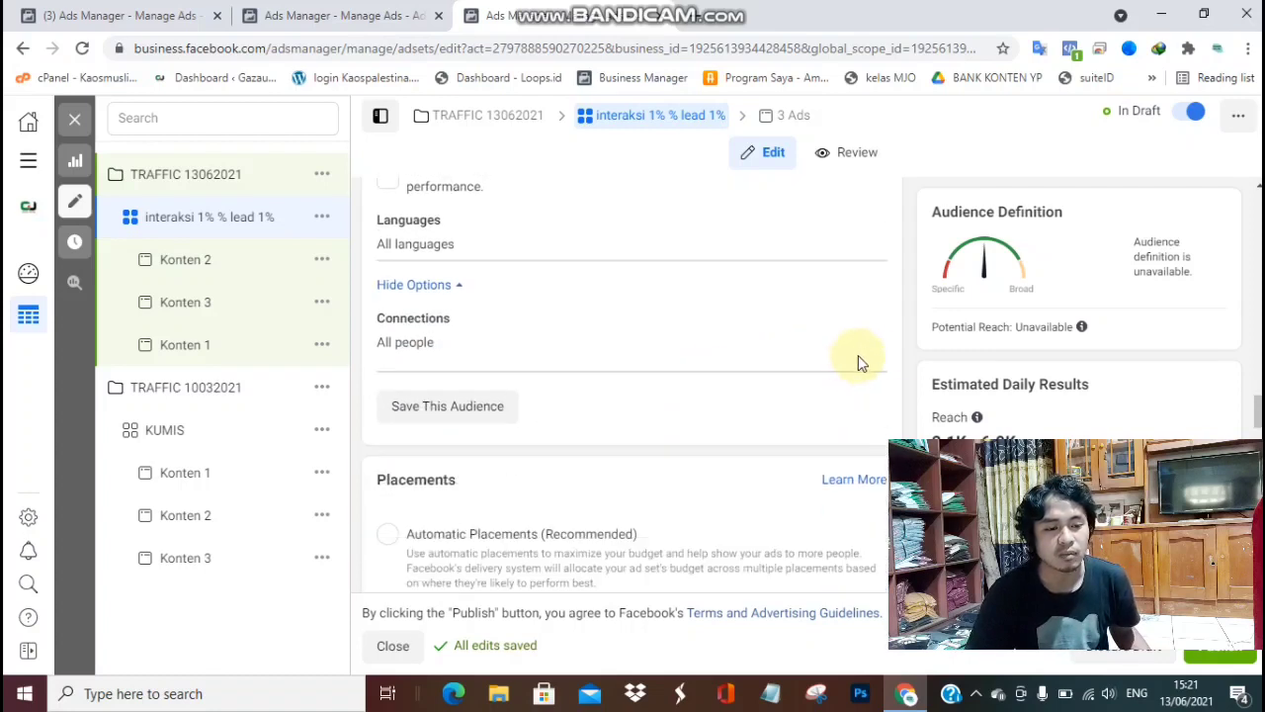
pyautogui.click(856, 326)
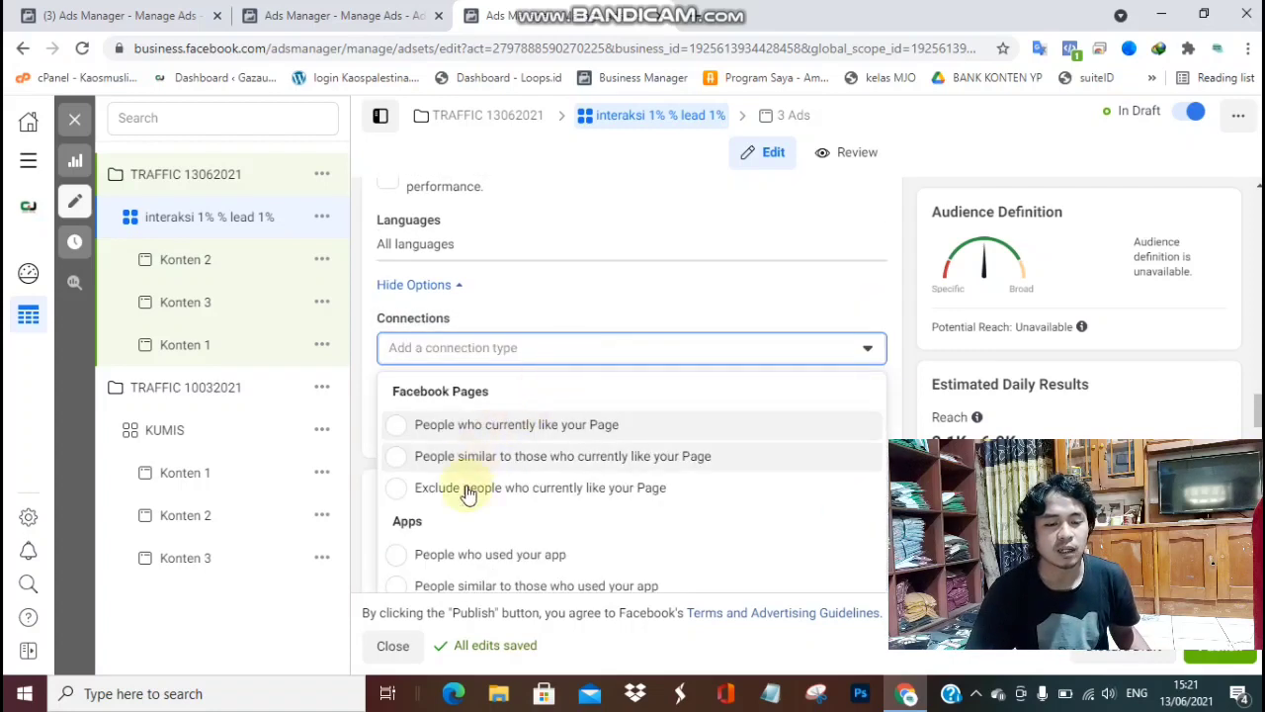
pyautogui.click(515, 487)
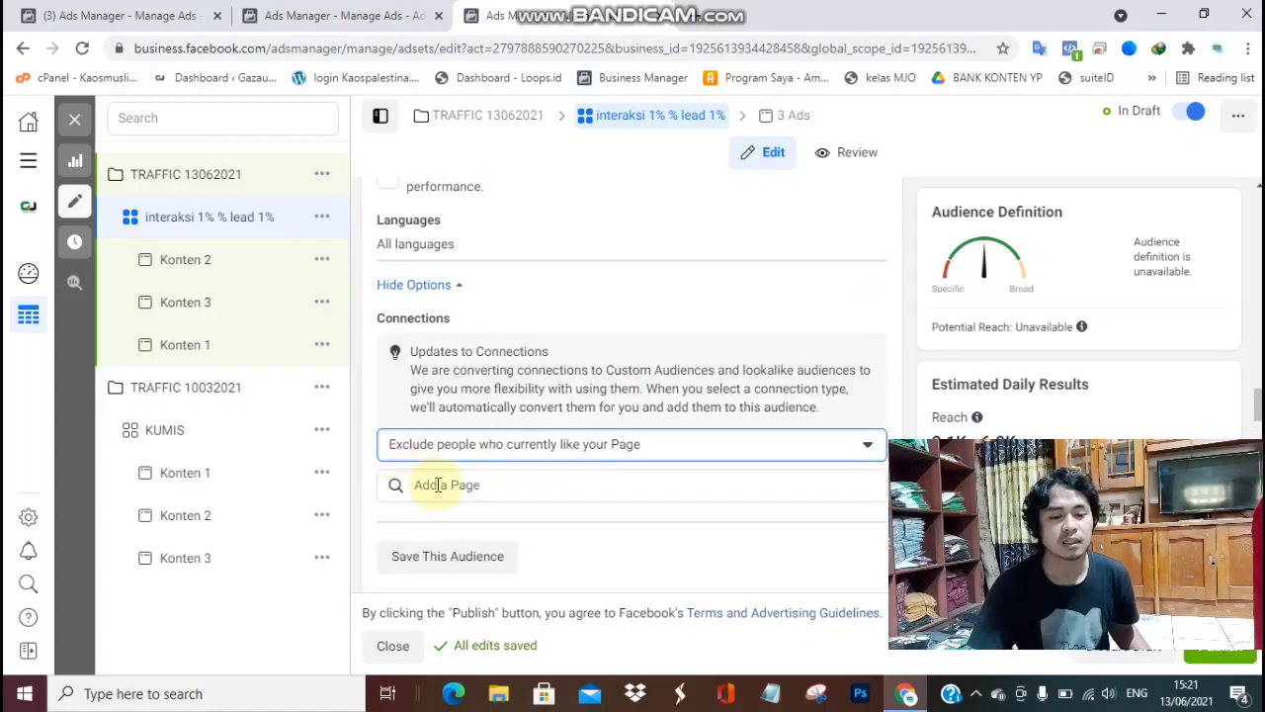
pyautogui.click(440, 484)
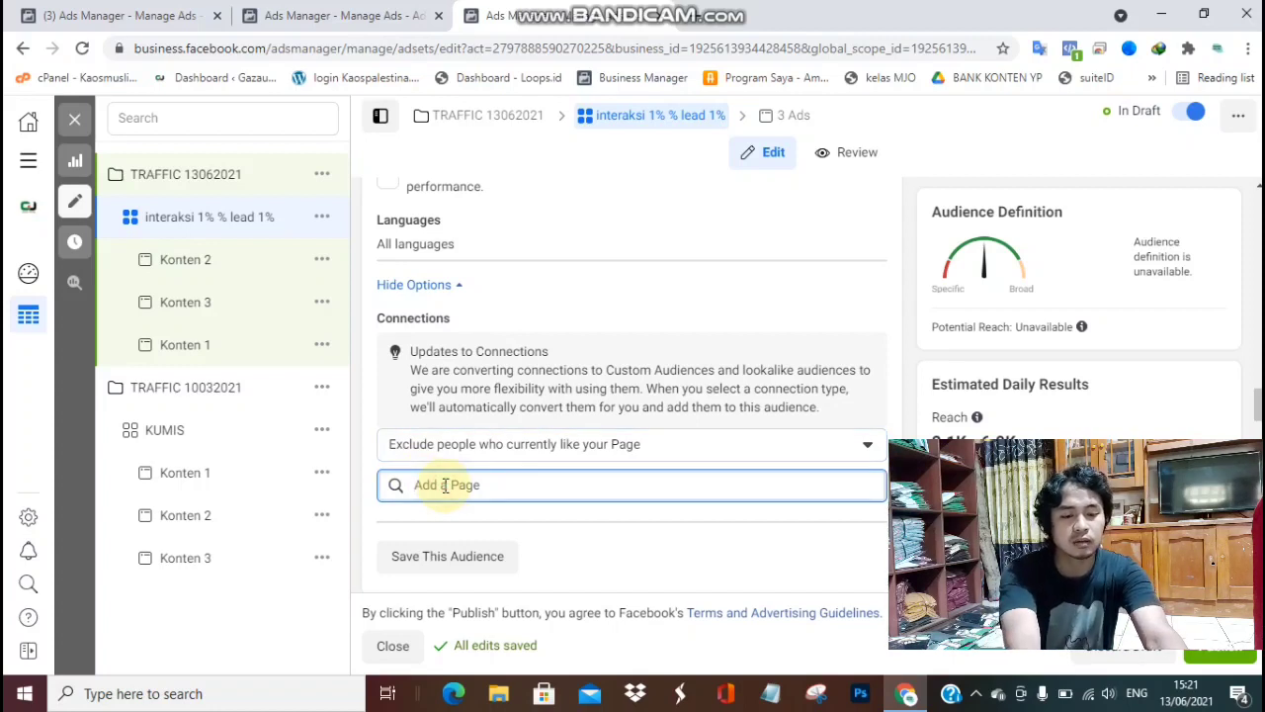
pyautogui.write('gaz')
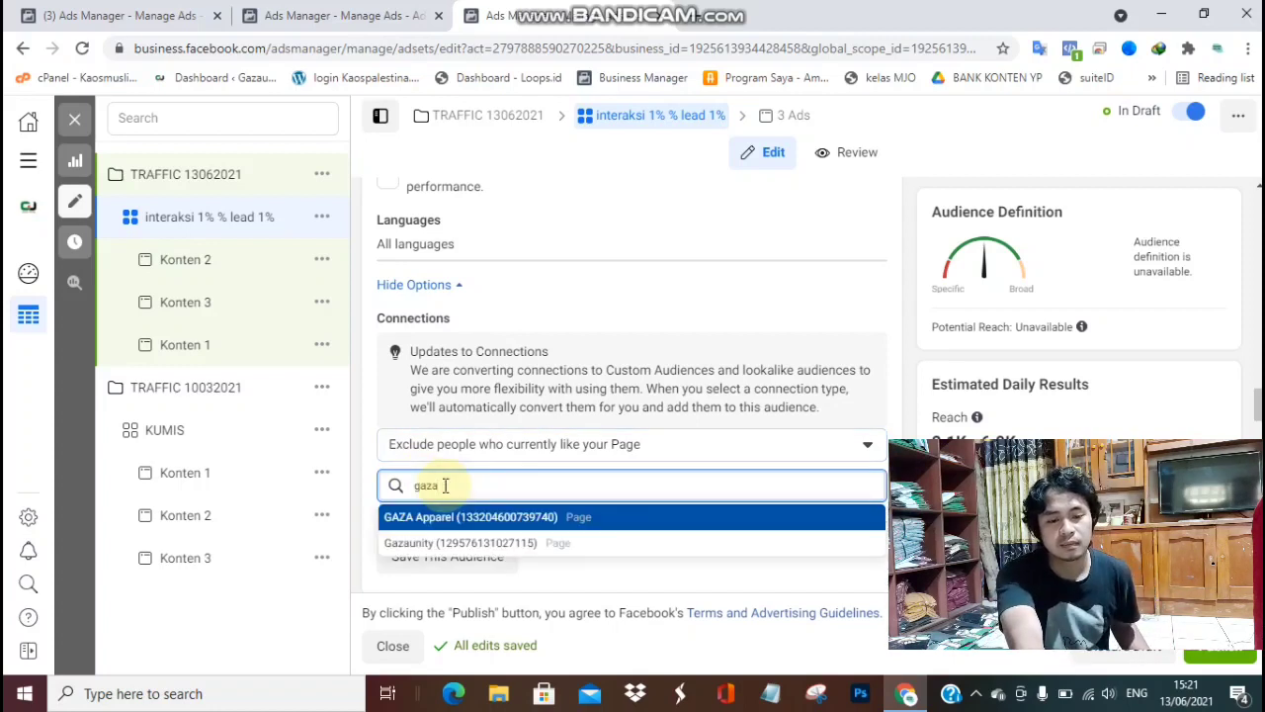
pyautogui.write('a')
pyautogui.click(425, 517)
pyautogui.click(386, 545)
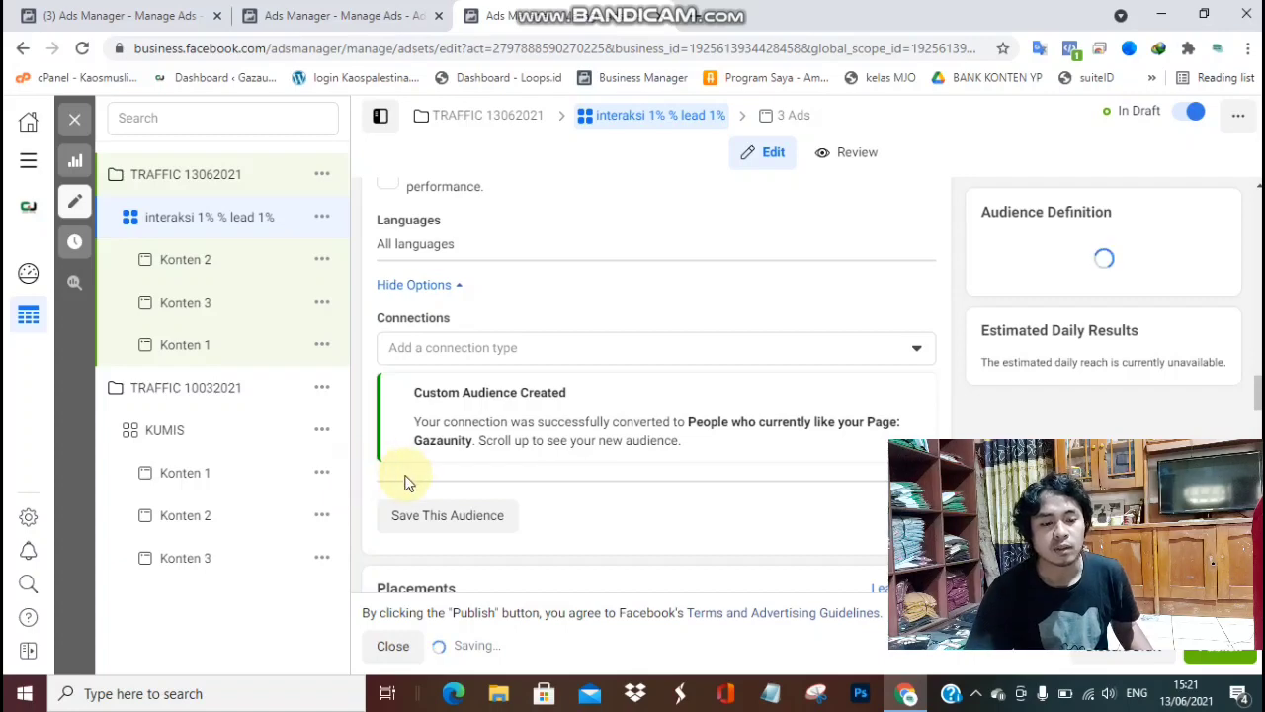
# Review the ad set's manual placements and its included and excluded custom audiences.
pyautogui.scroll(-3, 410, 483)
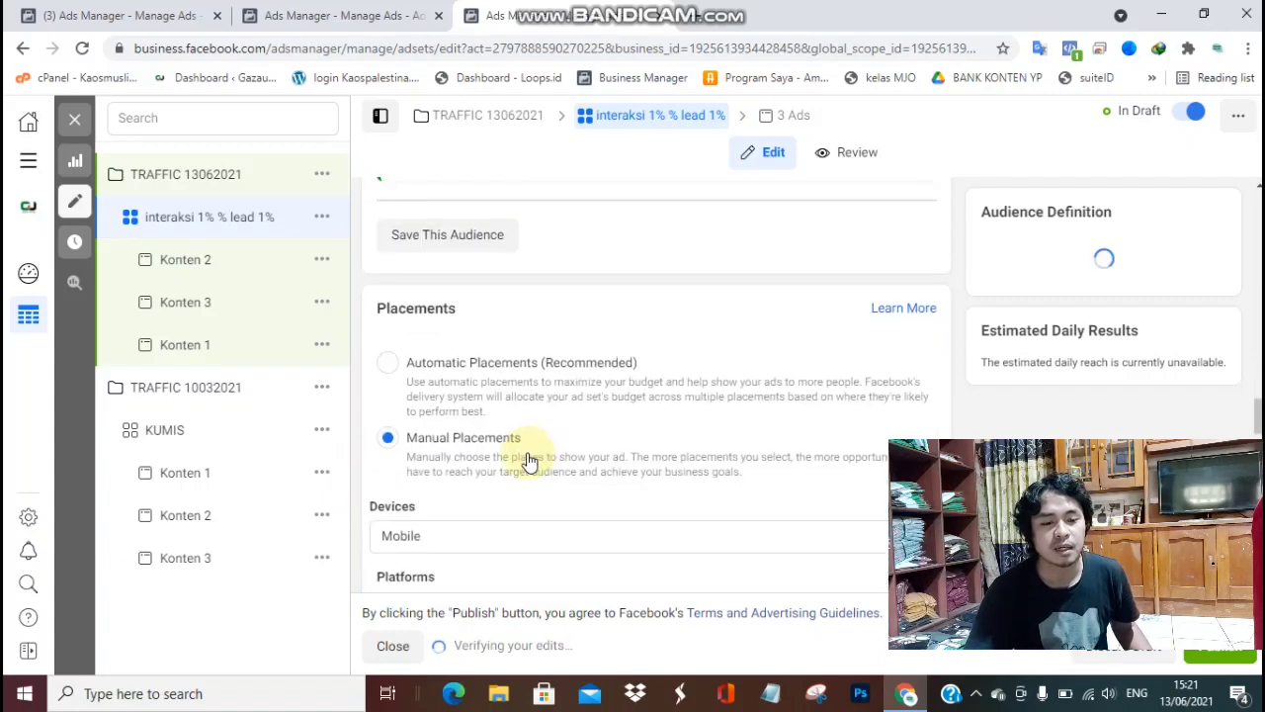
pyautogui.scroll(-3, 583, 485)
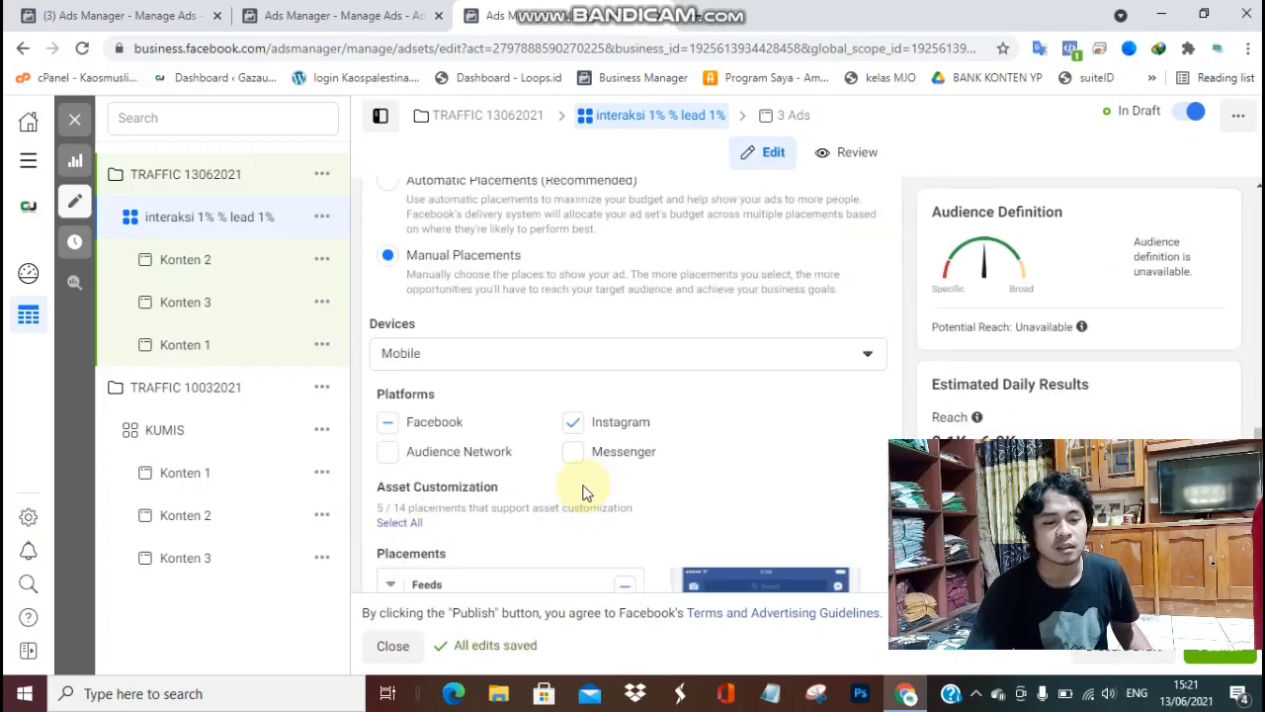
pyautogui.scroll(10, 507, 420)
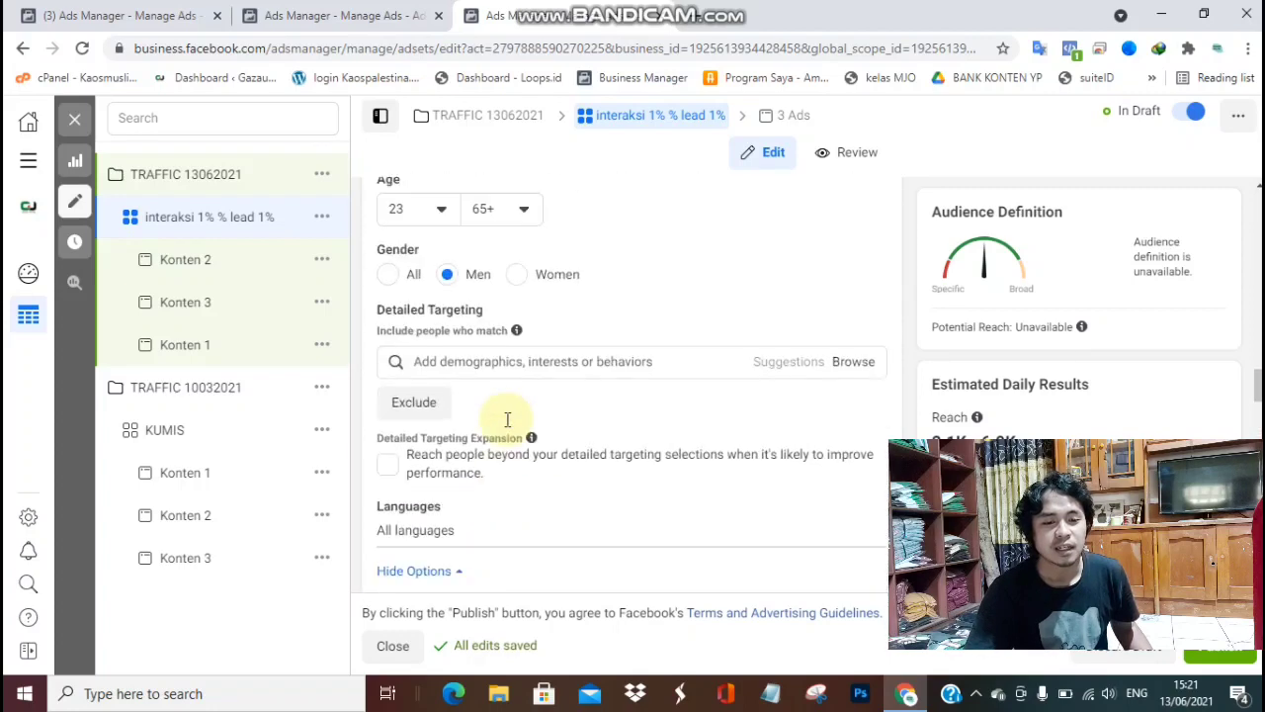
pyautogui.scroll(3, 507, 420)
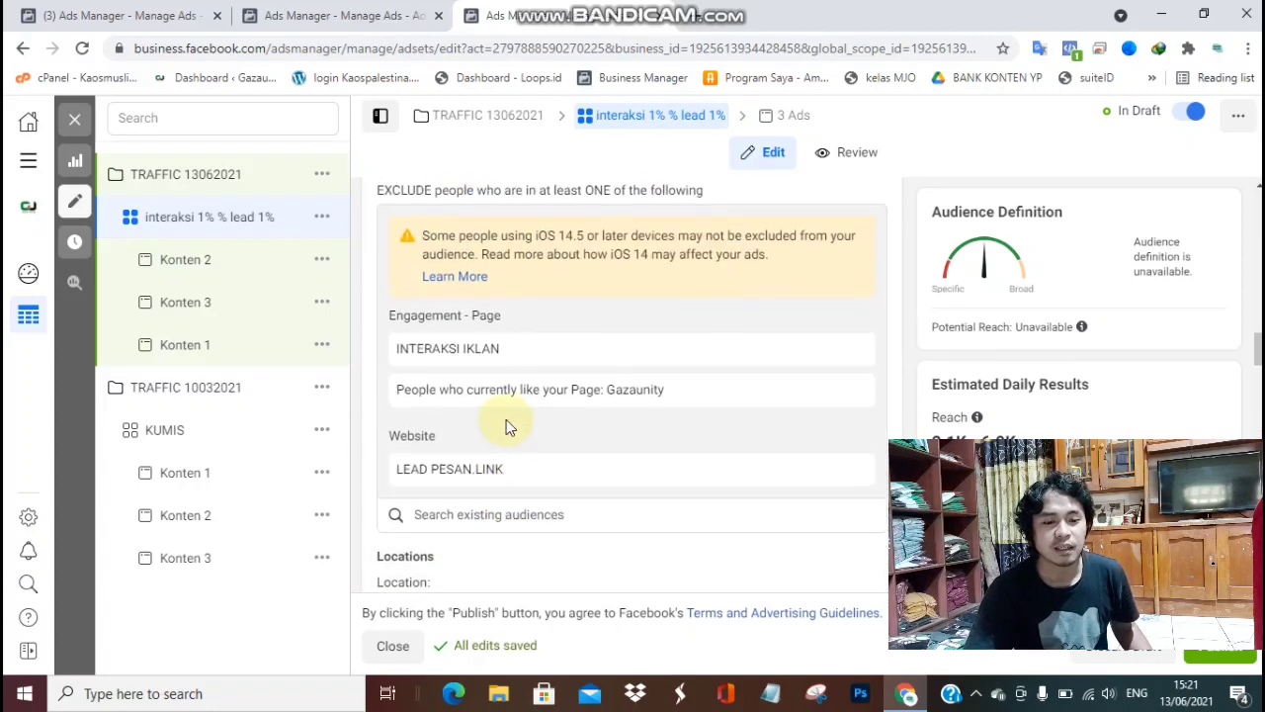
pyautogui.scroll(3, 506, 425)
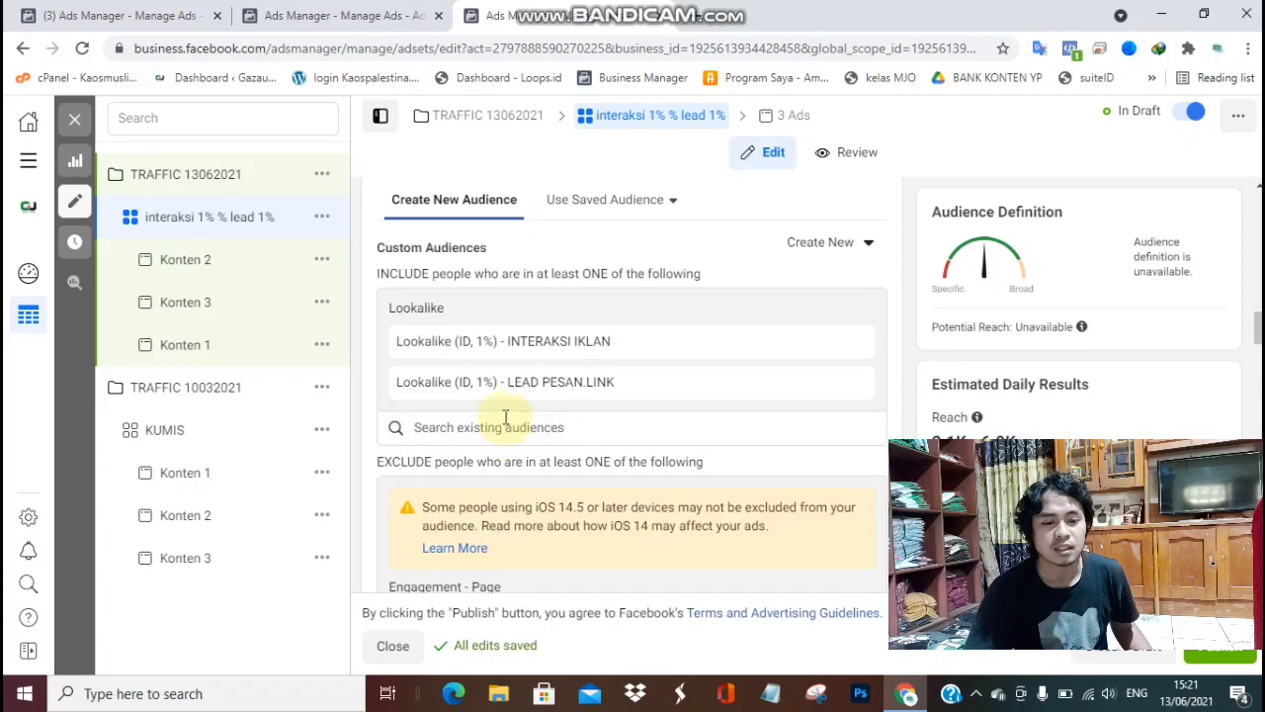
pyautogui.scroll(-3, 484, 355)
pyautogui.scroll(-5, 457, 310)
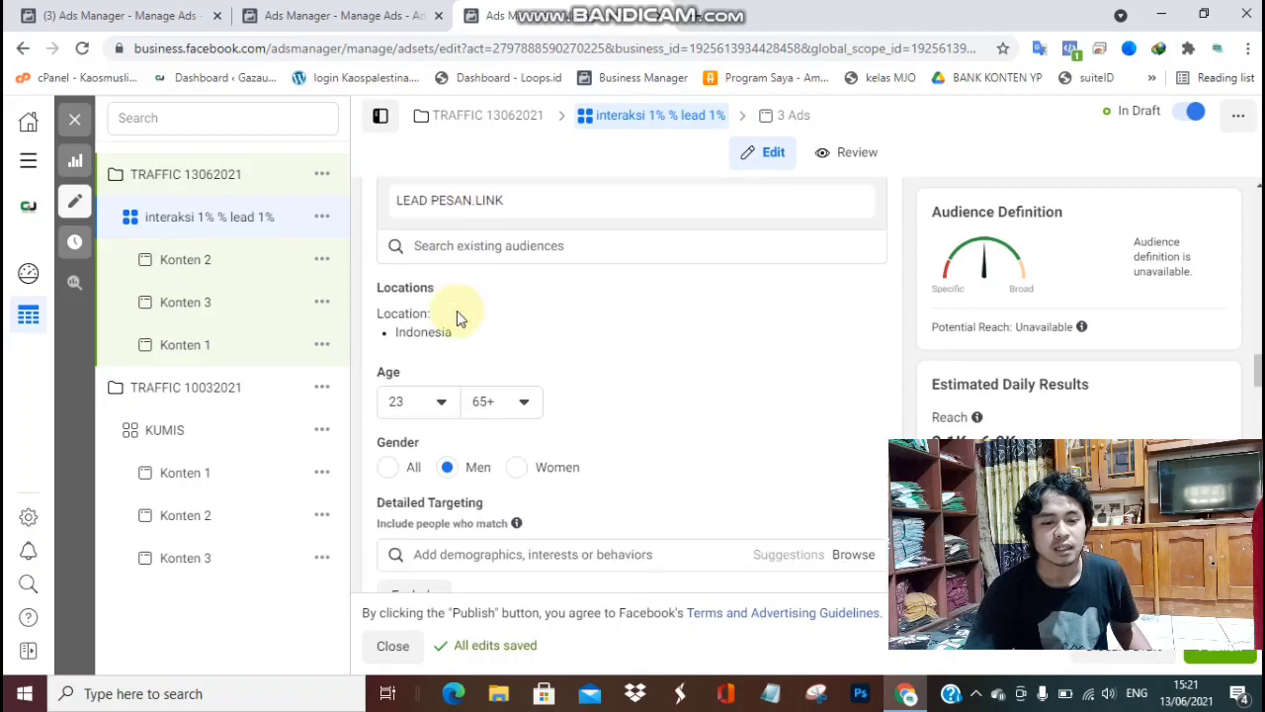
# Enable Detailed Targeting Expansion so the ad set can reach people beyond its detailed targeting selections.
pyautogui.scroll(-1, 459, 296)
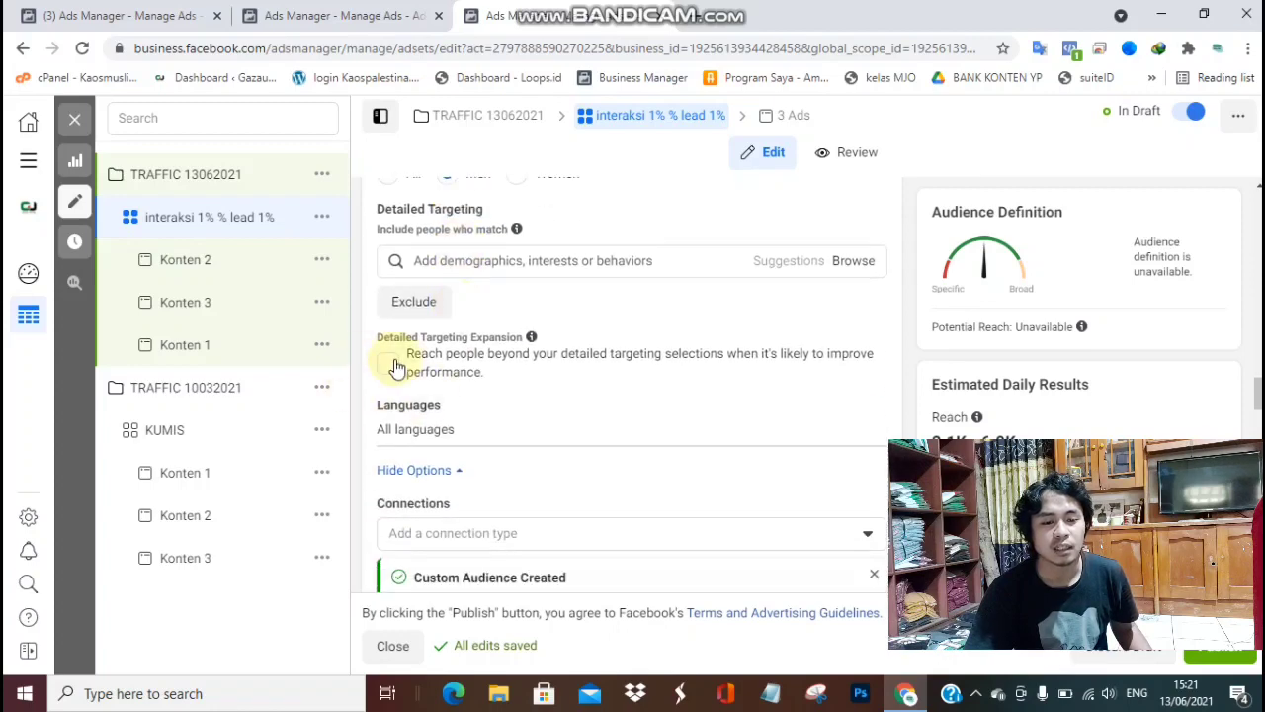
pyautogui.click(390, 363)
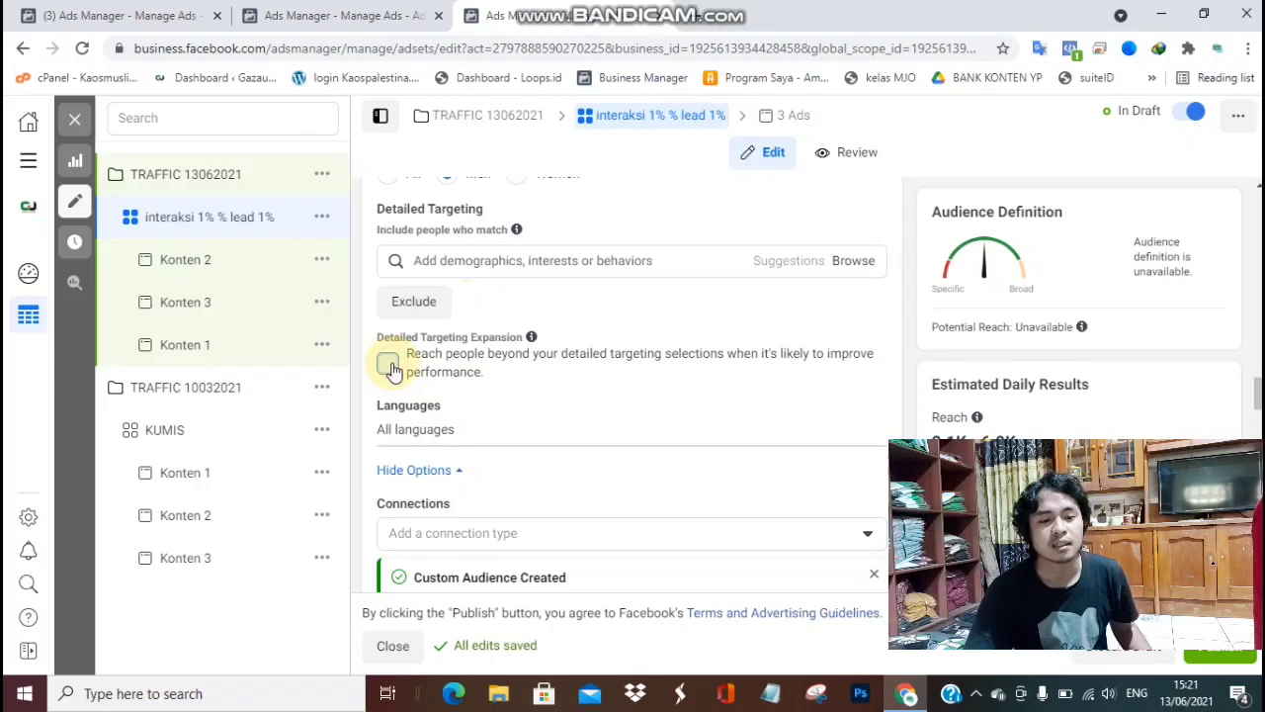
pyautogui.click(389, 364)
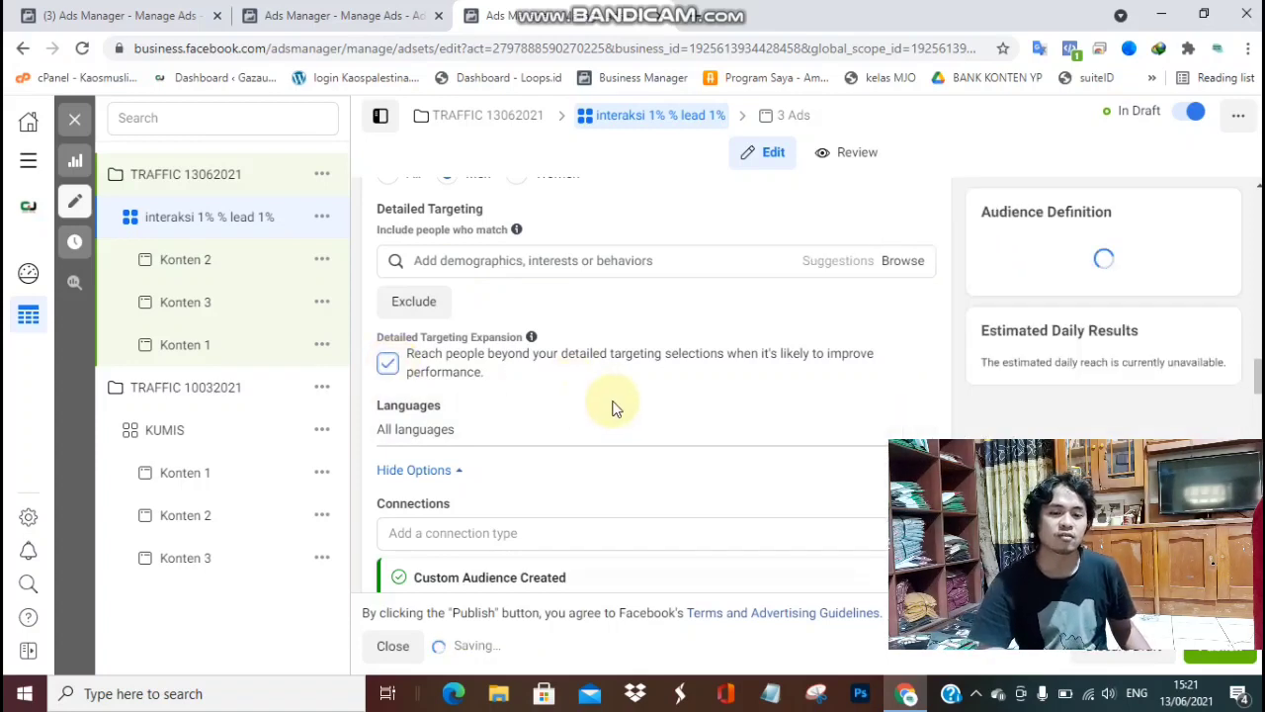
pyautogui.scroll(-5, 607, 407)
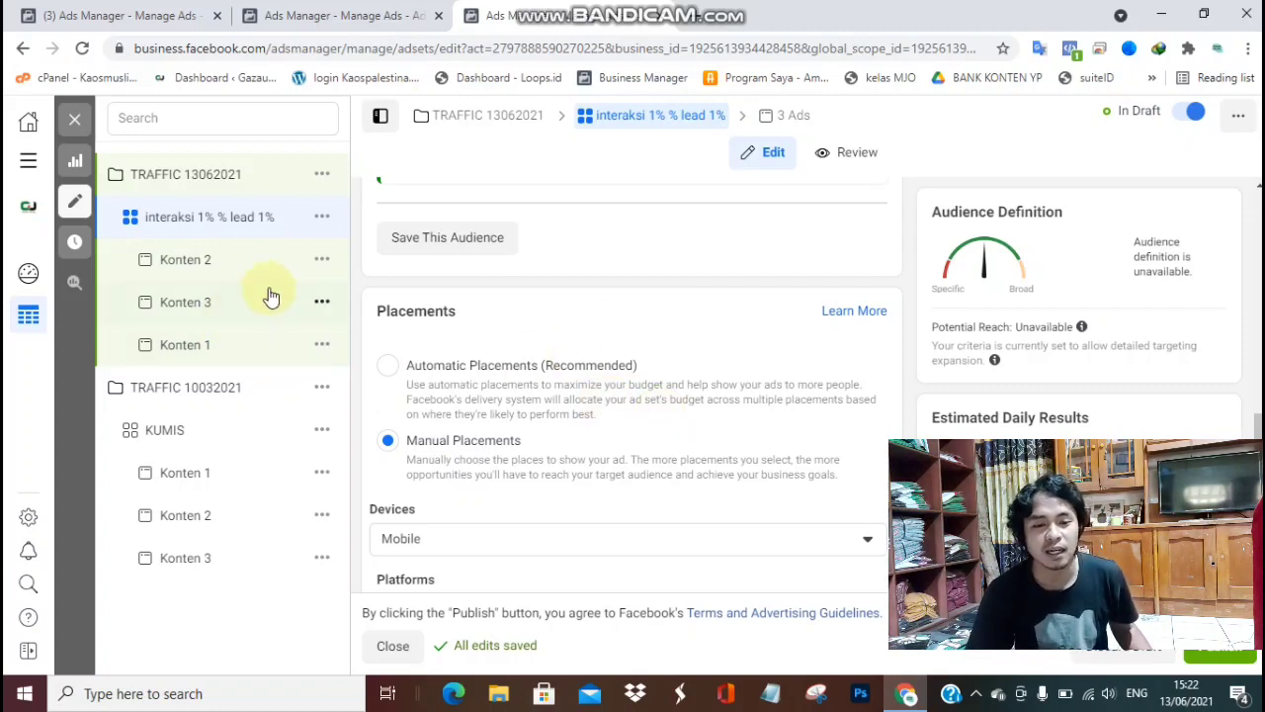
# Copy the Facebook post ID used by the Konten 1 ad in the original TRAFFIC 10032021 campaign's KUMIS ad set.
pyautogui.click(190, 261)
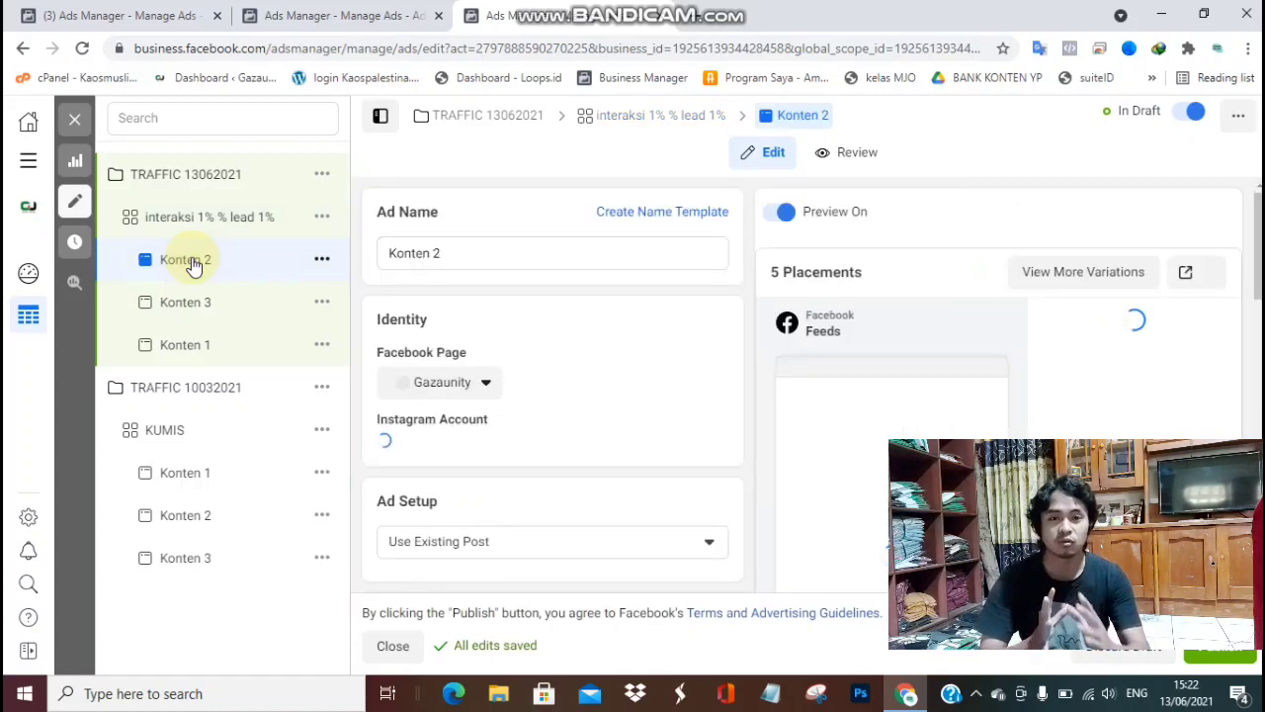
pyautogui.click(381, 9)
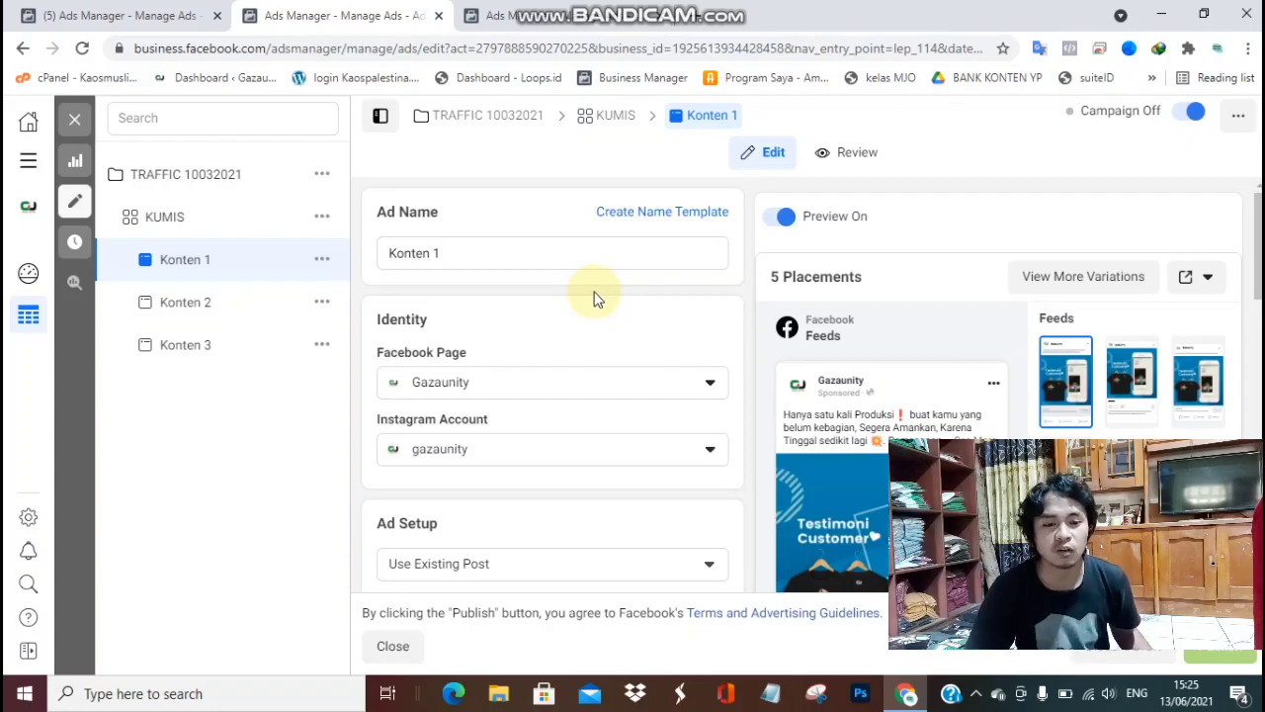
pyautogui.scroll(-2, 637, 311)
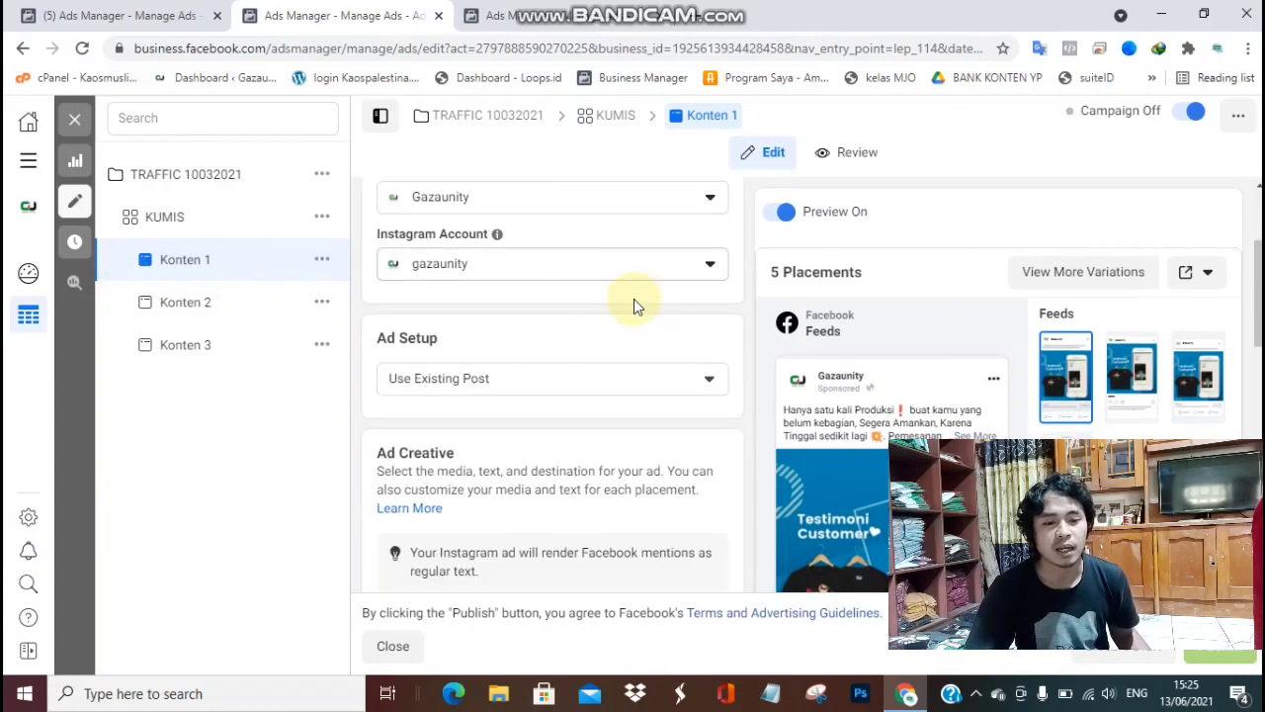
pyautogui.scroll(-4, 633, 298)
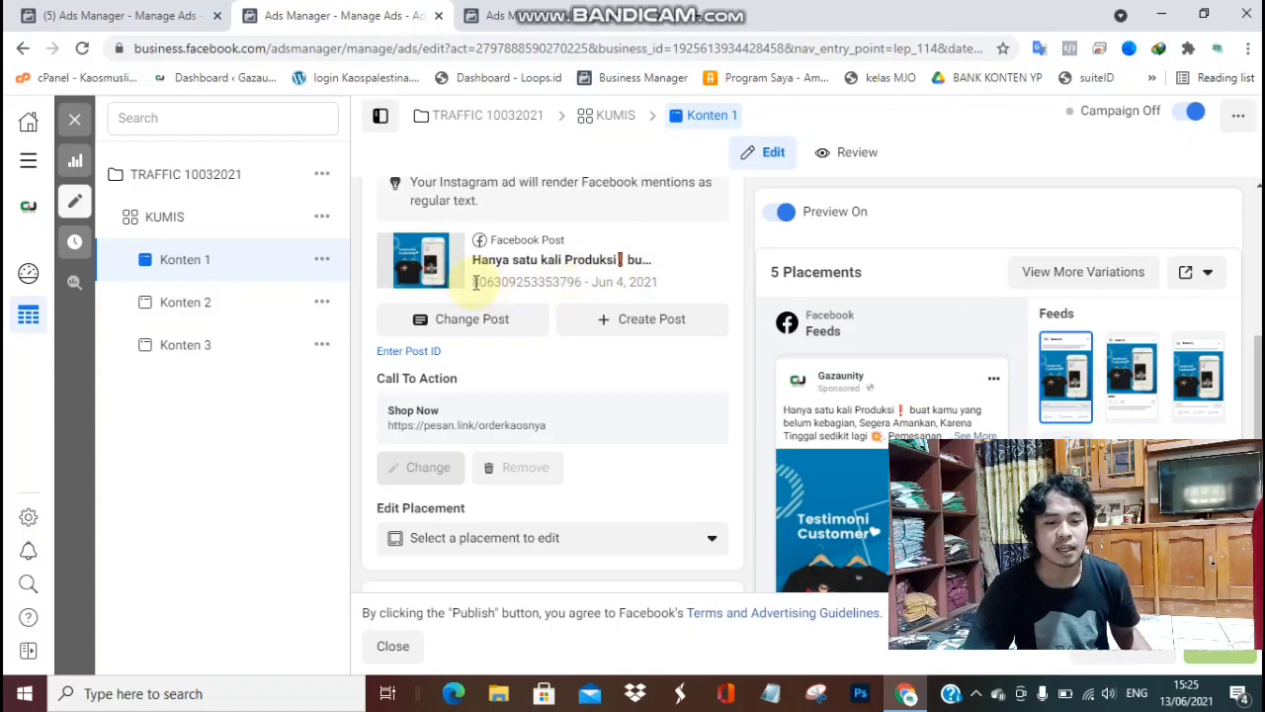
pyautogui.moveTo(473, 282); pyautogui.dragTo(579, 281)
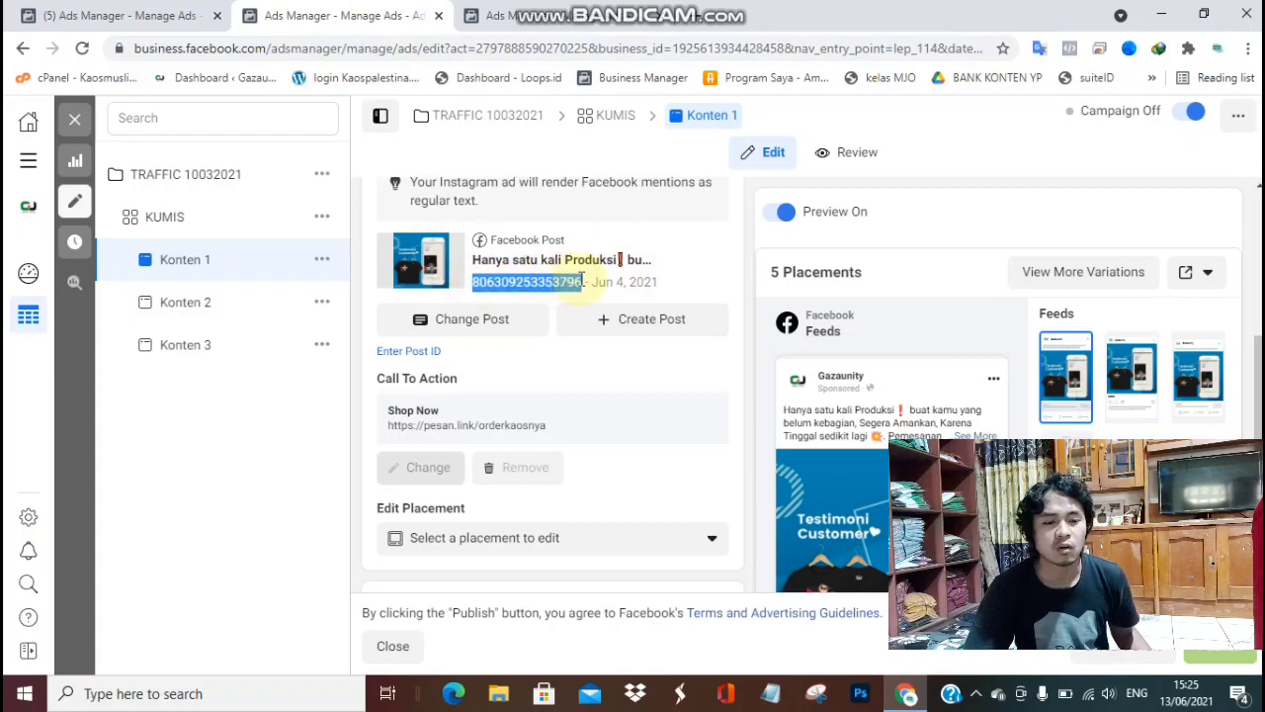
pyautogui.rightClick(579, 282)
pyautogui.click(601, 293)
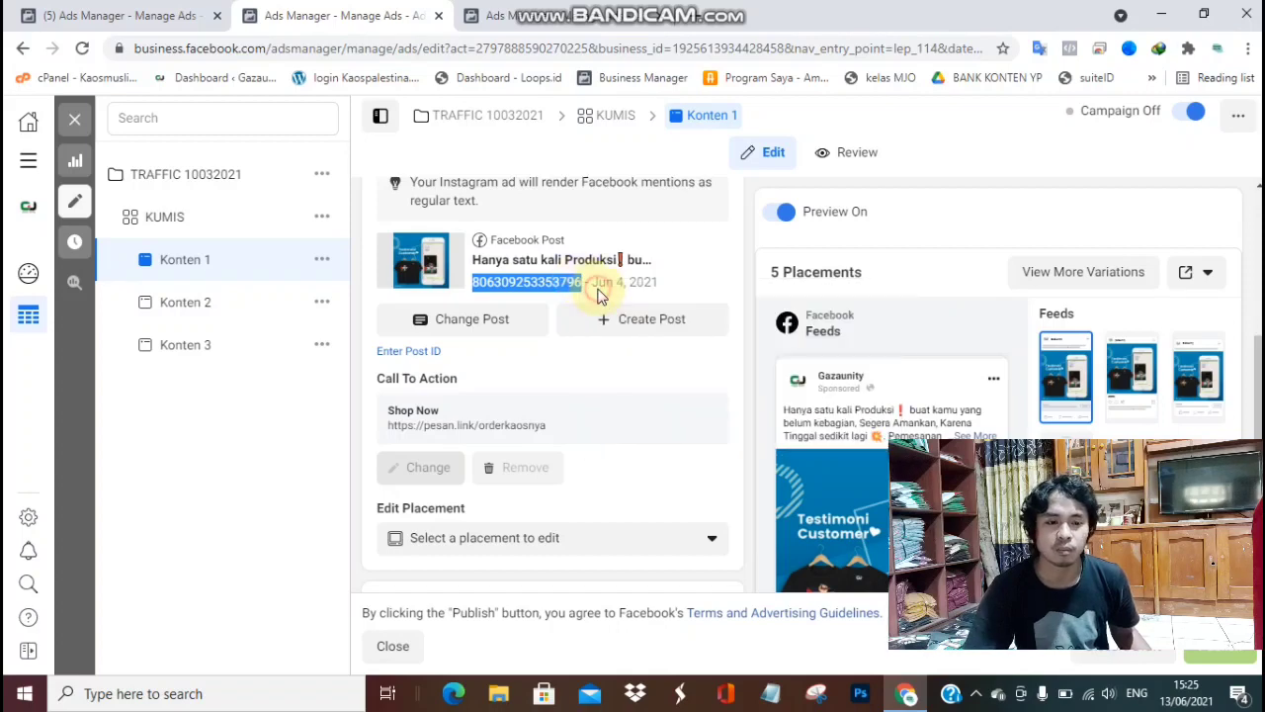
# Delete the Konten 2 ad from the "interaksi 1% % lead 1%" ad set in the draft TRAFFIC 13062021 campaign.
pyautogui.click(544, 12)
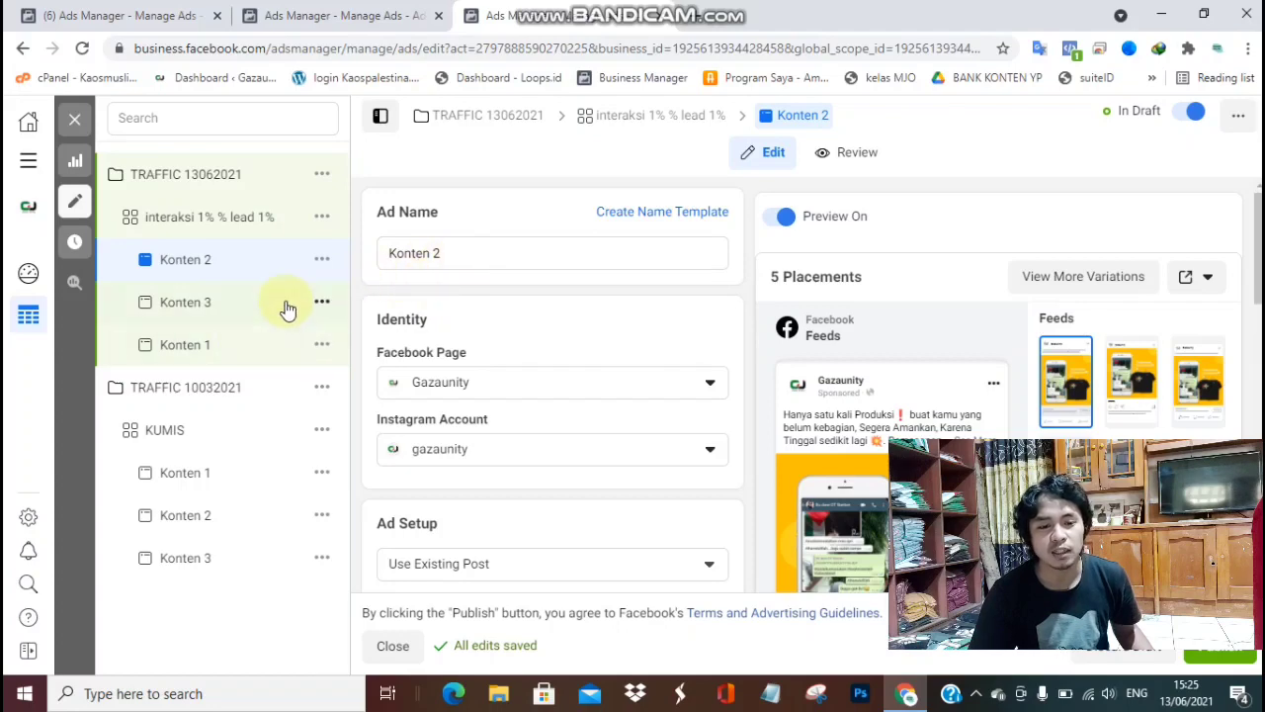
pyautogui.click(321, 261)
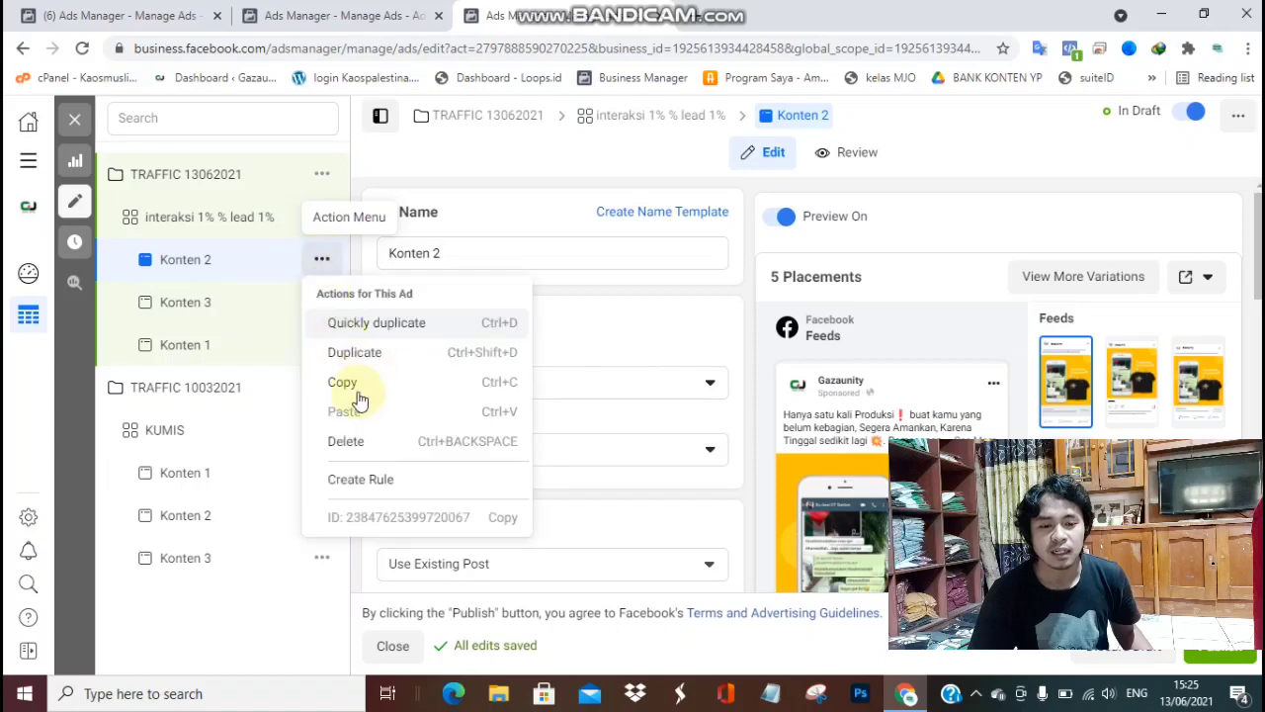
pyautogui.click(368, 447)
pyautogui.click(790, 350)
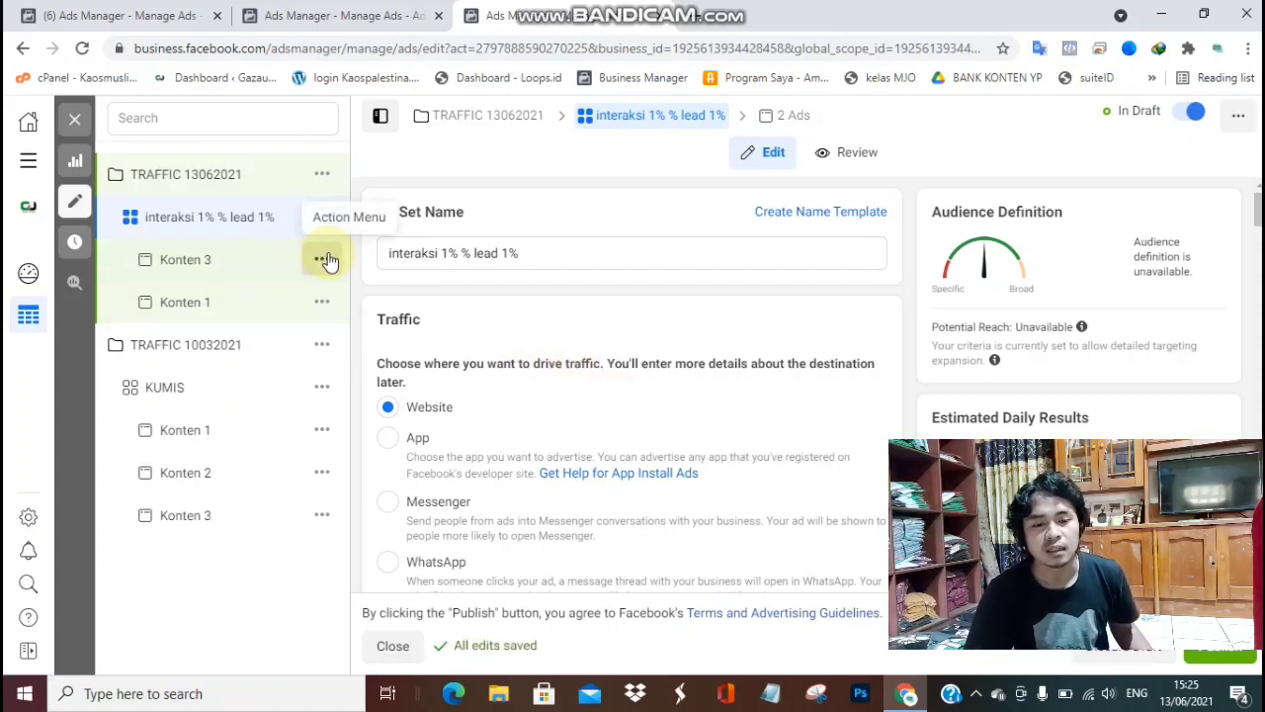
# Delete the Konten 3 ad from the "interaksi 1% % lead 1%" ad set in TRAFFIC 13062021.
pyautogui.click(326, 259)
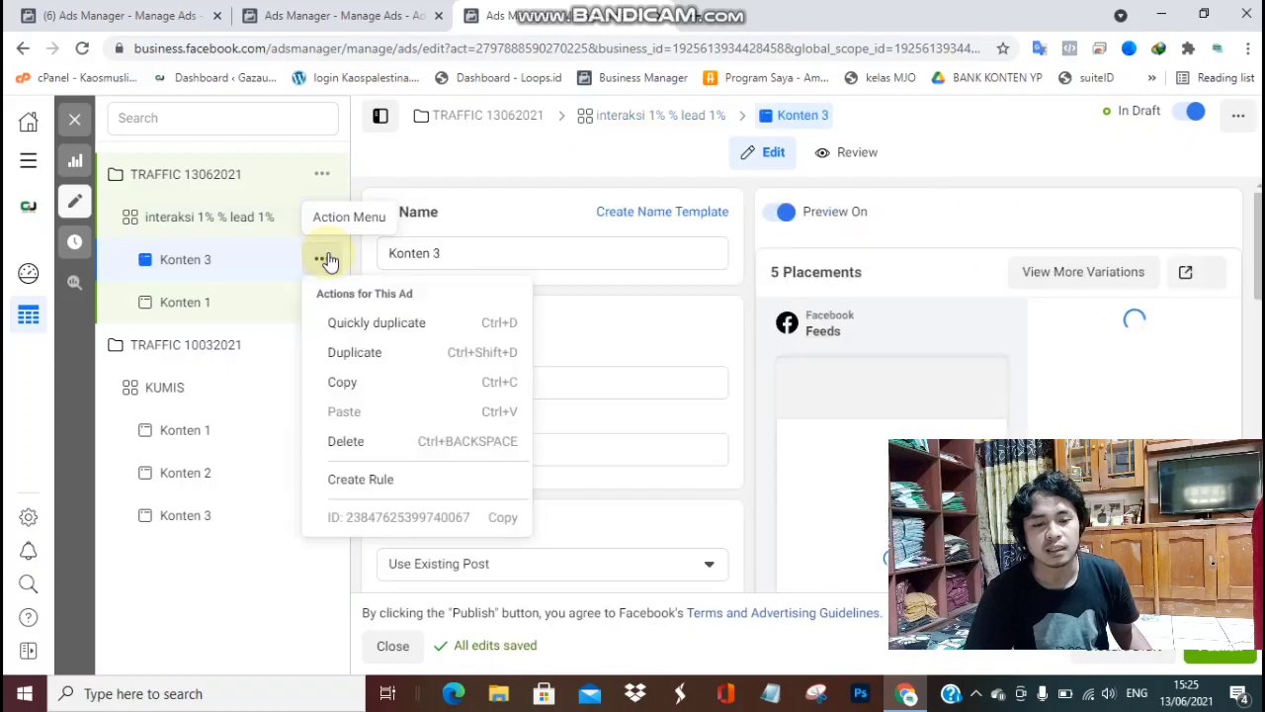
pyautogui.click(348, 440)
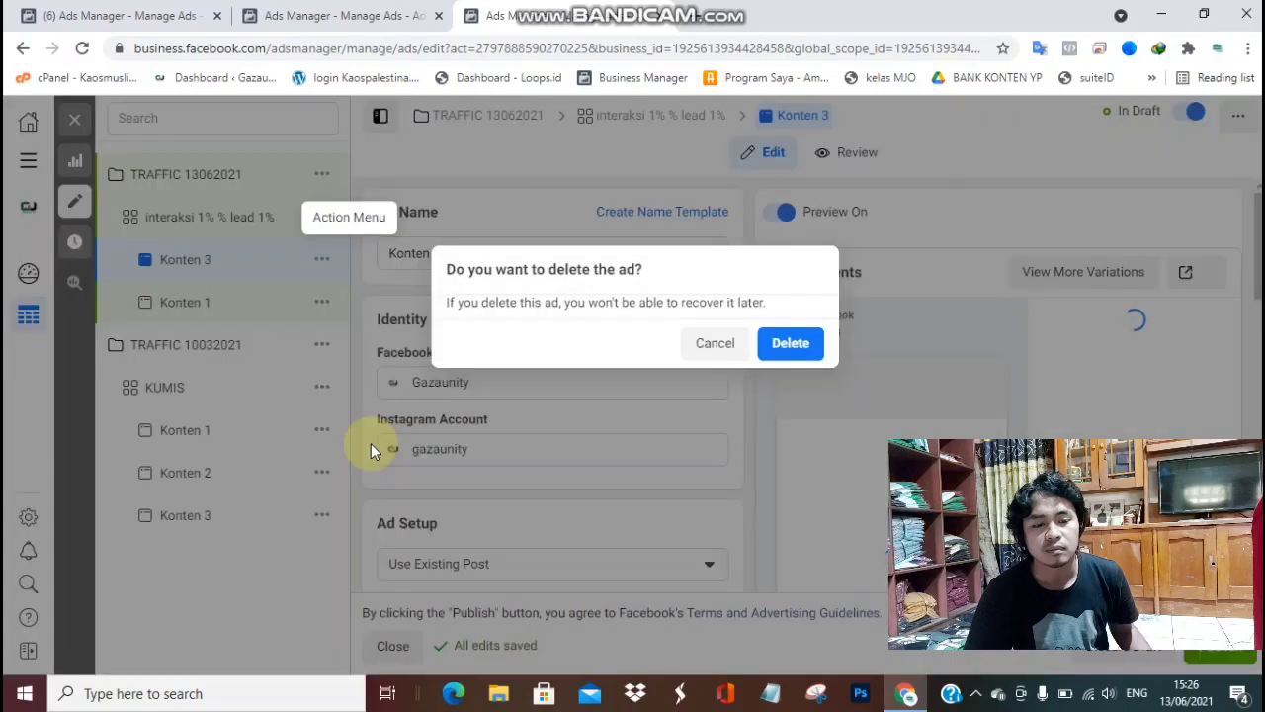
pyautogui.click(792, 349)
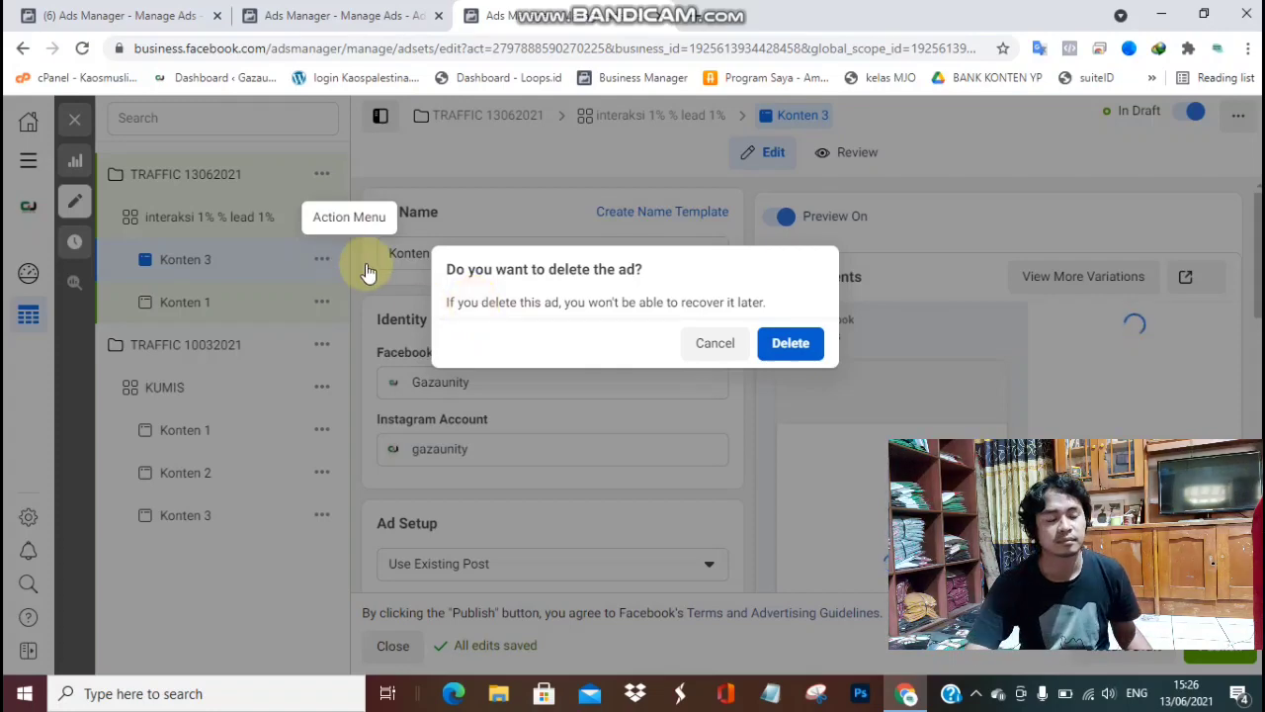
pyautogui.click(767, 341)
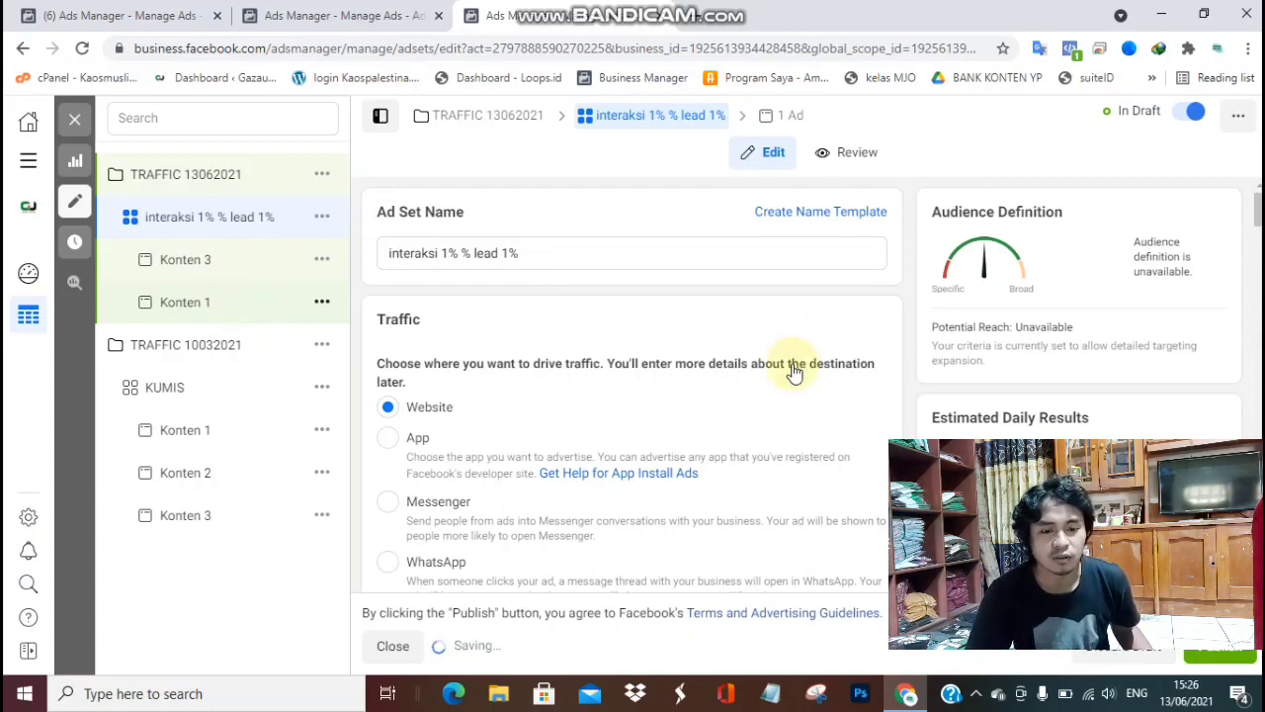
pyautogui.click(205, 257)
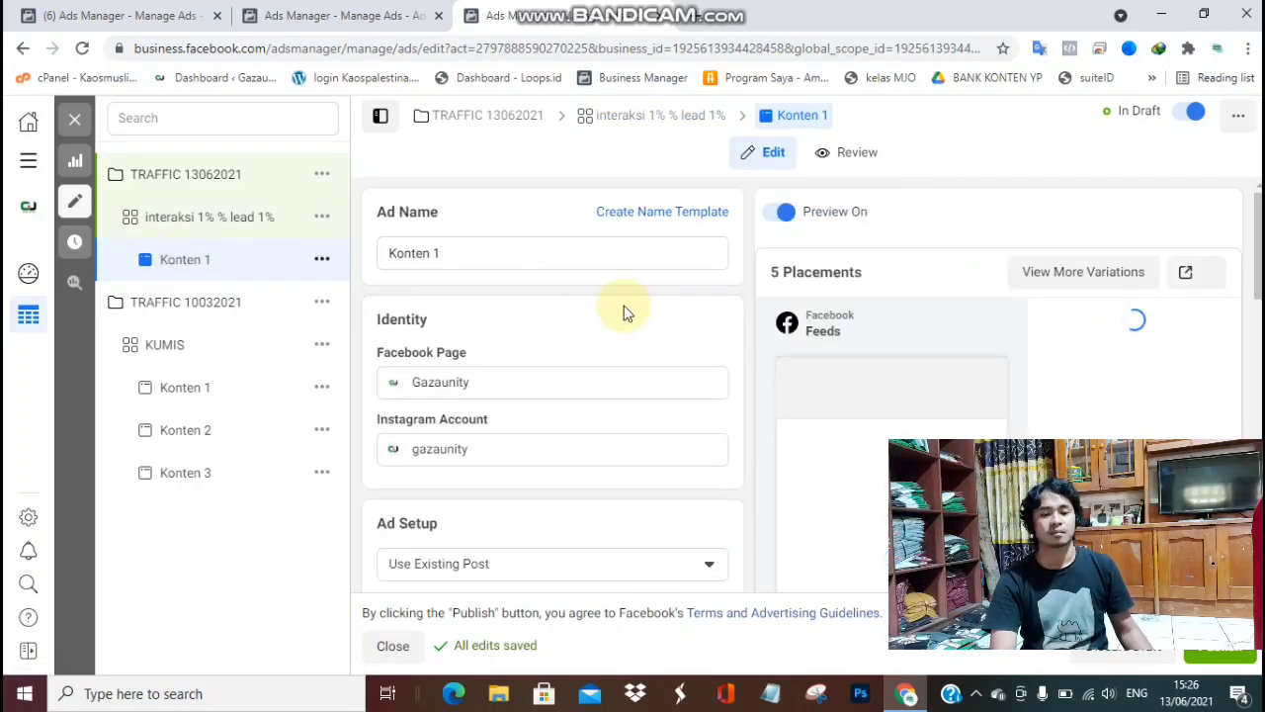
pyautogui.click(627, 297)
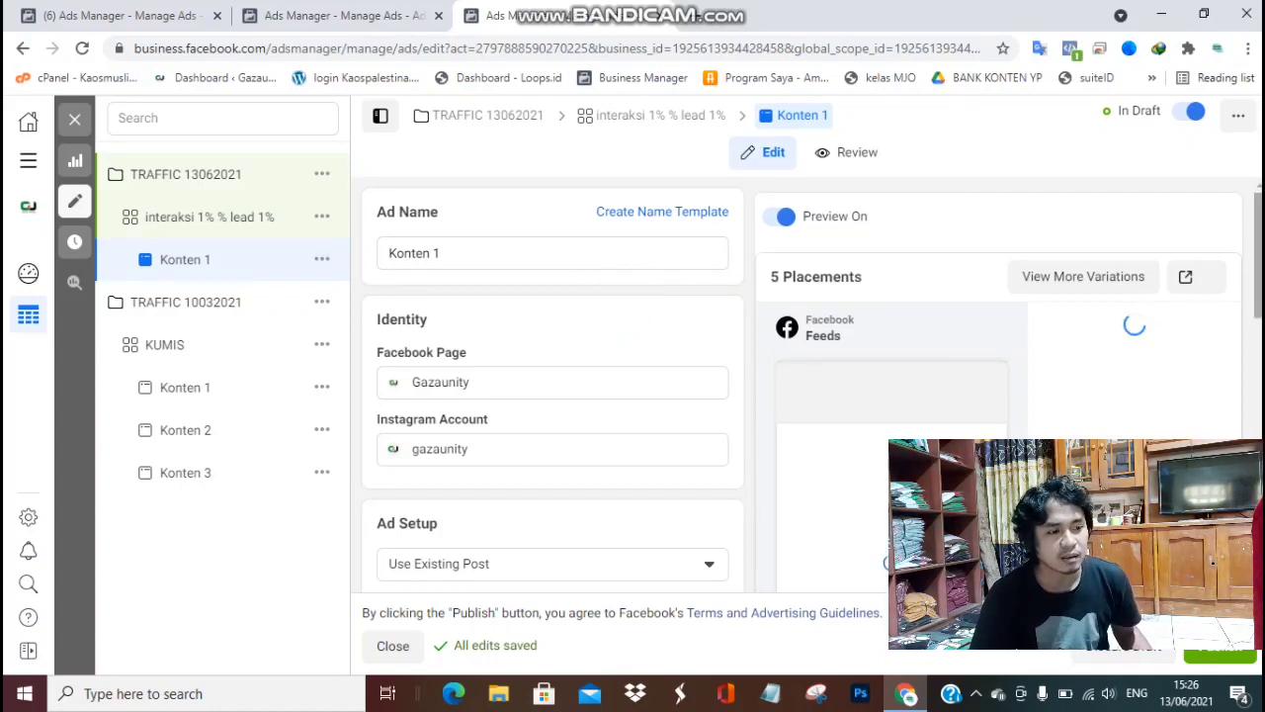
pyautogui.scroll(-3, 886, 559)
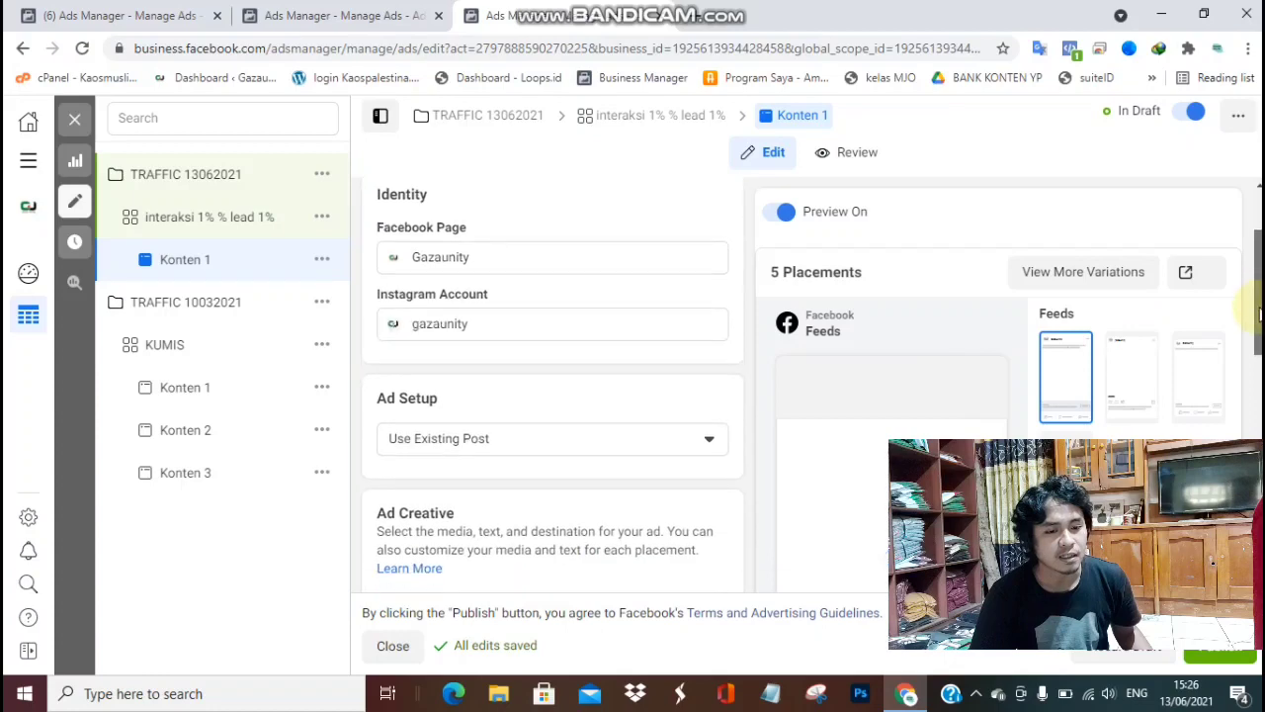
pyautogui.scroll(-4, 988, 415)
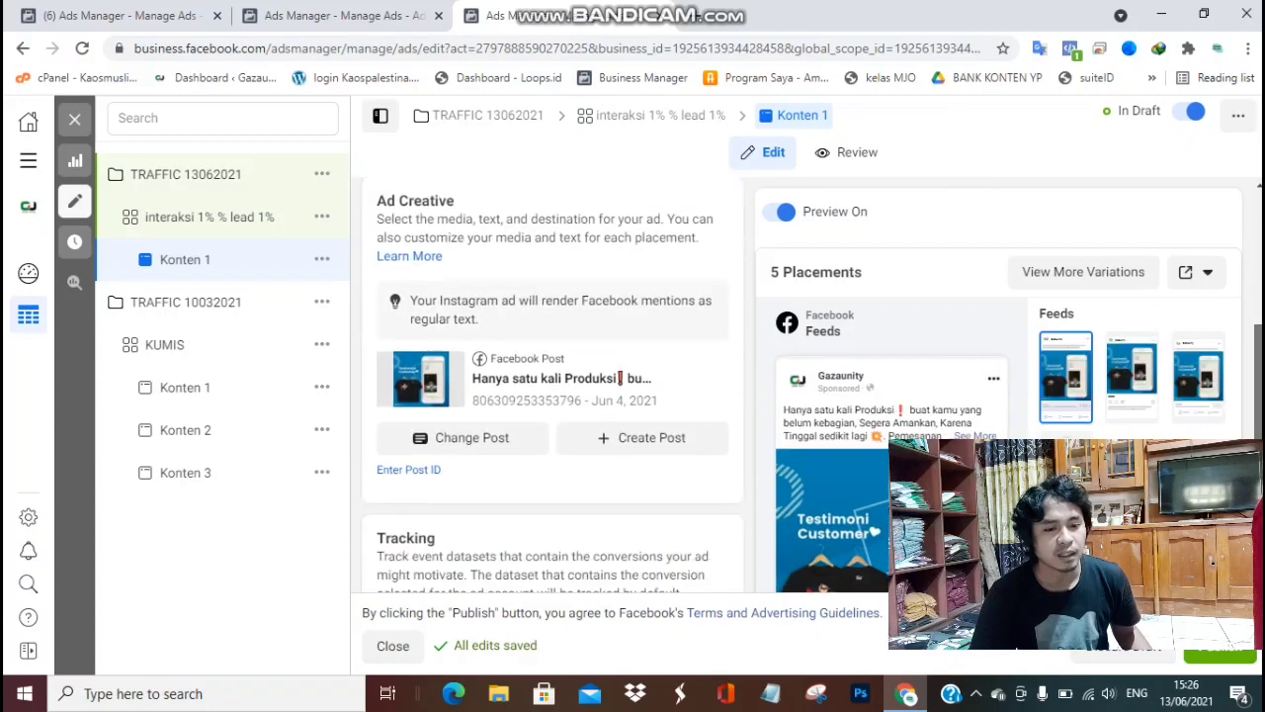
pyautogui.click(416, 456)
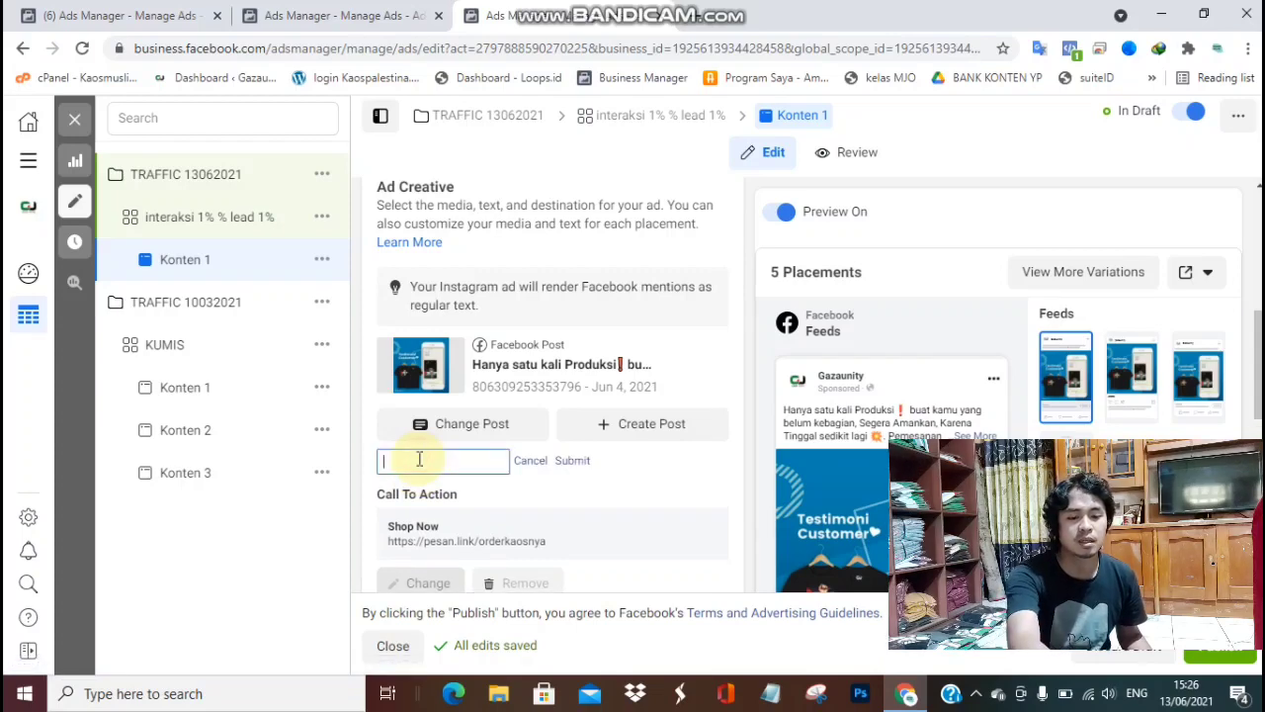
pyautogui.doubleClick(504, 387)
pyautogui.hotkey('ctrl', 'c')
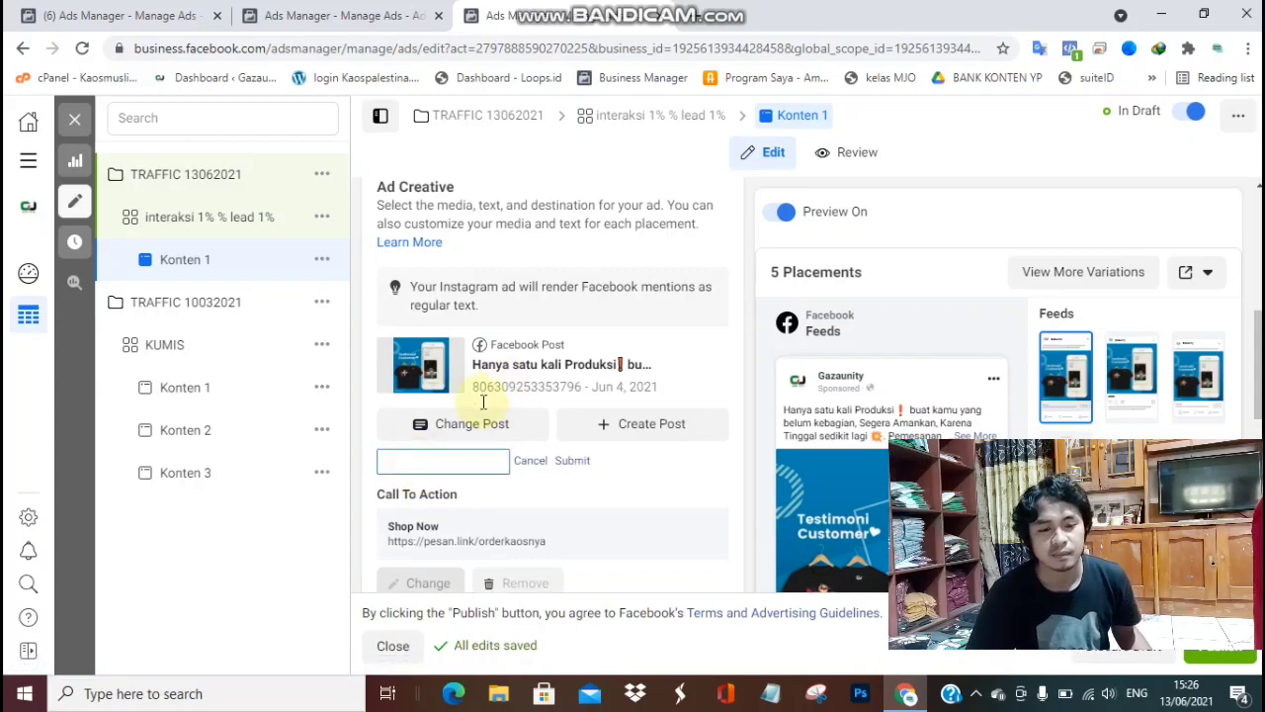
pyautogui.click(452, 461)
pyautogui.hotkey('ctrl', 'v')
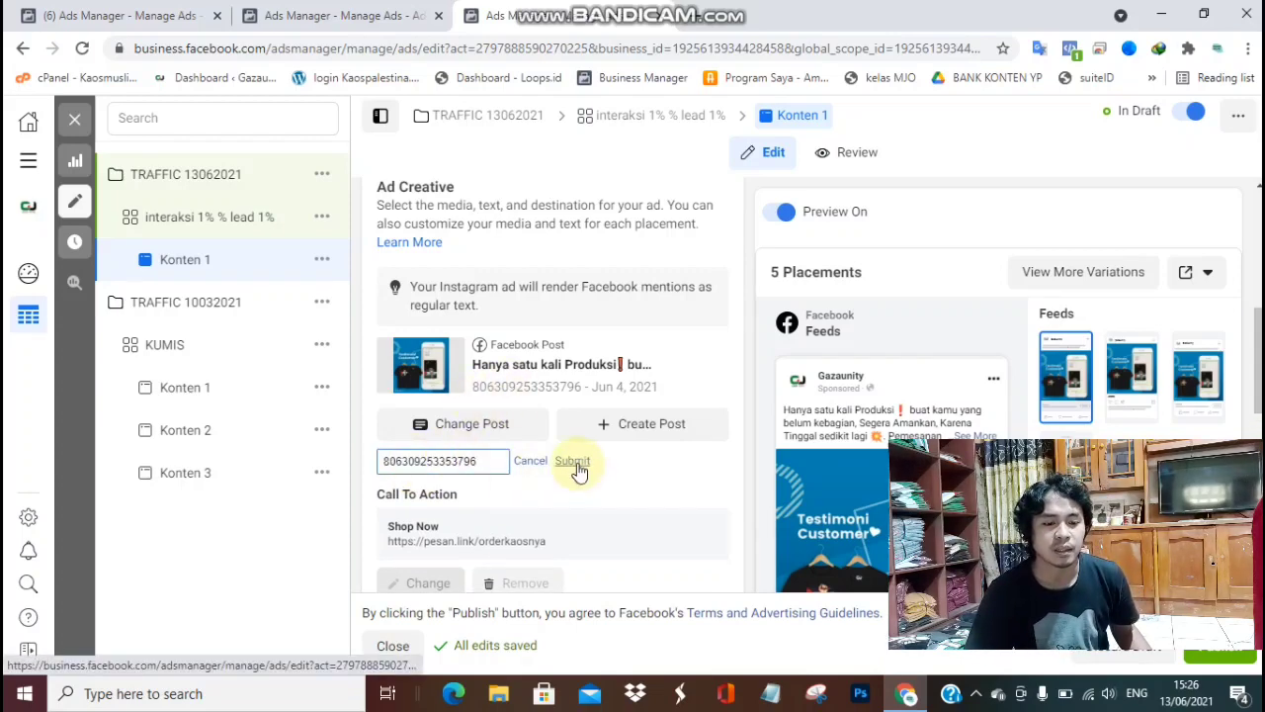
pyautogui.click(573, 461)
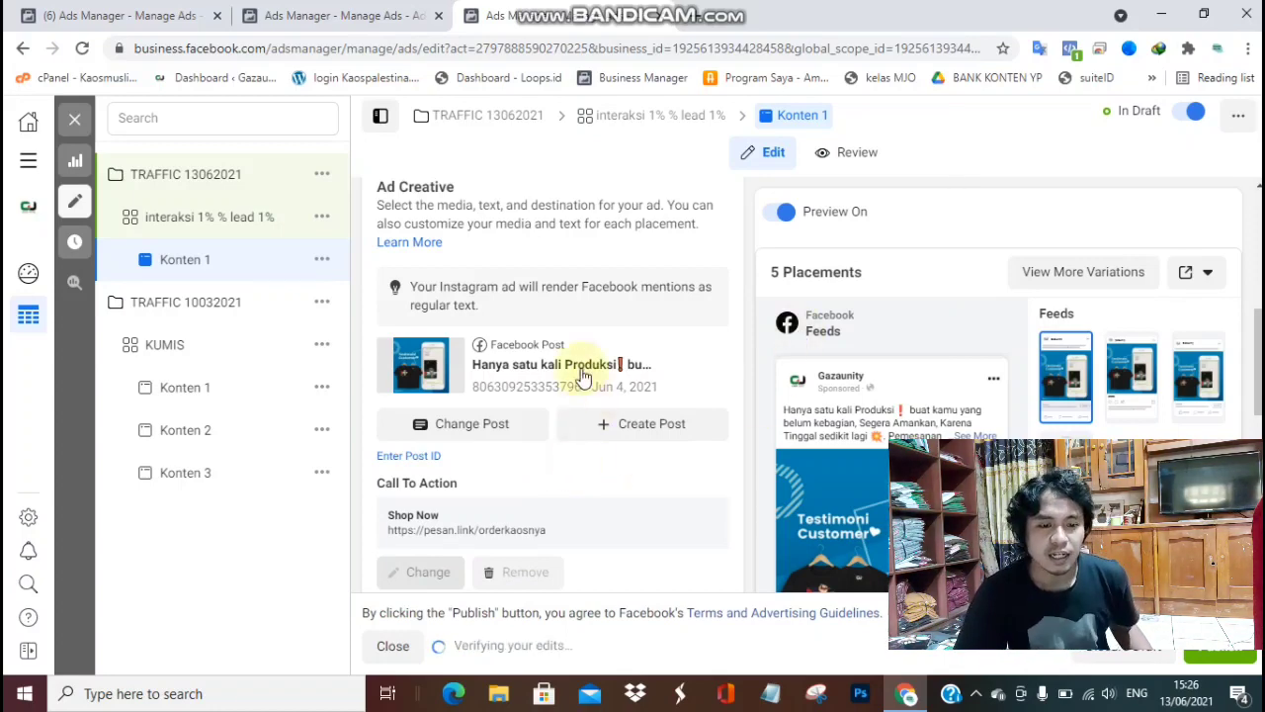
# Quickly duplicate the "interaksi 1% % lead 1%" ad set within the TRAFFIC 13062021 campaign.
pyautogui.scroll(3, 508, 263)
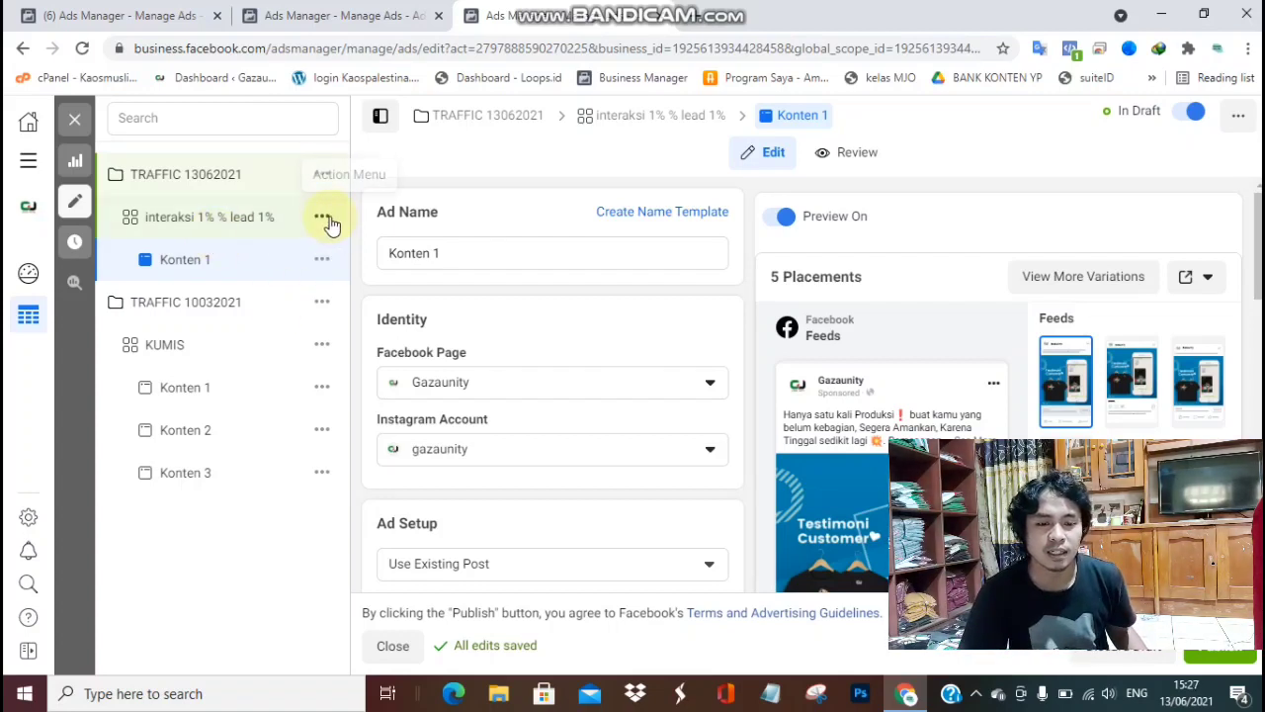
pyautogui.click(323, 218)
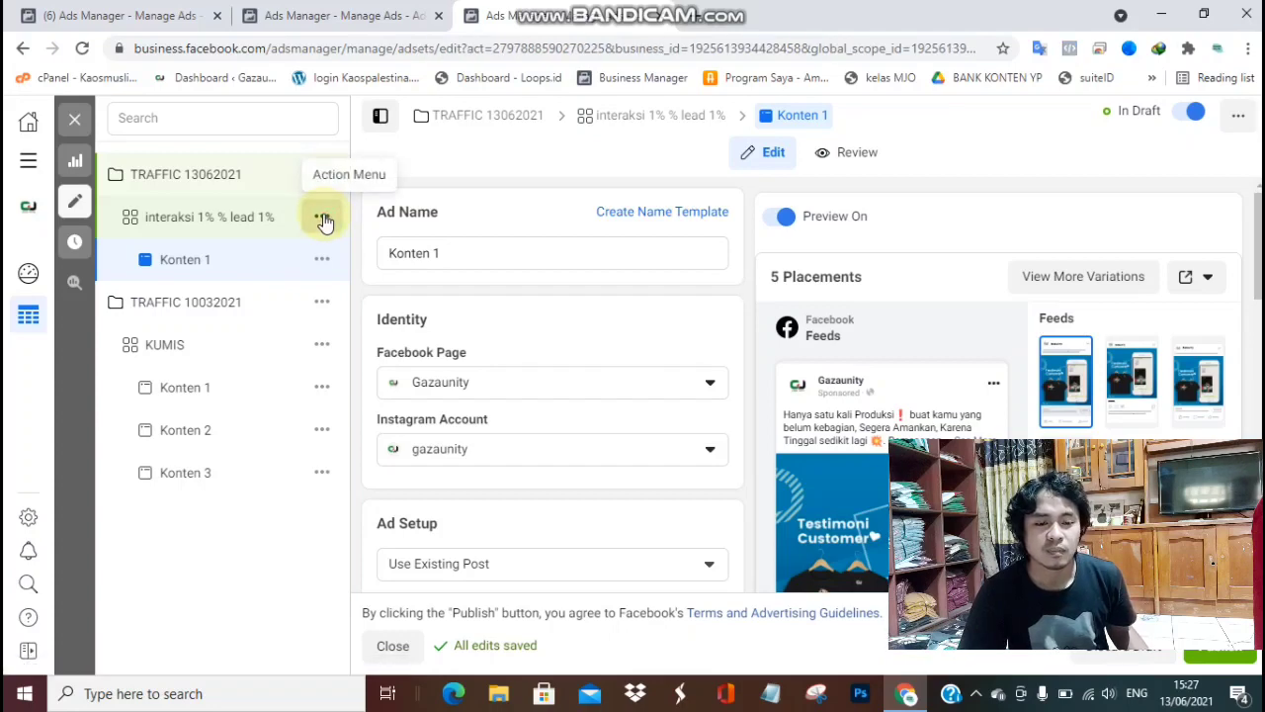
pyautogui.click(329, 260)
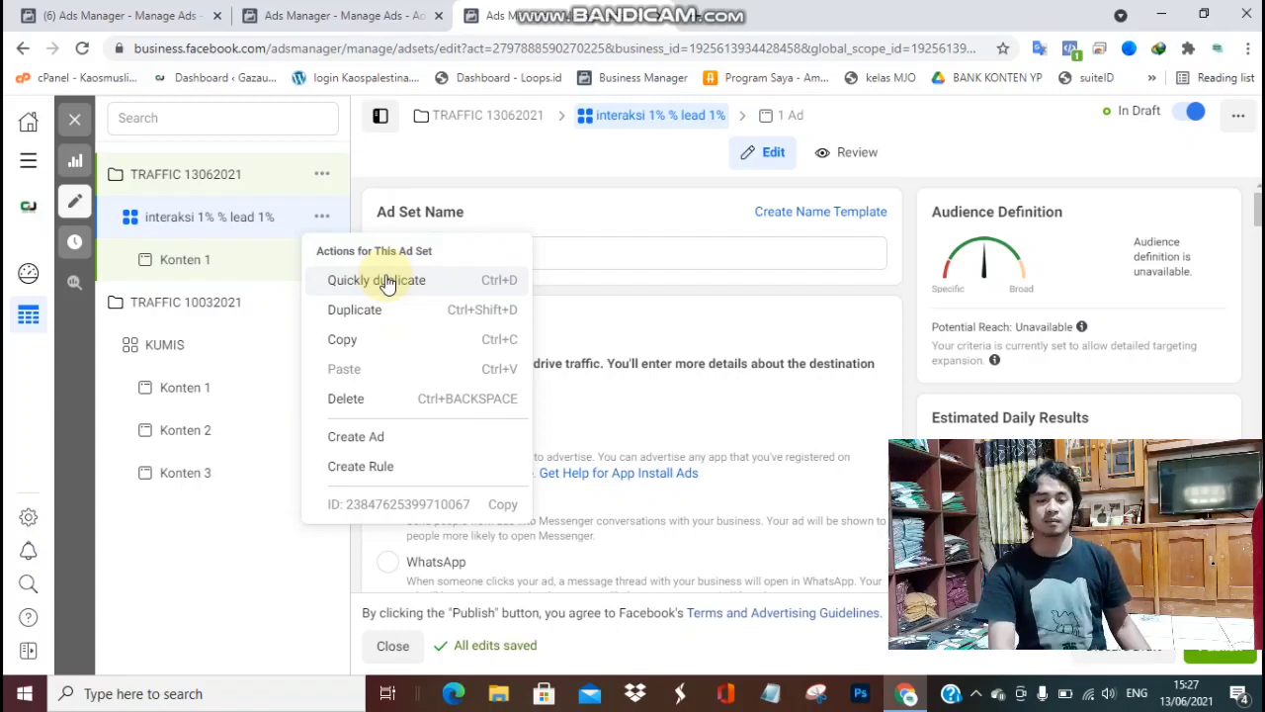
pyautogui.click(385, 280)
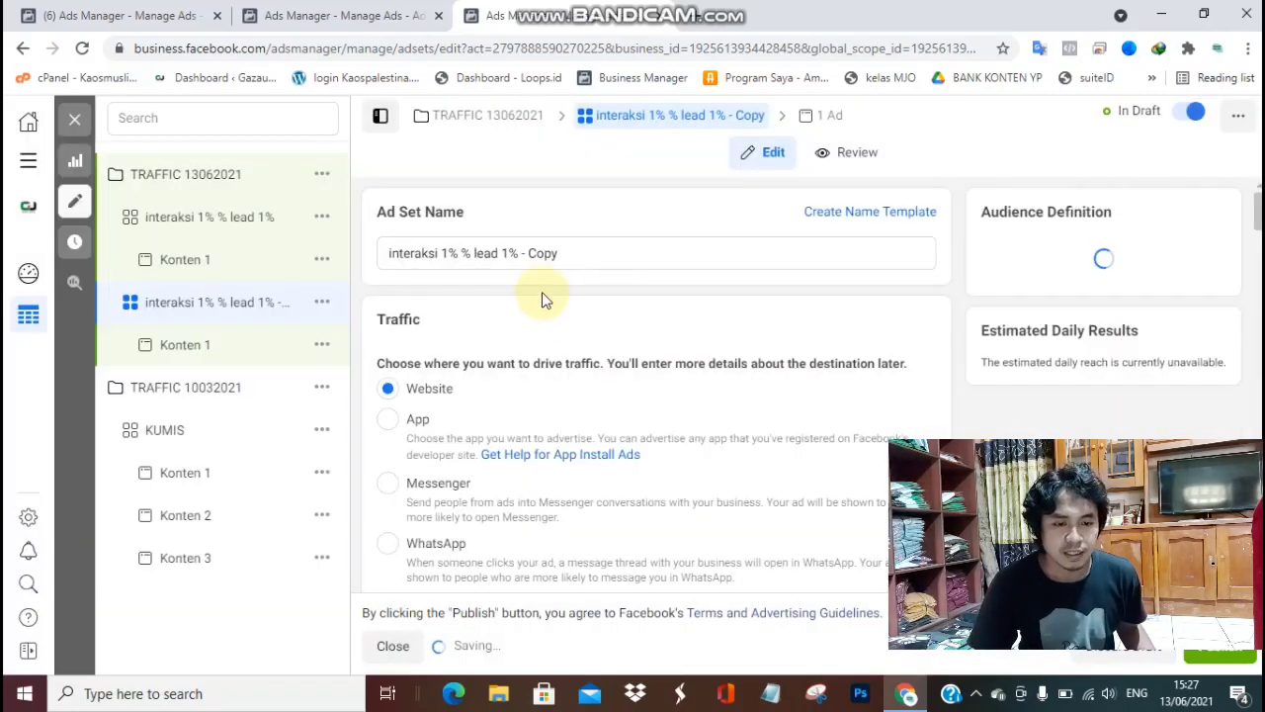
# Rename the duplicated ad set as "interaksi 2% % lead 2%", removing the Copy suffix.
pyautogui.click(460, 252)
pyautogui.click(556, 247)
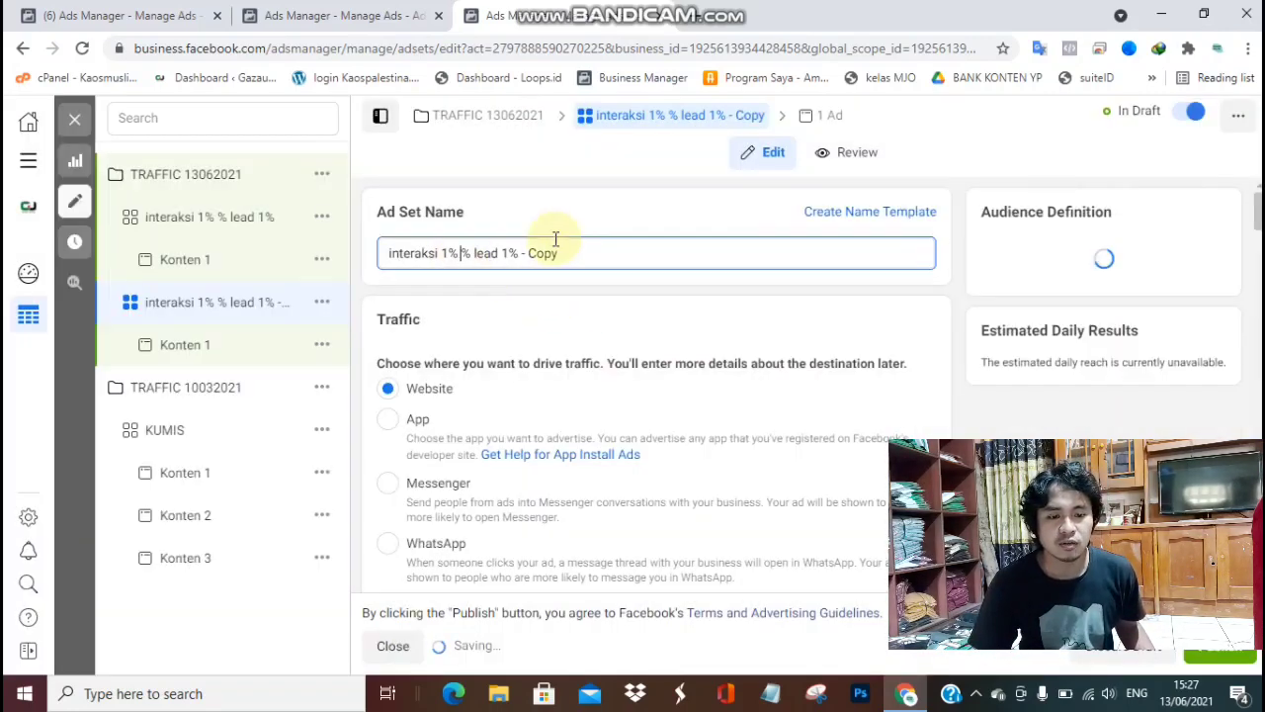
pyautogui.click(445, 252)
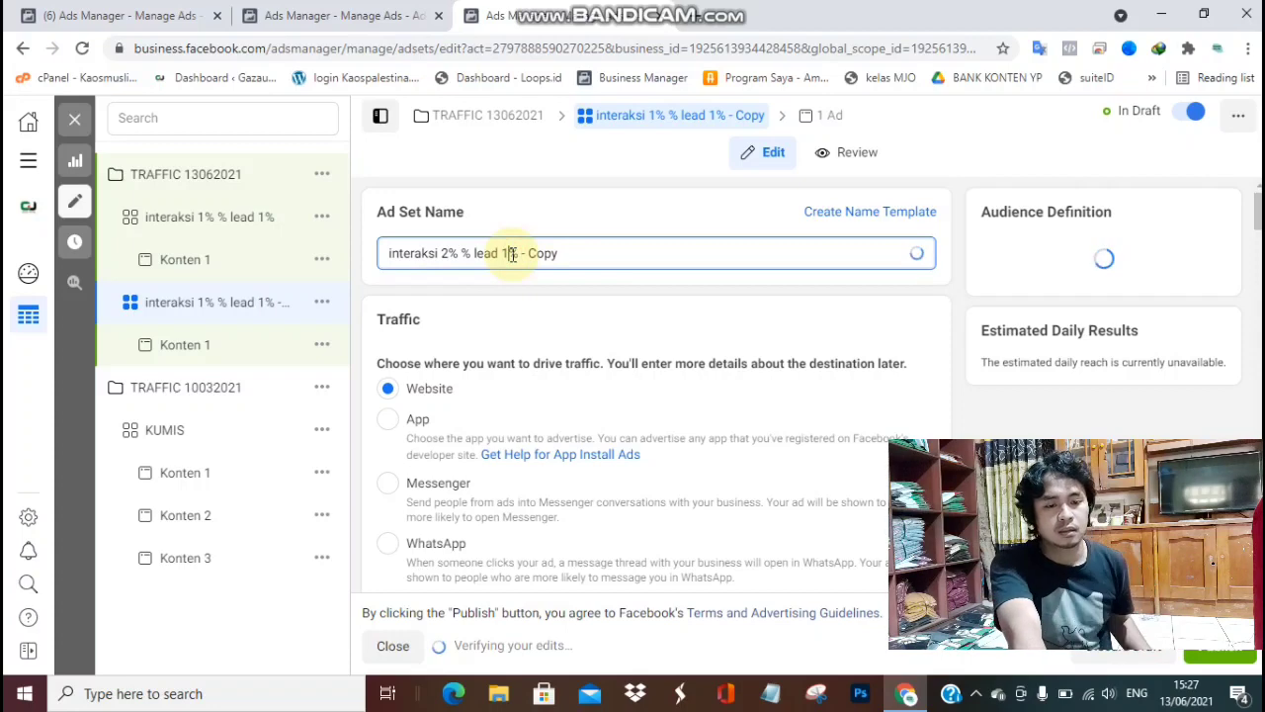
pyautogui.press('BackSpace')
pyautogui.write('2')
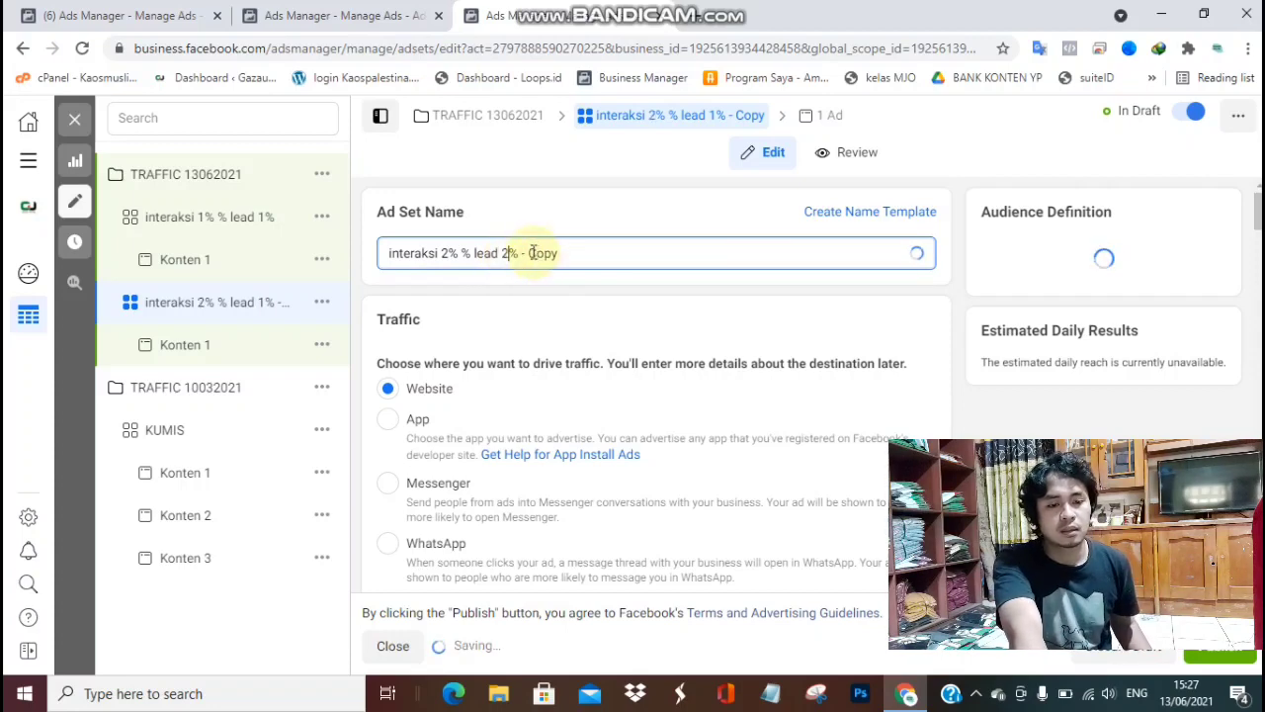
pyautogui.doubleClick(563, 255)
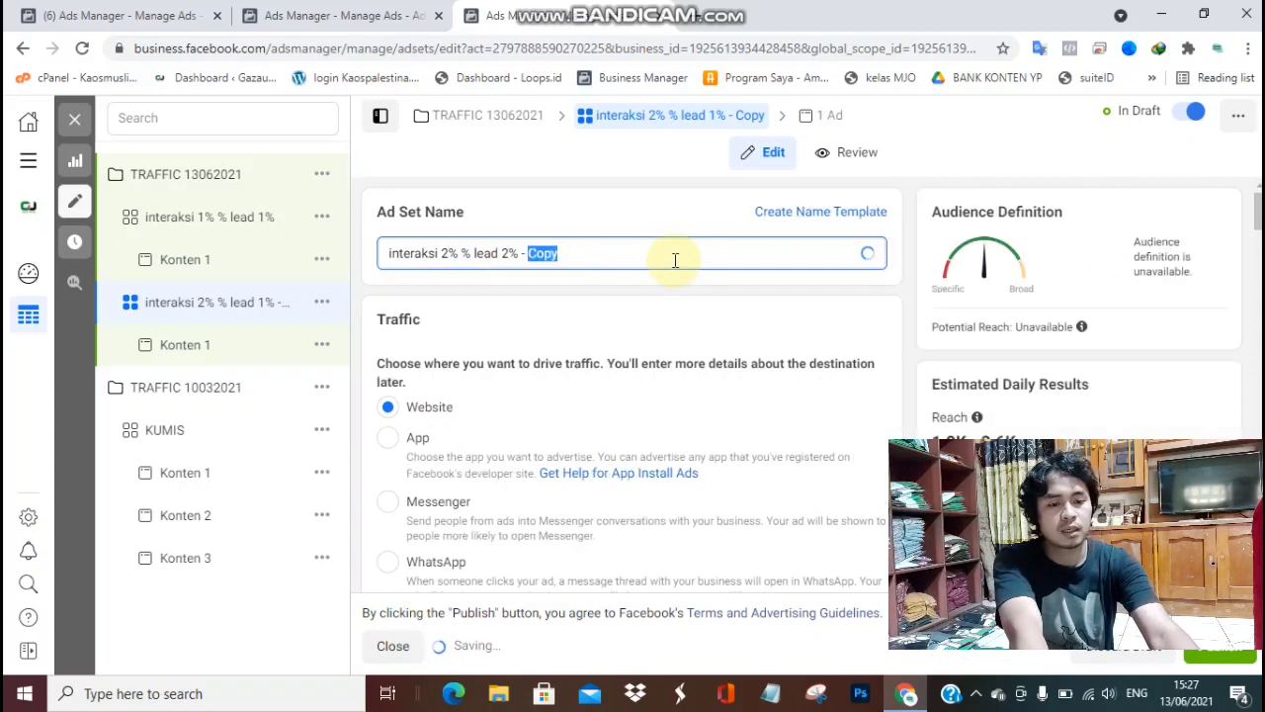
pyautogui.press('BackSpace')
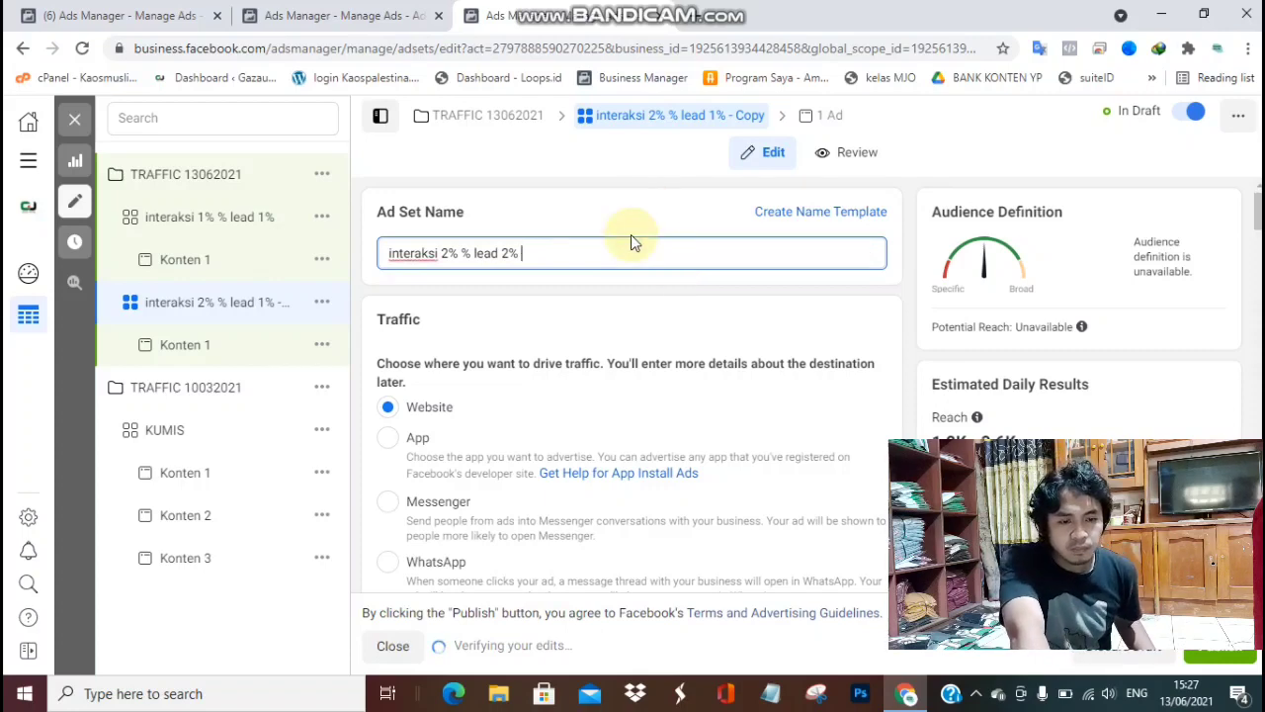
# Remove the 1% INTERAKSI IKLAN and 1% LEAD PESAN.LINK lookalikes from the included custom audiences of the "interaksi 2% % lead 2%" ad set.
pyautogui.scroll(-3, 644, 311)
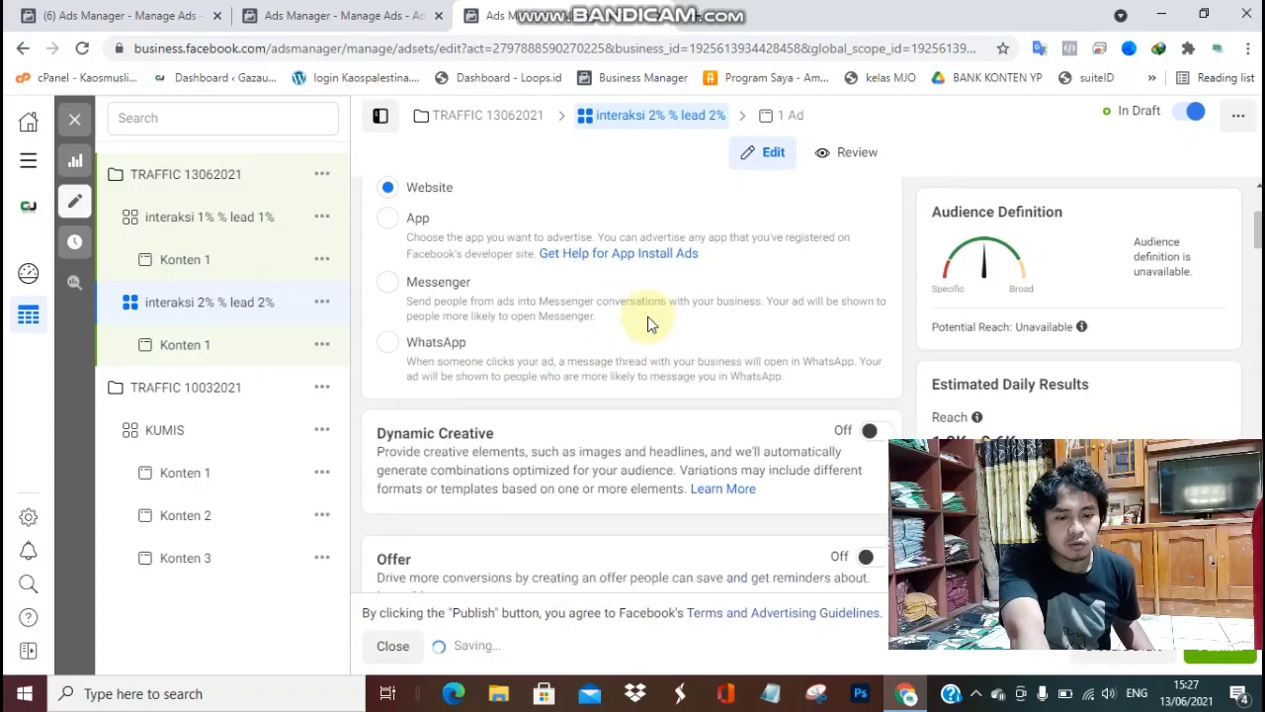
pyautogui.scroll(-10, 643, 308)
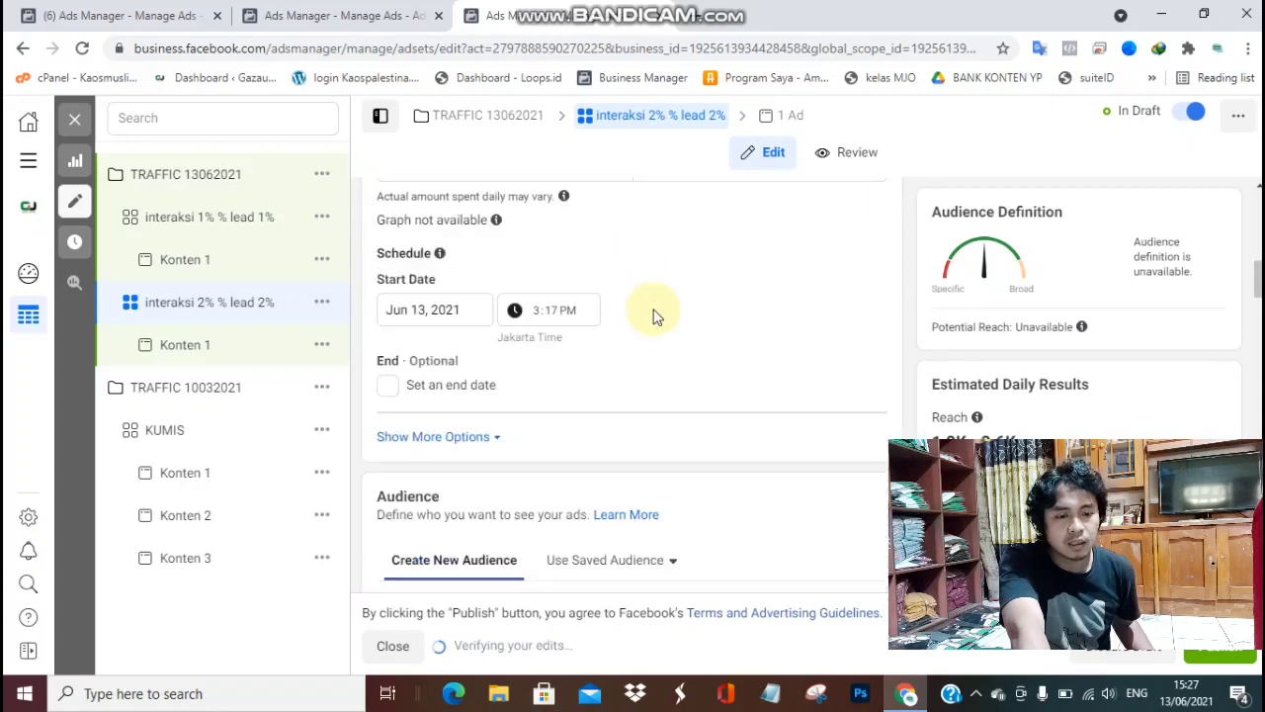
pyautogui.scroll(-2, 654, 318)
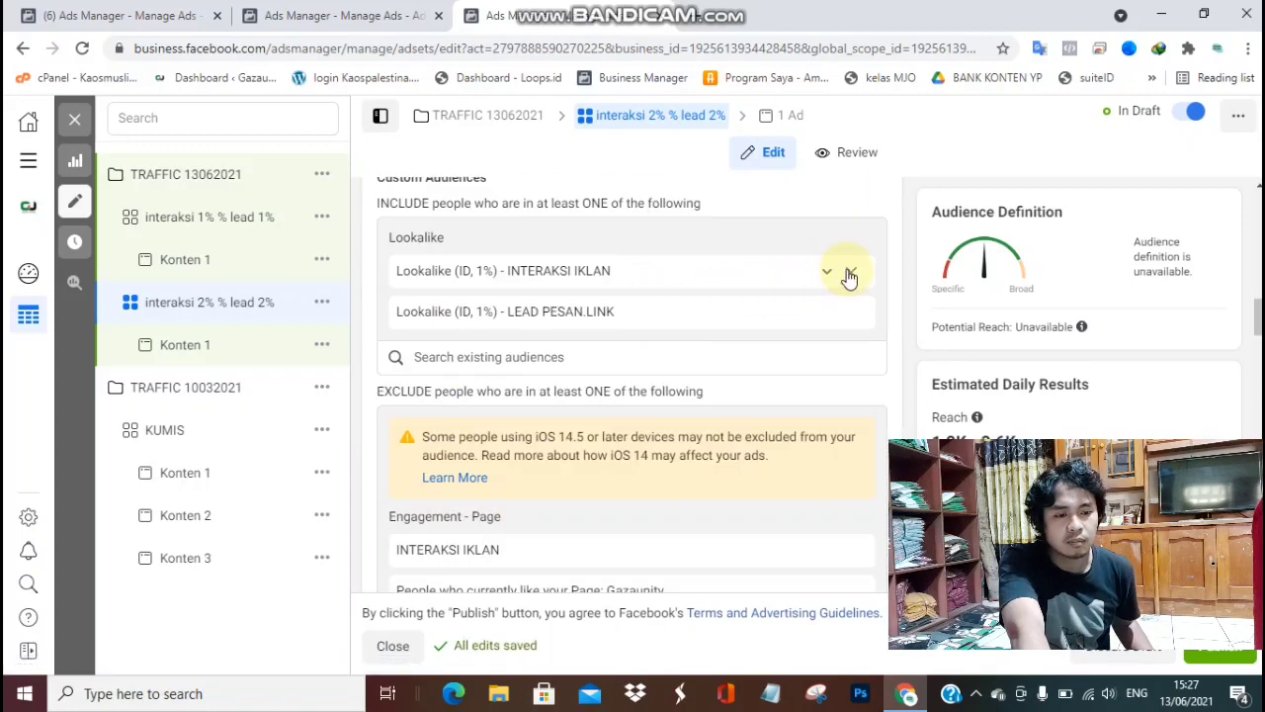
pyautogui.click(850, 274)
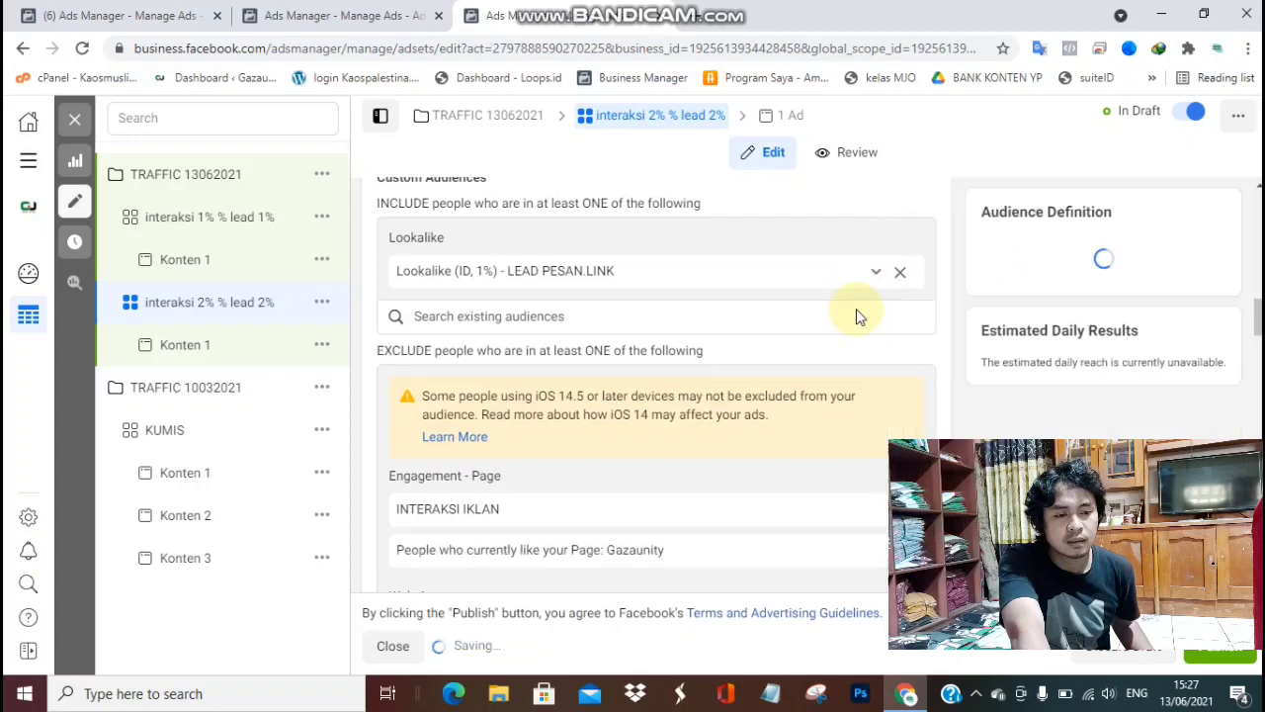
pyautogui.click(901, 272)
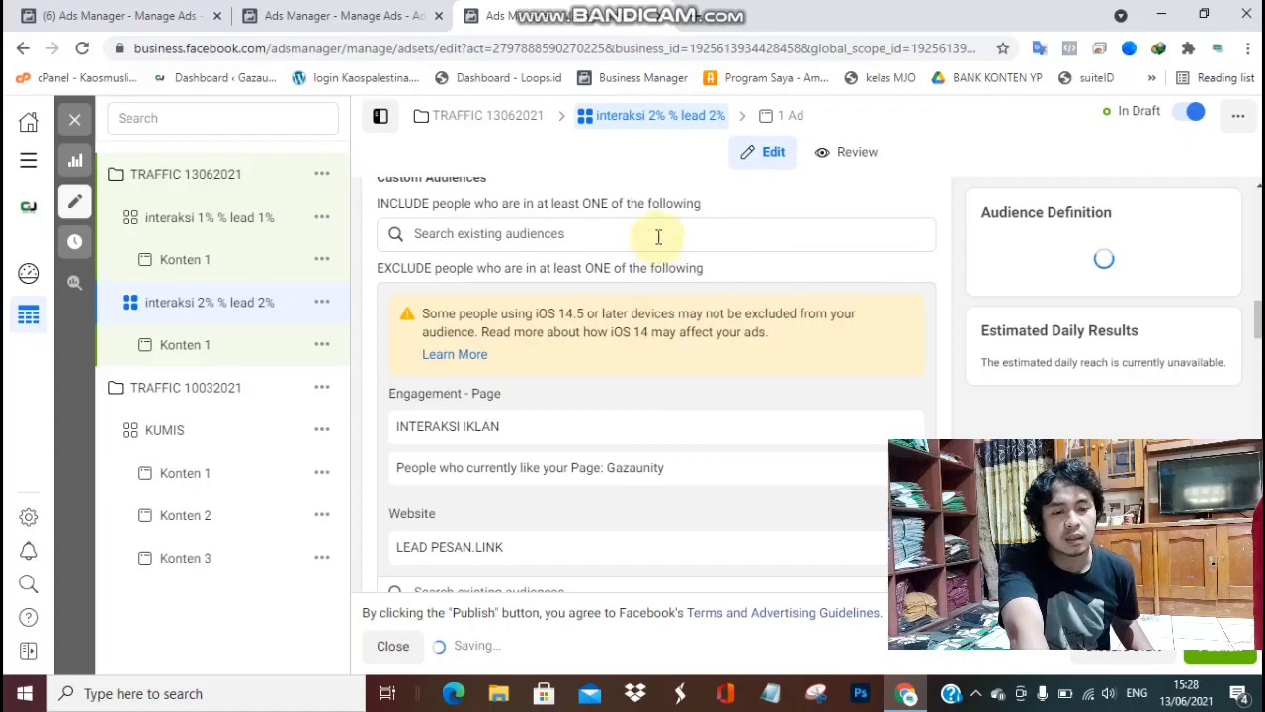
# Include the lookalike audiences "Lookalike (ID, 2%) - LEAD PESAN.LINK" and "Lookalike (ID, 2%) - INTERAKSI IKLAN" in the ad set.
pyautogui.click(658, 237)
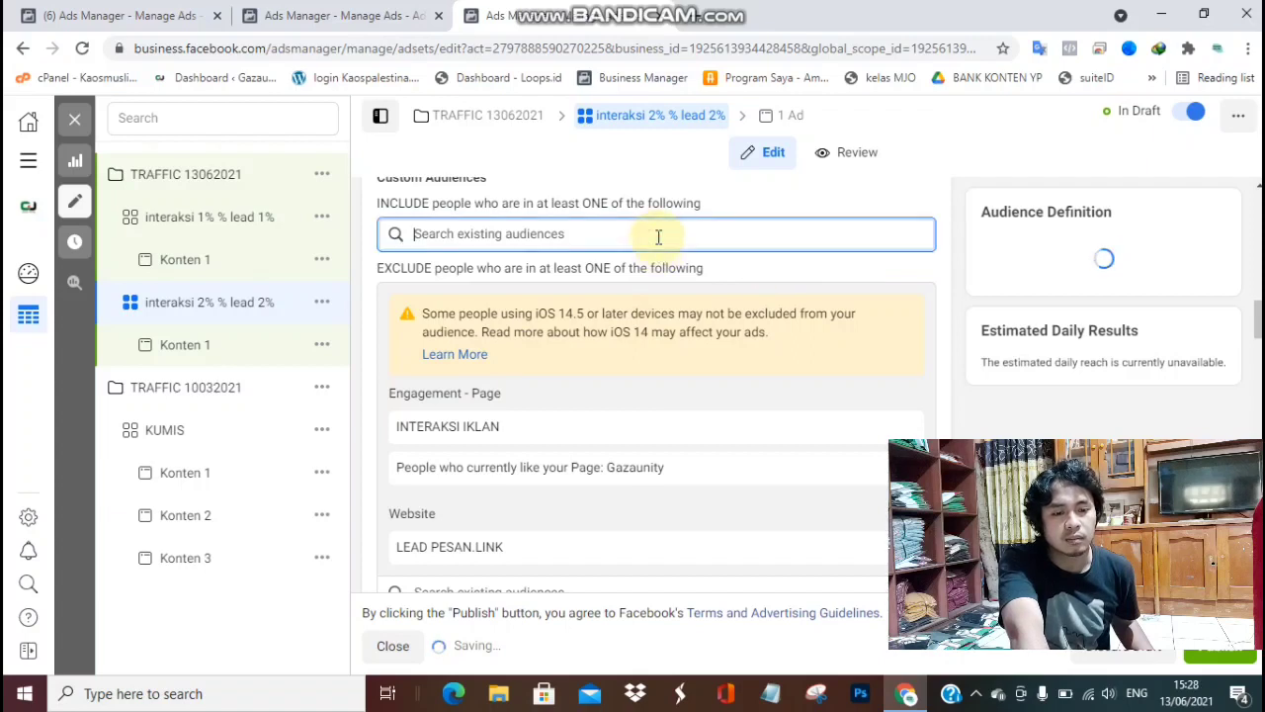
pyautogui.click(494, 234)
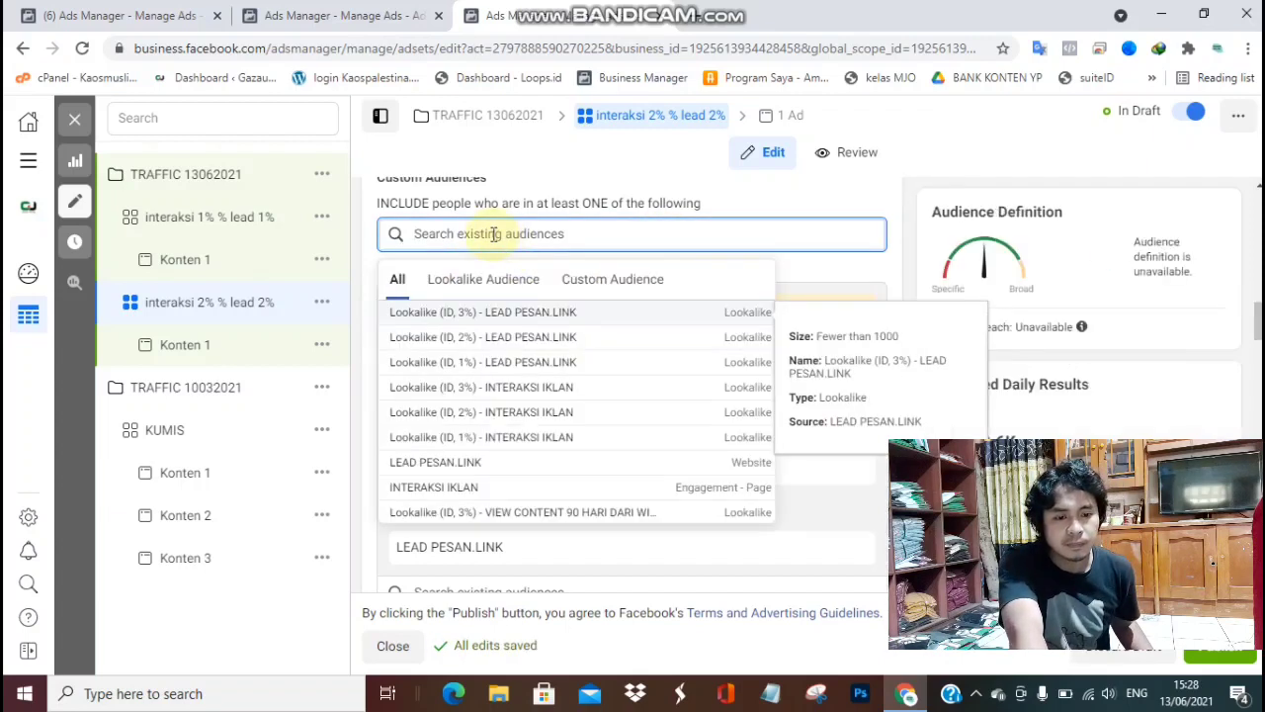
pyautogui.click(499, 280)
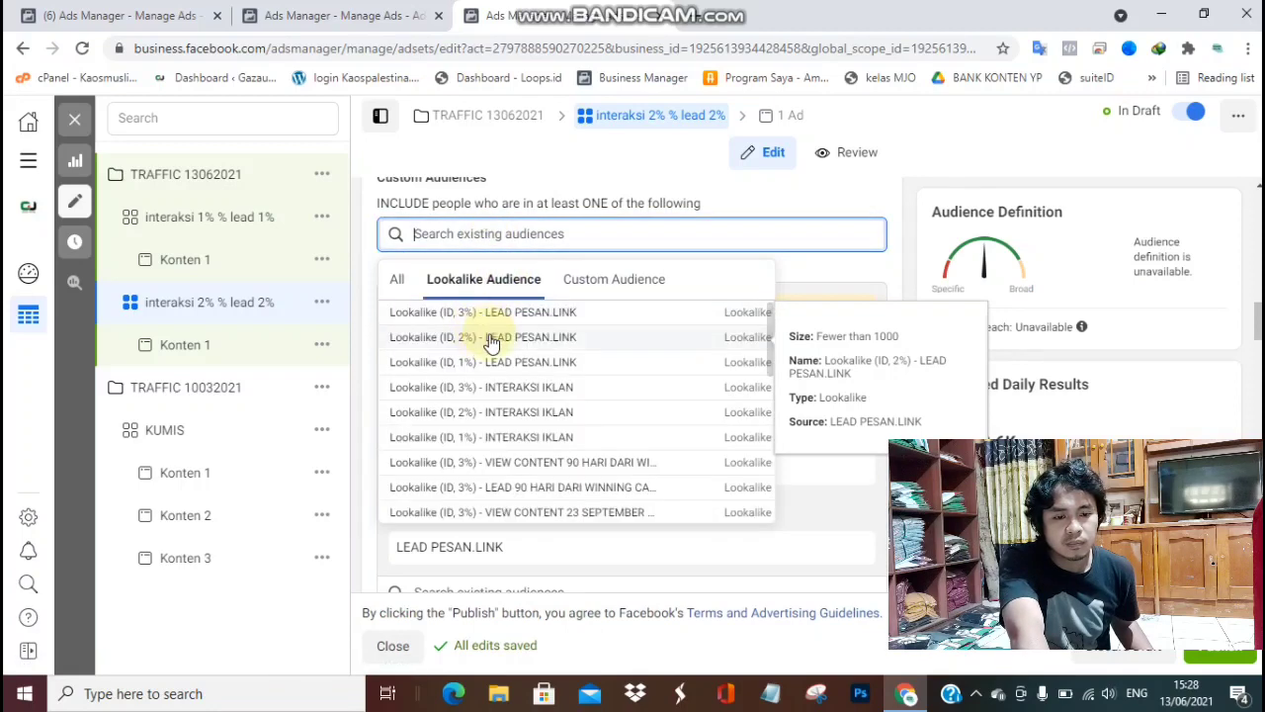
pyautogui.click(491, 339)
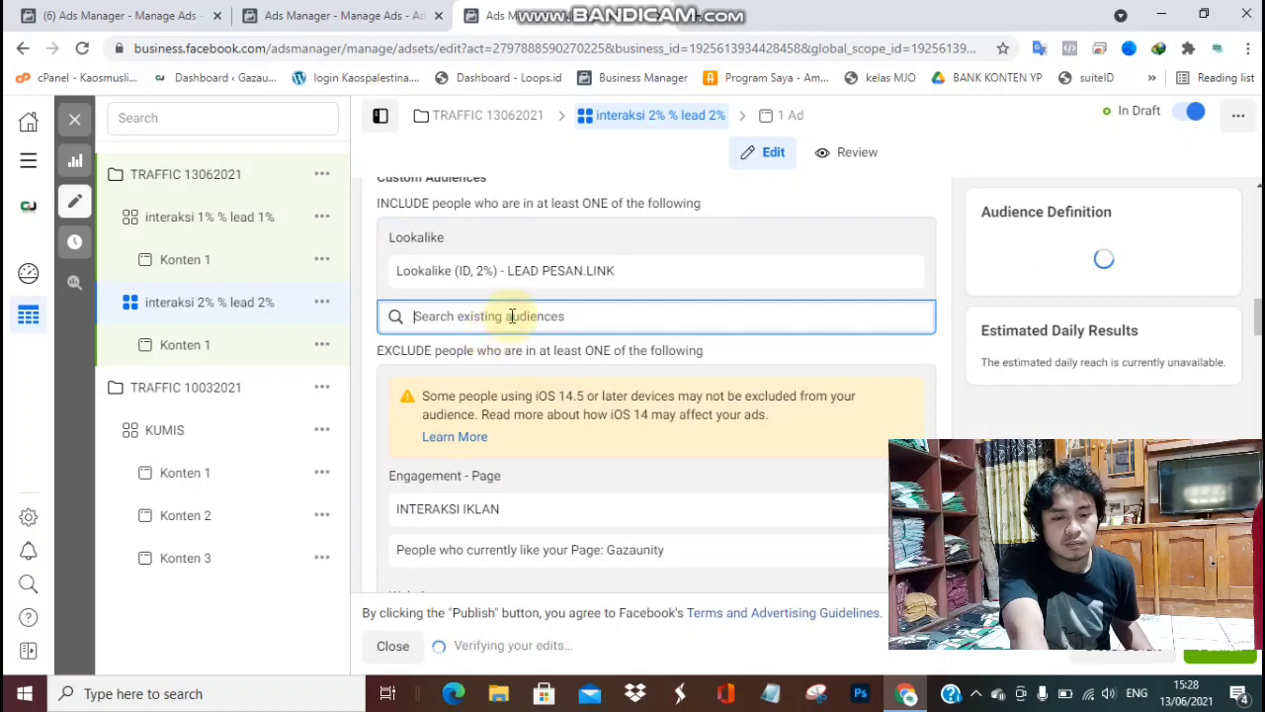
pyautogui.click(512, 315)
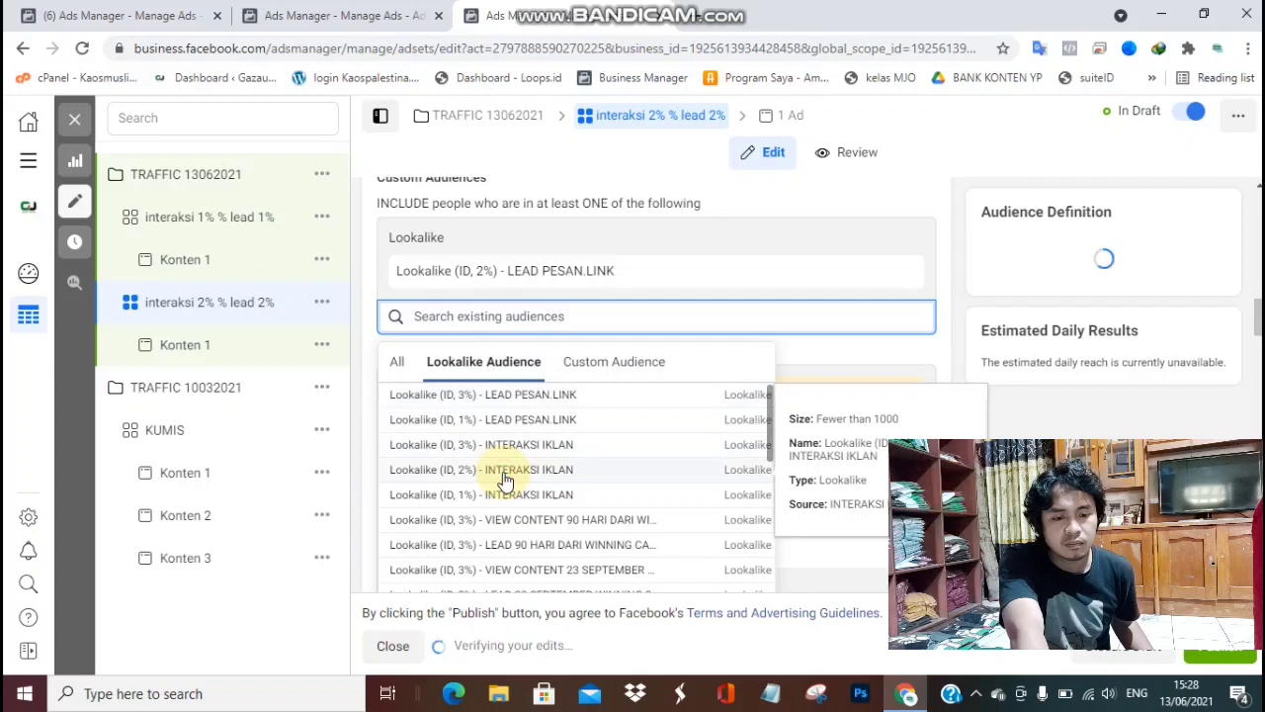
pyautogui.click(429, 469)
pyautogui.click(361, 372)
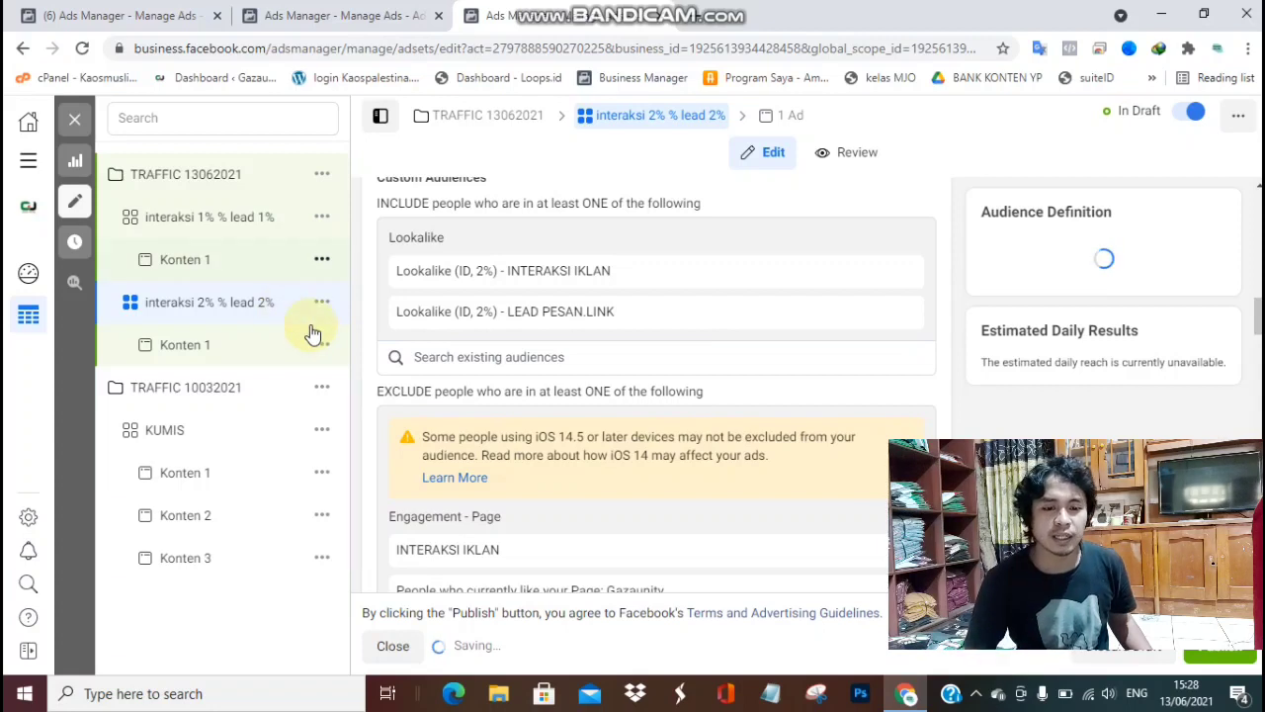
# Quickly duplicate the "interaksi 1% % lead 1%" ad set again and rename the copy "interaksi 3% % lead 3%".
pyautogui.click(321, 234)
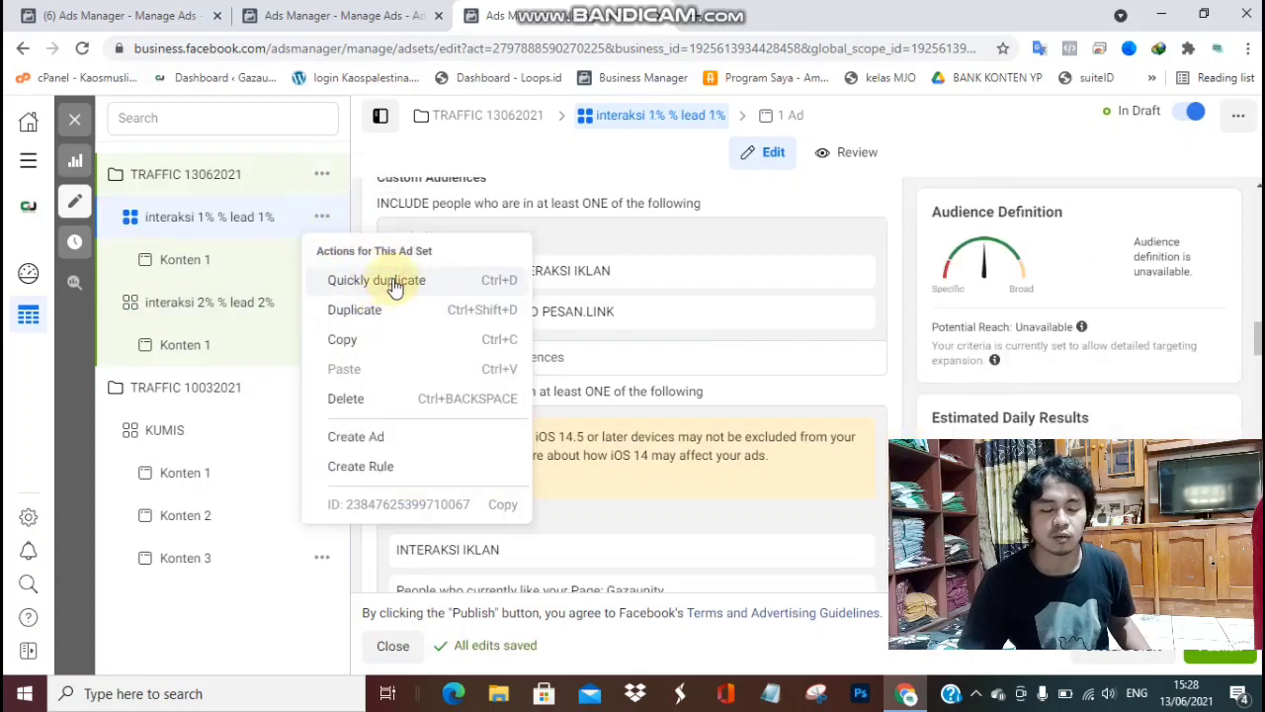
pyautogui.click(394, 282)
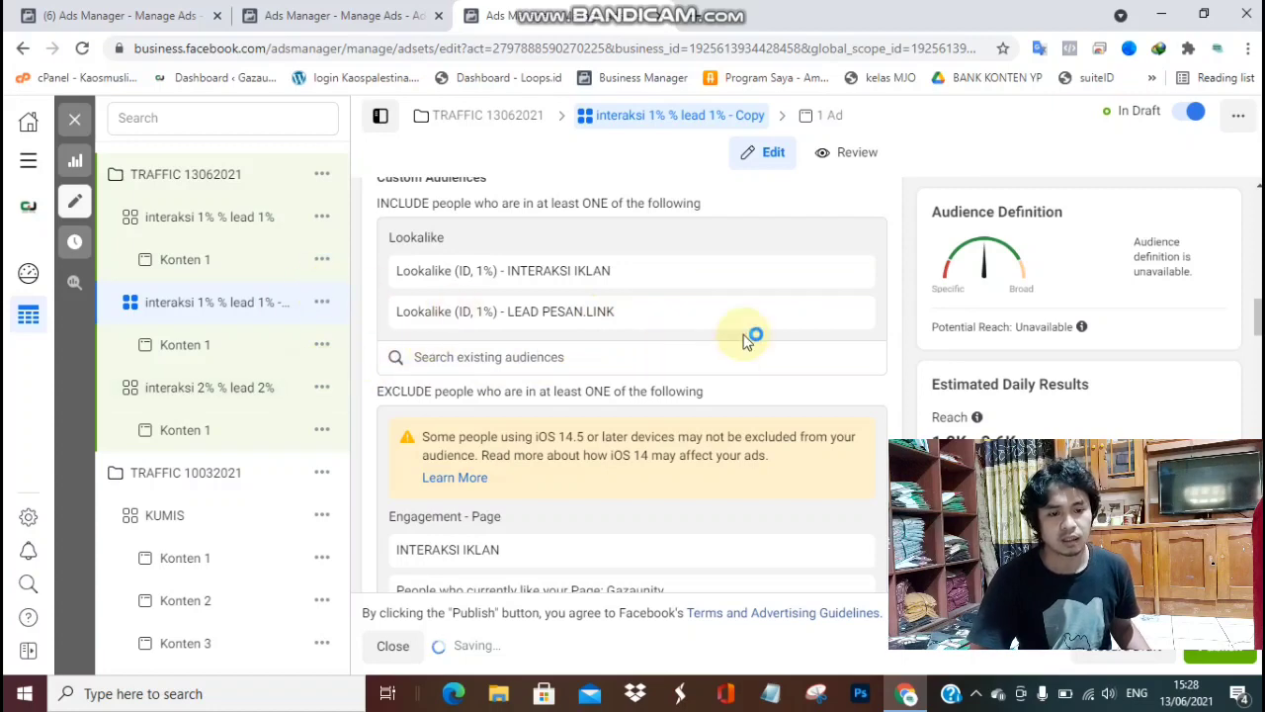
pyautogui.scroll(6, 751, 331)
pyautogui.scroll(4, 751, 314)
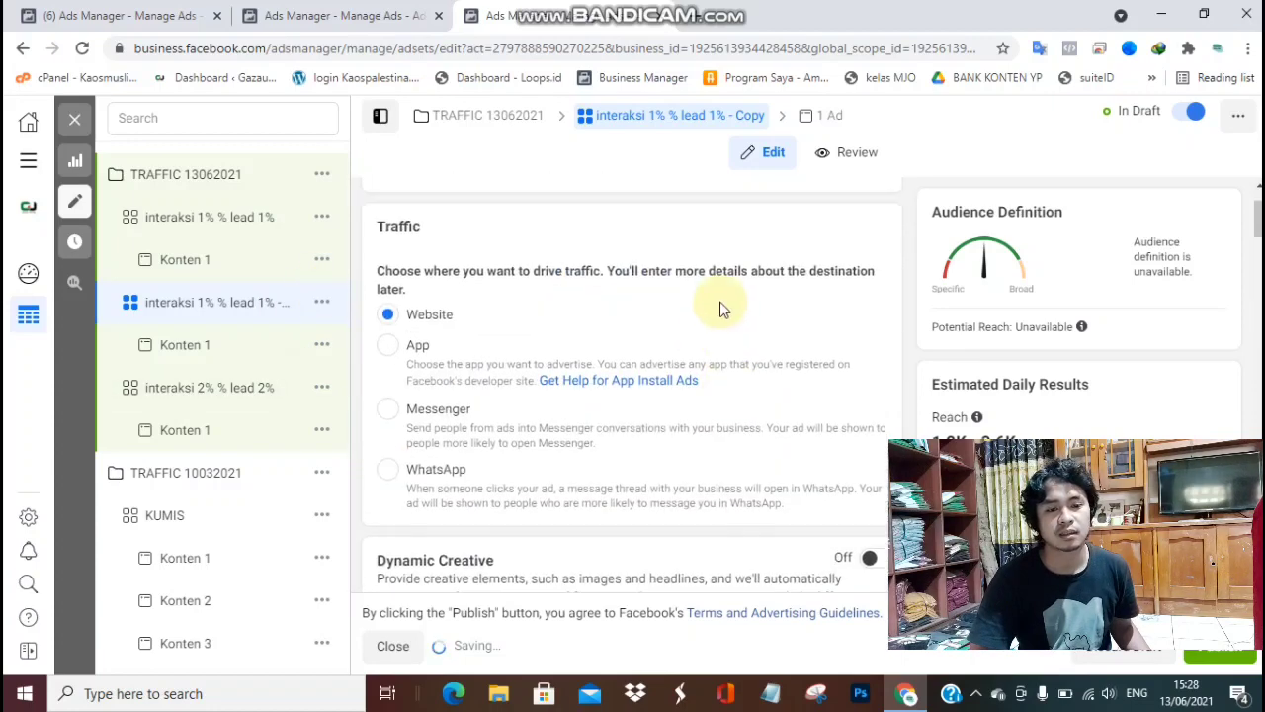
pyautogui.scroll(1, 596, 293)
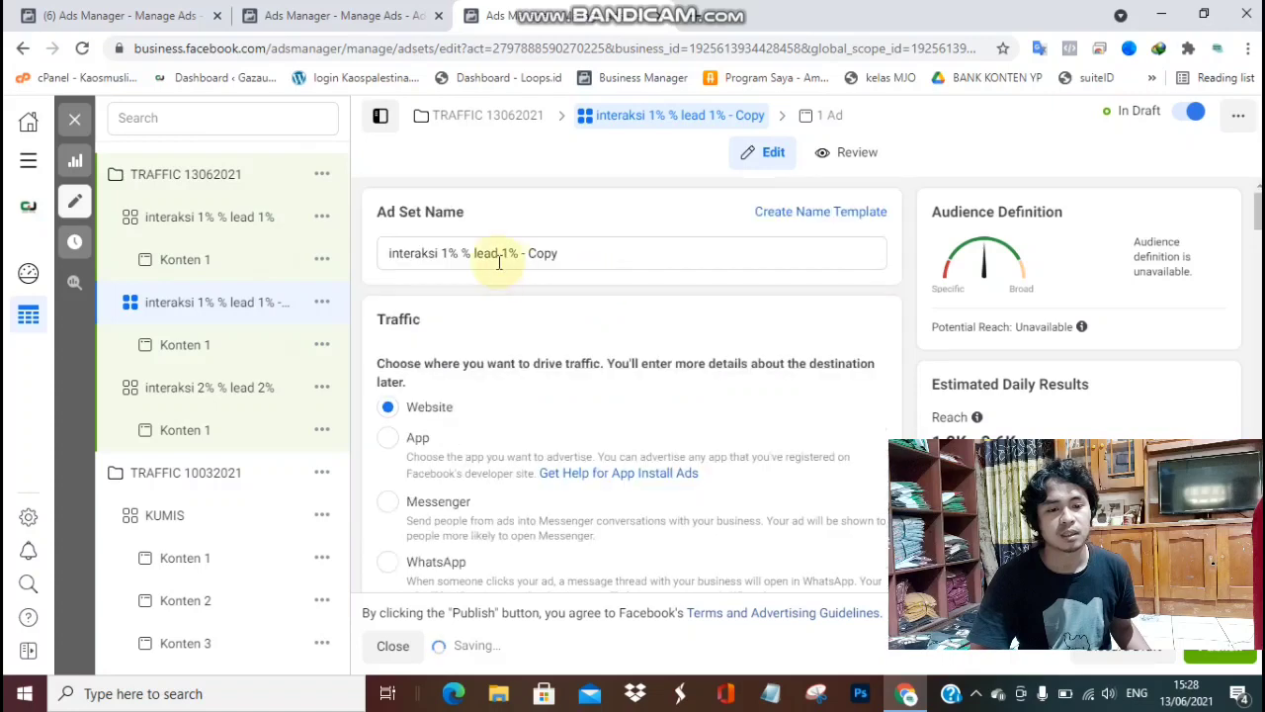
pyautogui.click(446, 253)
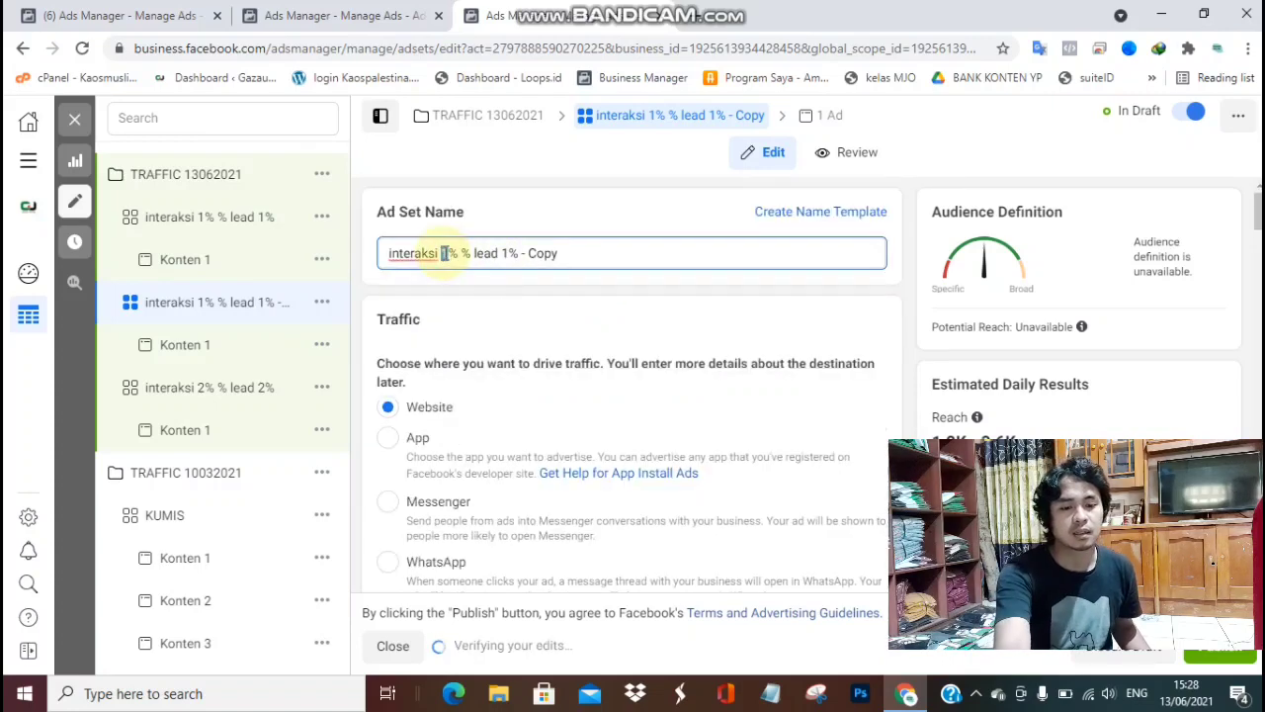
pyautogui.write('3')
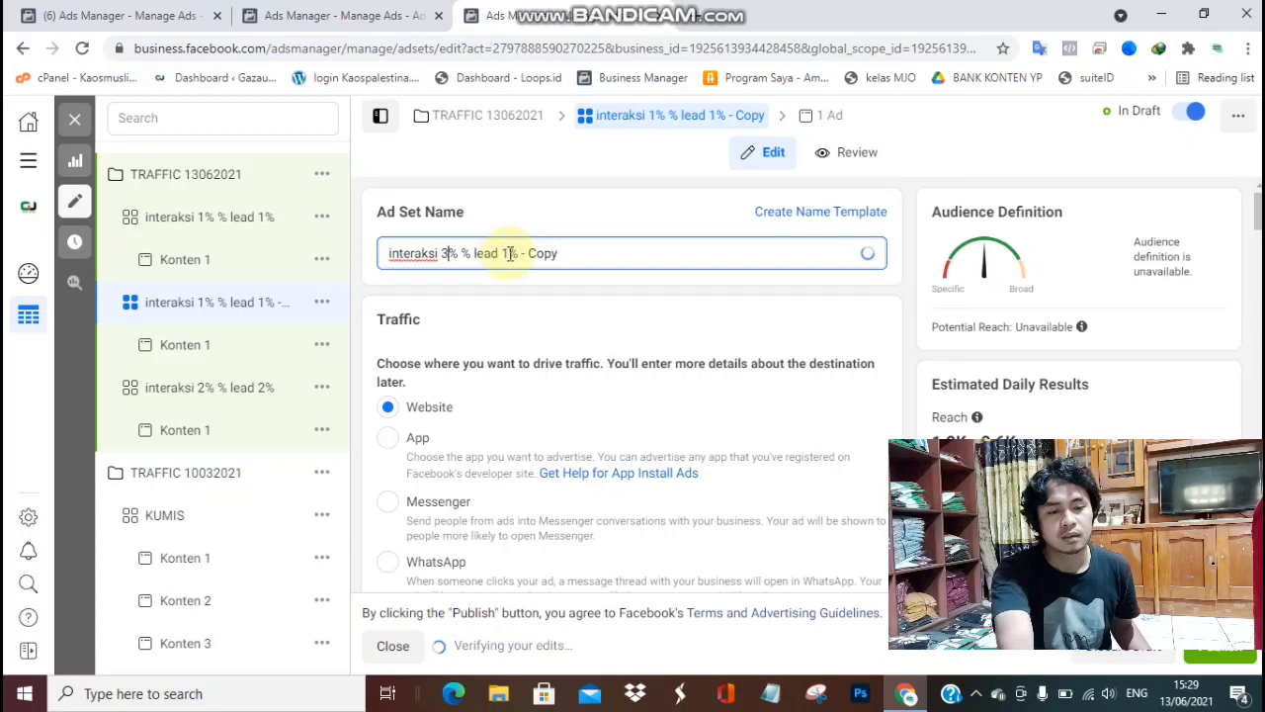
pyautogui.doubleClick(504, 253)
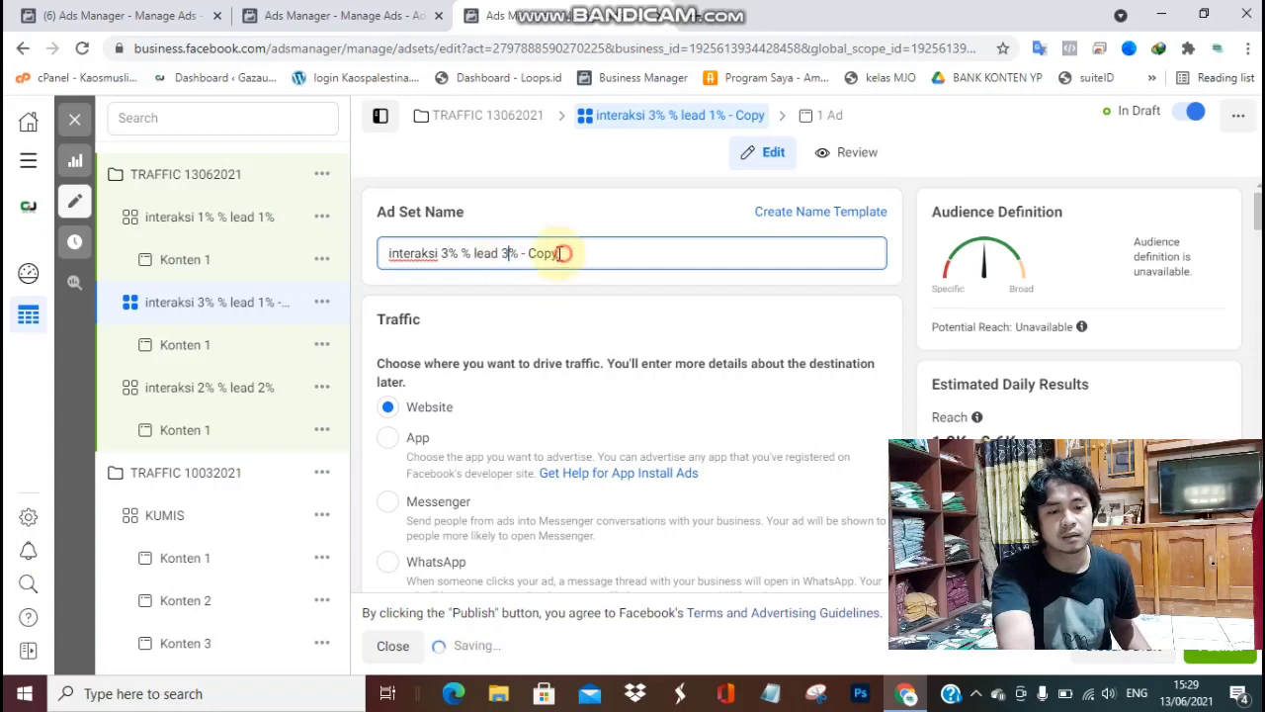
pyautogui.moveTo(563, 253); pyautogui.dragTo(524, 253)
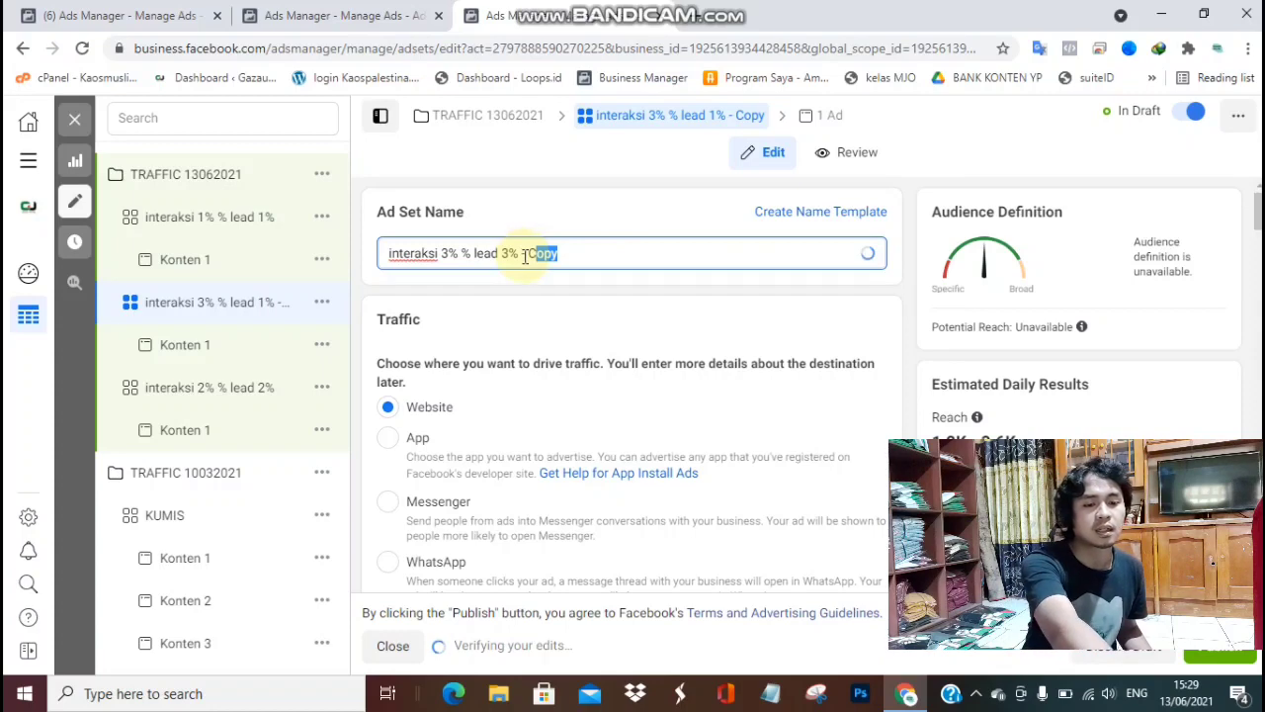
pyautogui.press('BackSpace')
pyautogui.press('BackSpace')
pyautogui.press('BackSpace')
pyautogui.press('BackSpace')
pyautogui.press('BackSpace')
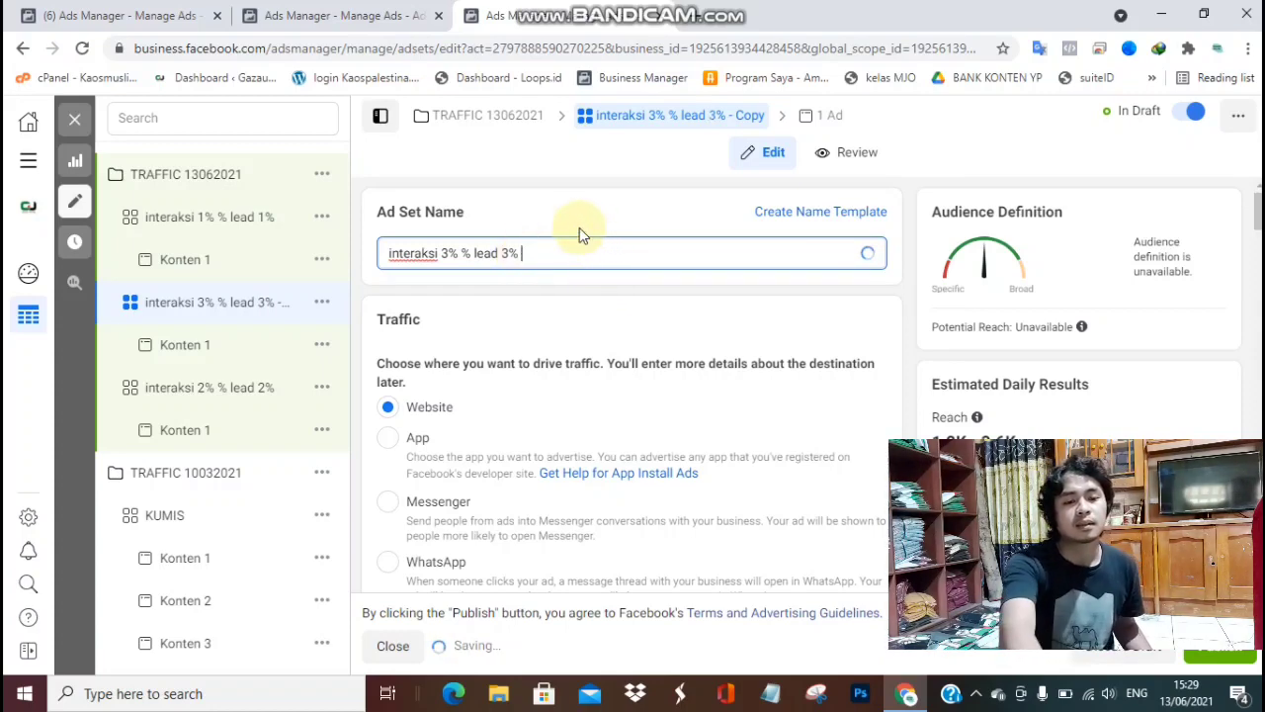
pyautogui.click(620, 411)
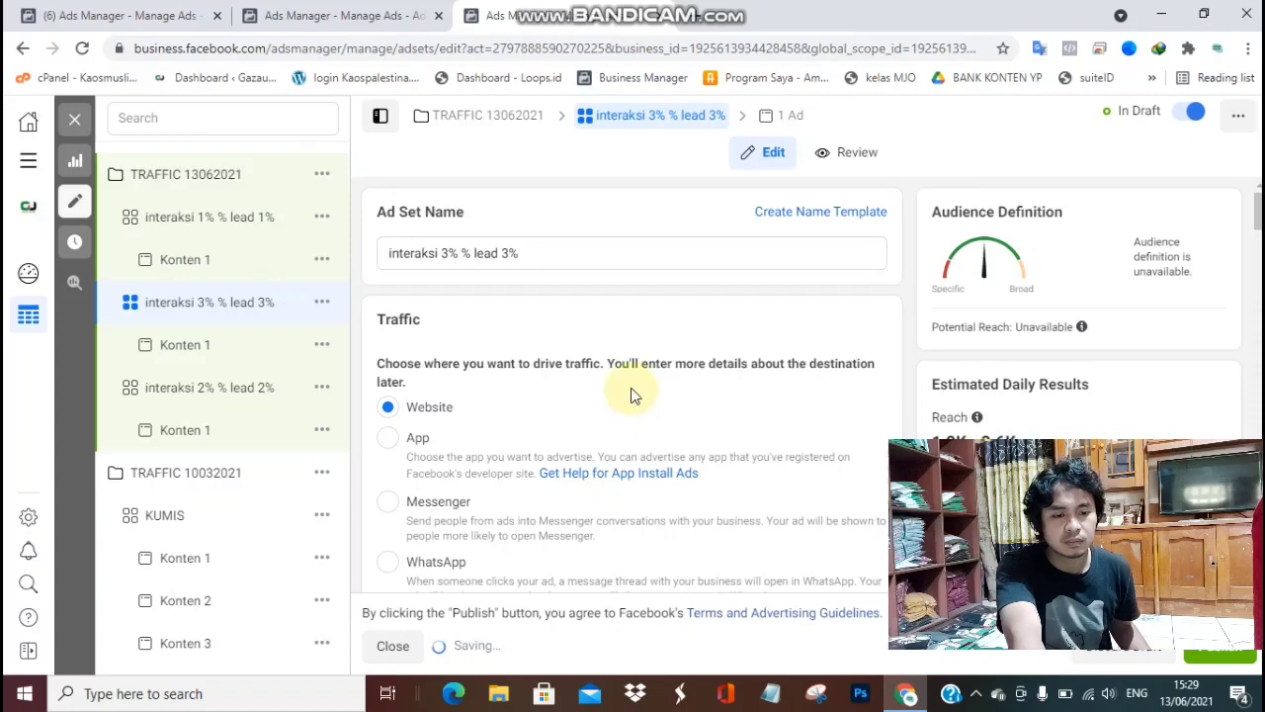
# Remove the 1% INTERAKSI IKLAN and 1% LEAD PESAN.LINK lookalikes from the included custom audiences of the "interaksi 3% % lead 3%" ad set.
pyautogui.scroll(-5, 633, 390)
pyautogui.scroll(-6, 633, 367)
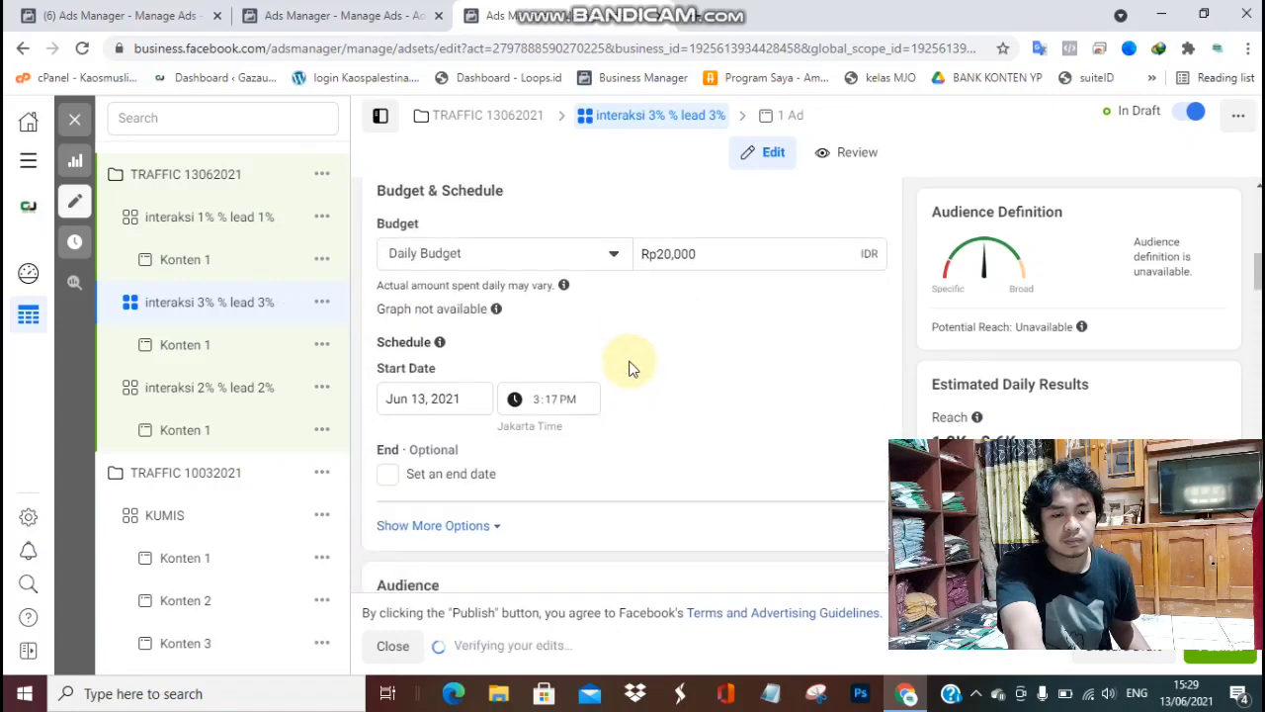
pyautogui.scroll(-1, 633, 361)
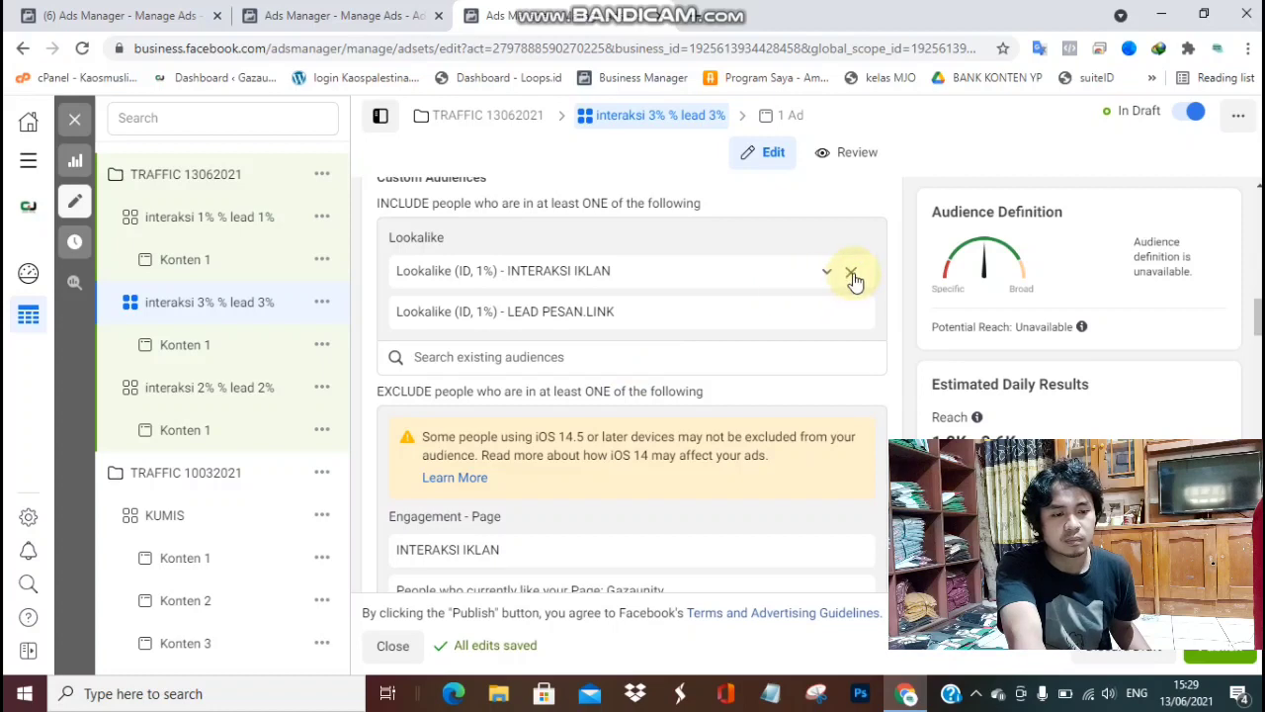
pyautogui.click(851, 273)
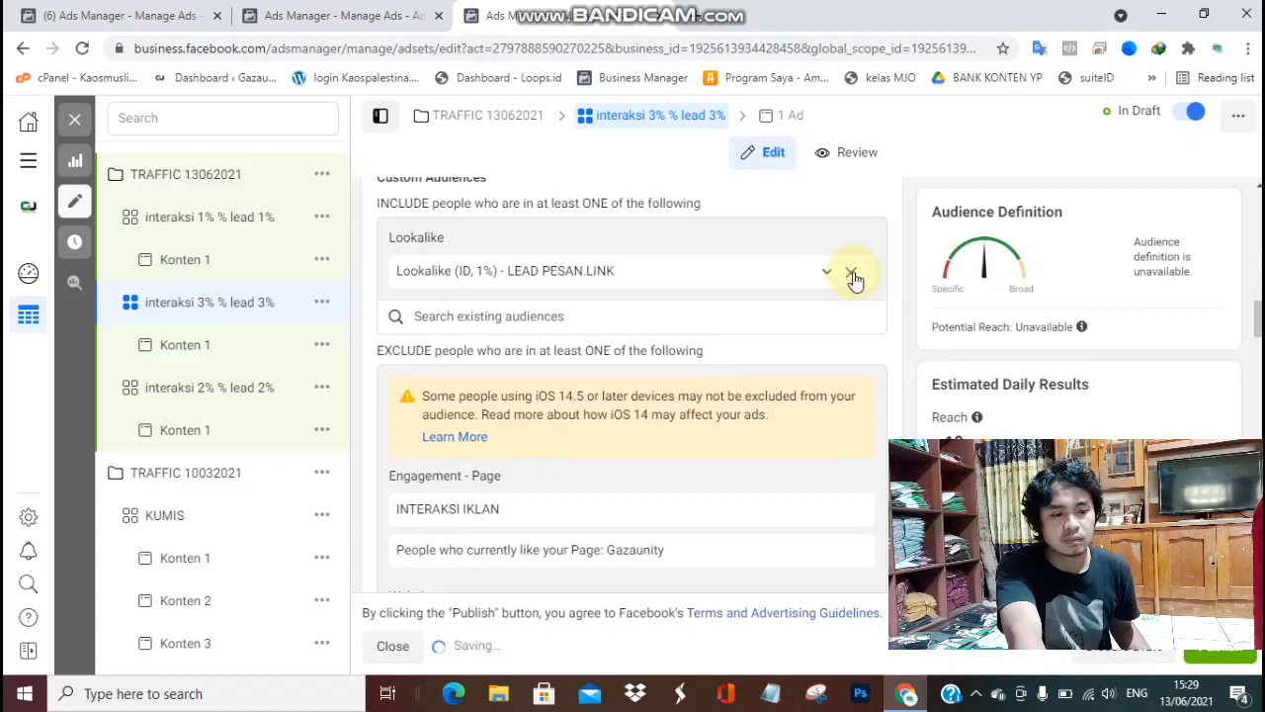
pyautogui.click(851, 273)
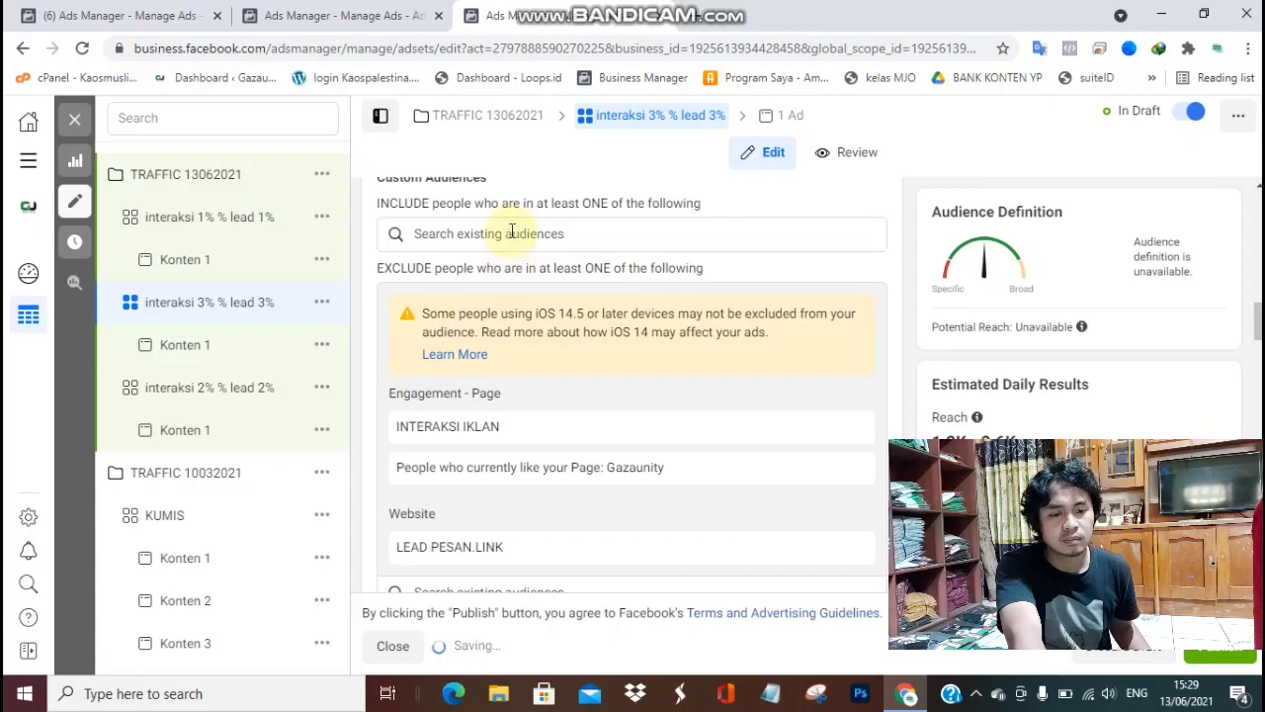
# Include the lookalike audiences "Lookalike (ID, 3%) - LEAD PESAN.LINK" and "Lookalike (ID, 3%) - INTERAKSI IKLAN" in the ad set.
pyautogui.click(512, 232)
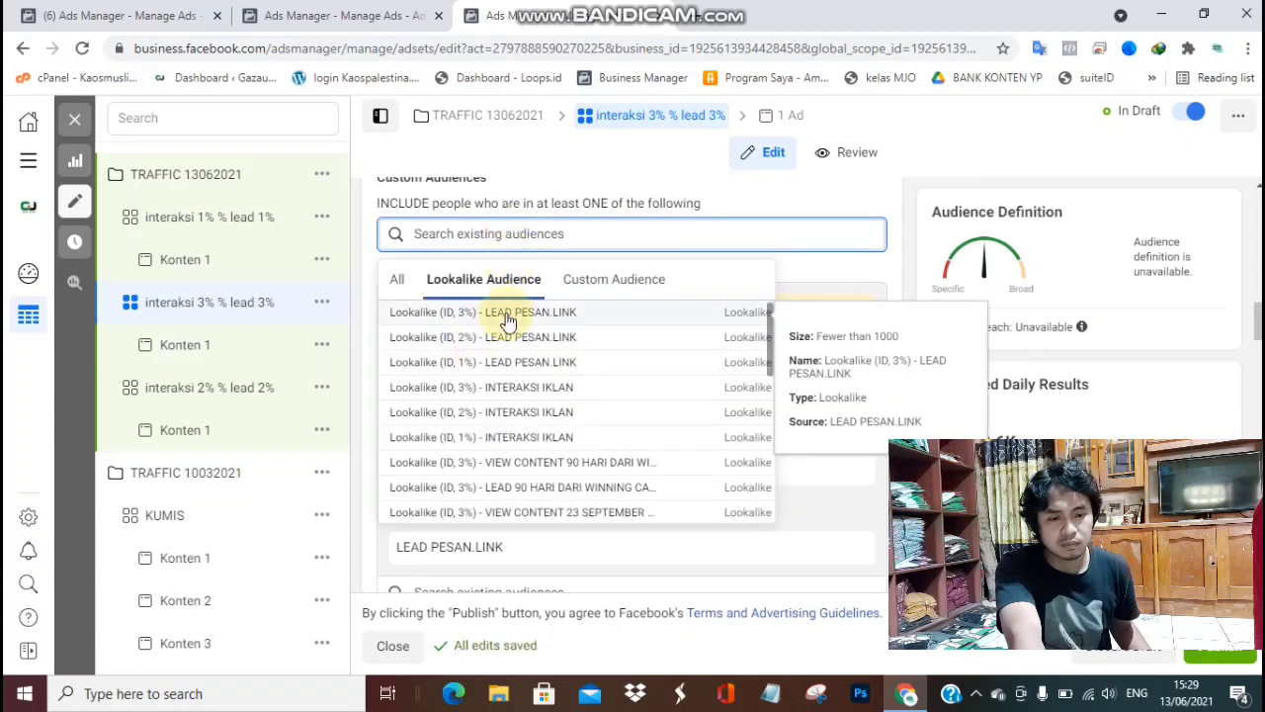
pyautogui.click(507, 319)
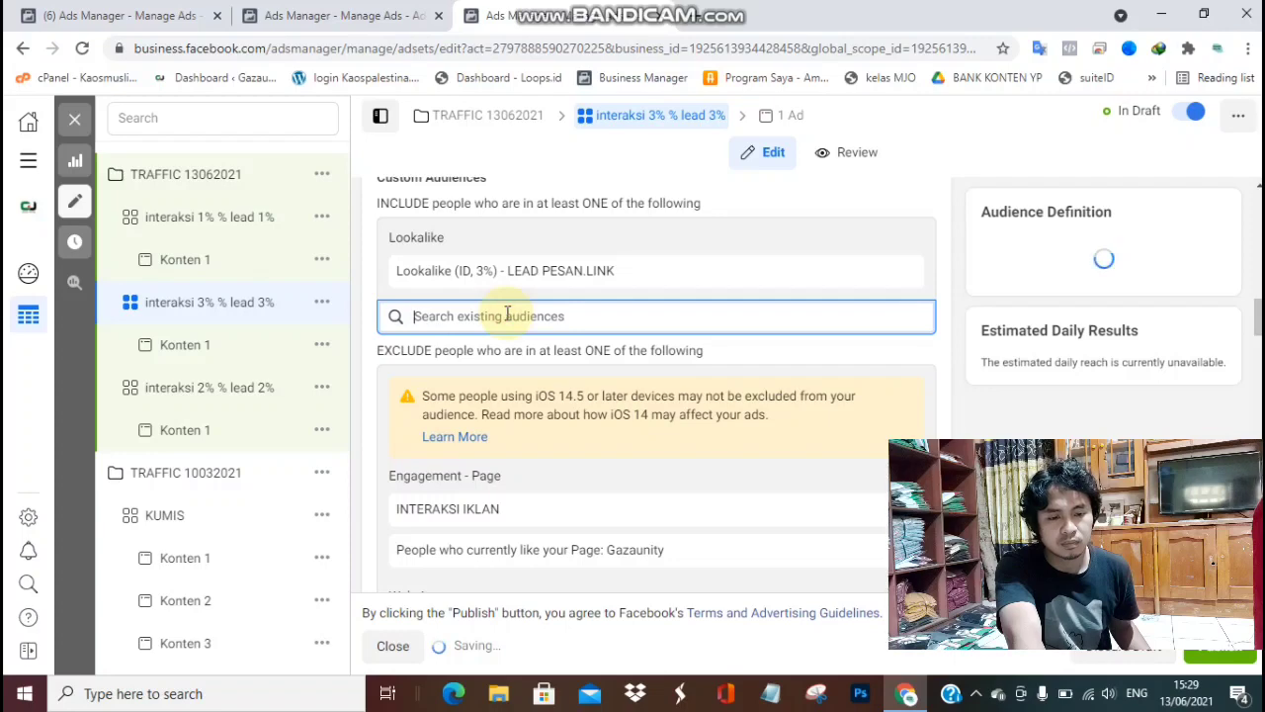
pyautogui.click(529, 333)
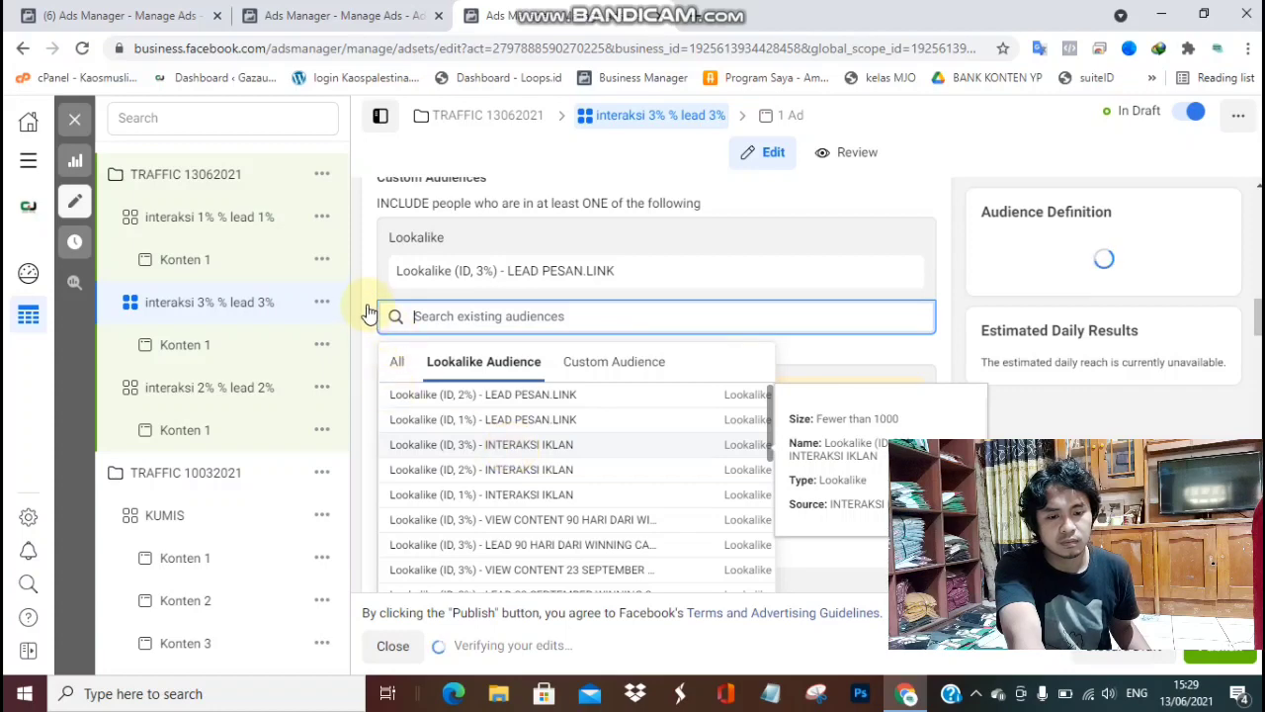
pyautogui.press('Return')
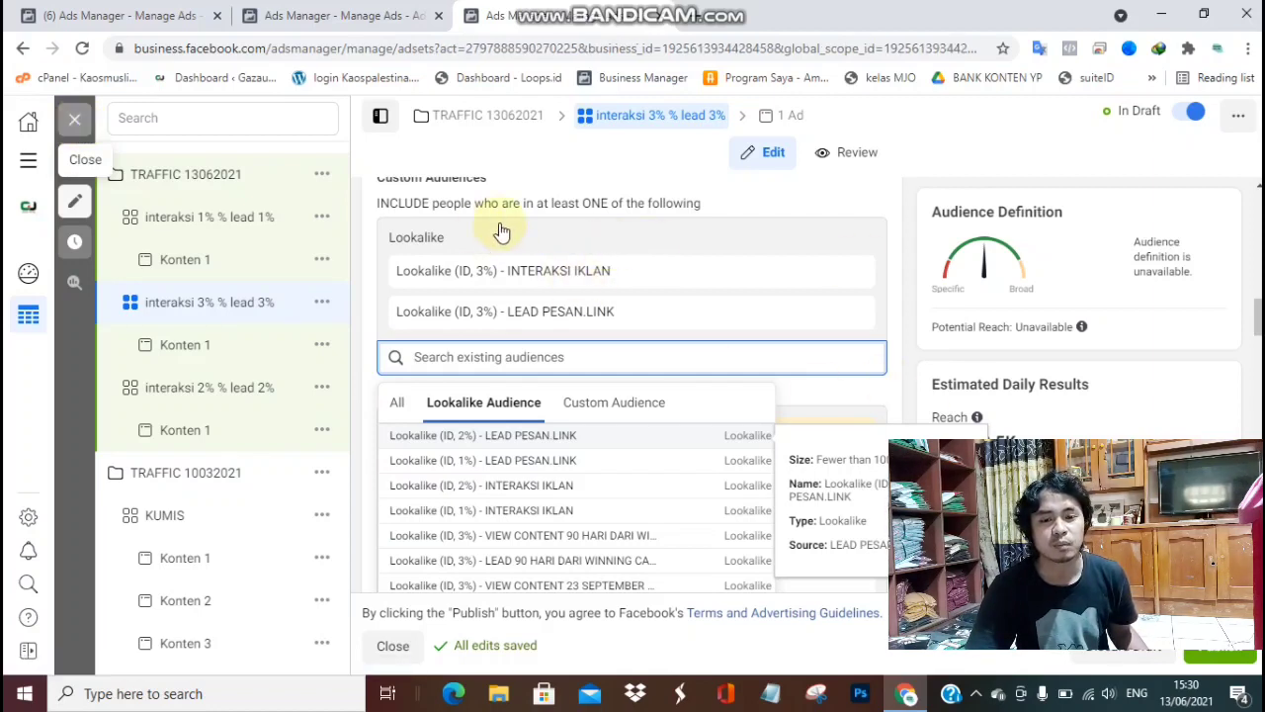
# Leave the ad set editor, return to the campaign list and publish the drafted TRAFFIC 13062021 campaign with its ad sets and ads.
pyautogui.click(74, 118)
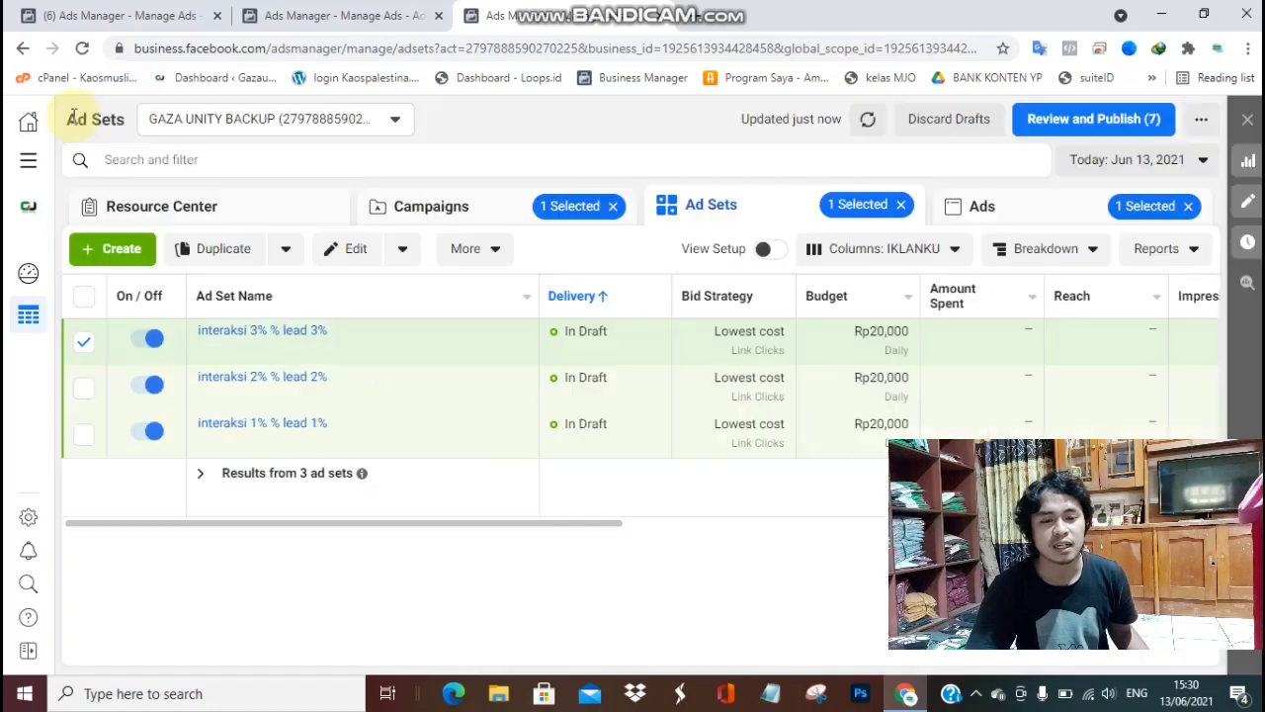
pyautogui.click(410, 210)
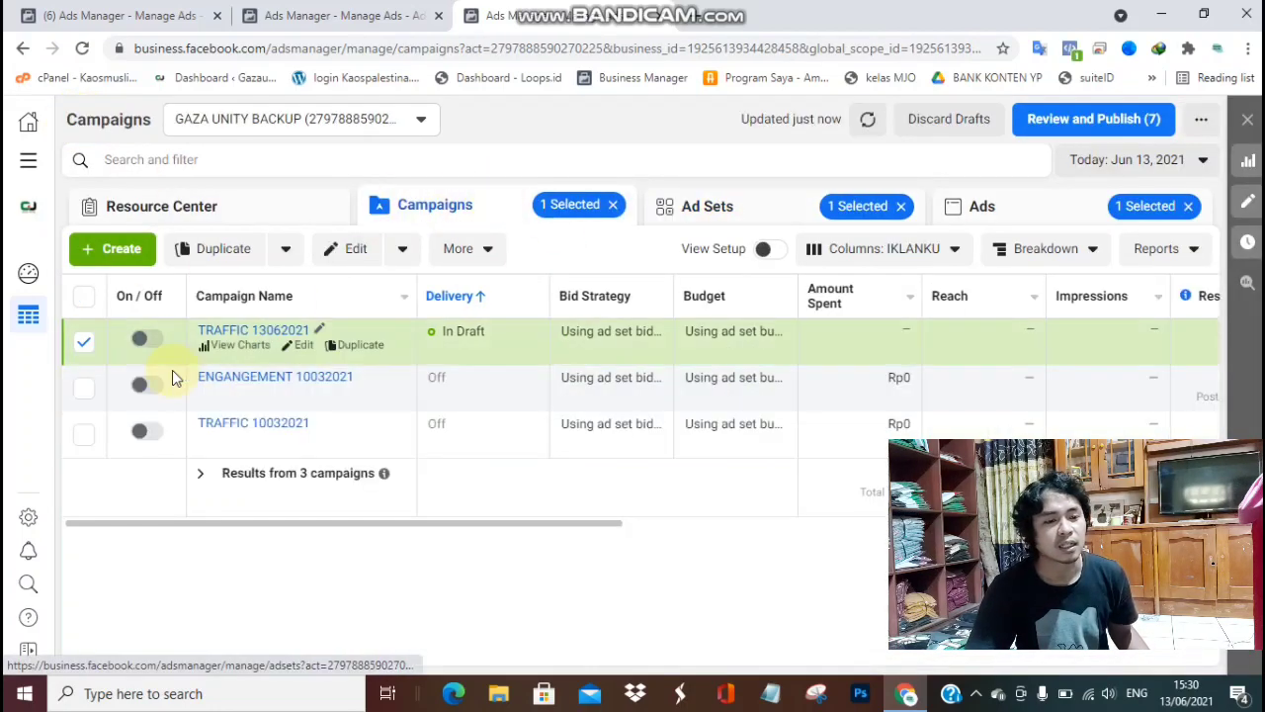
pyautogui.click(1078, 126)
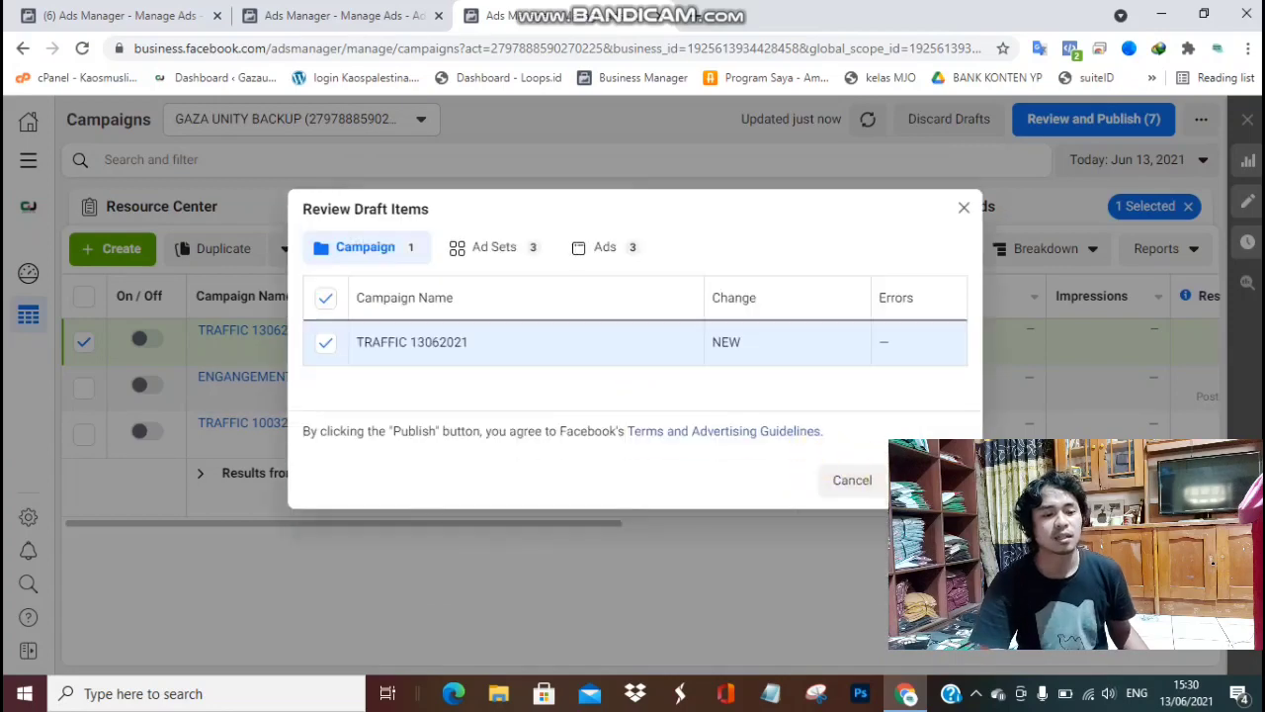
pyautogui.click(929, 480)
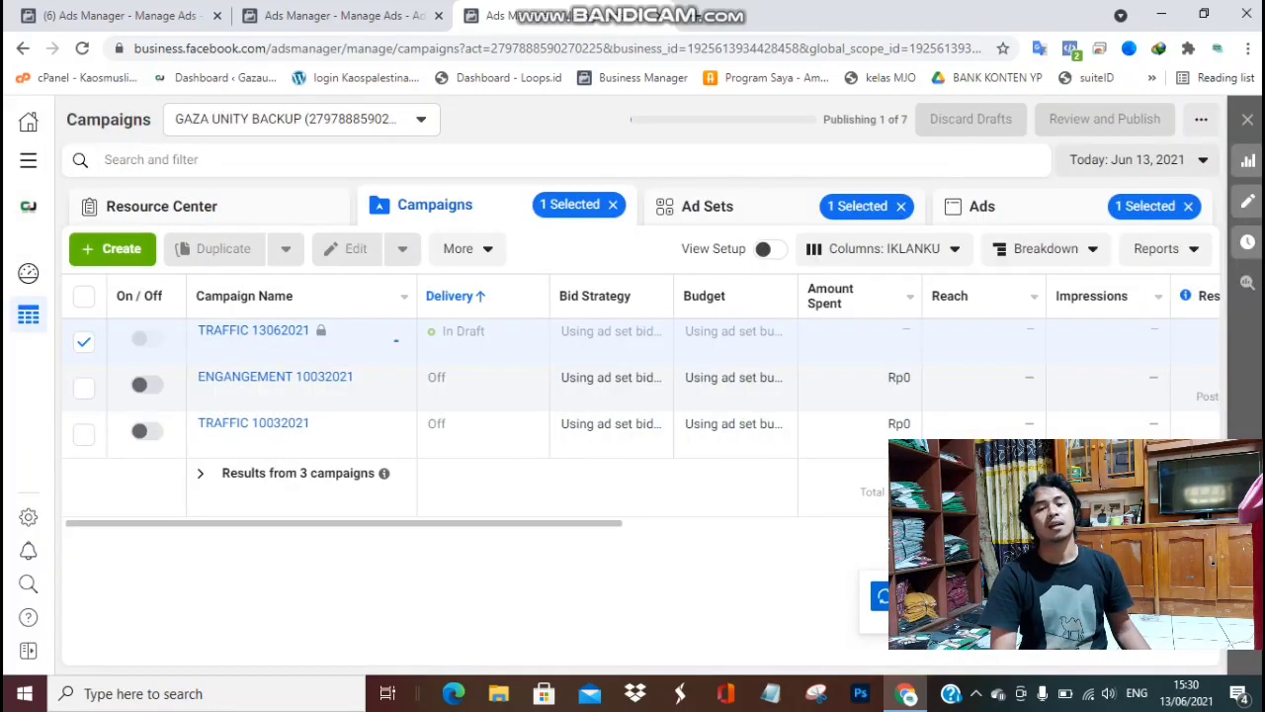